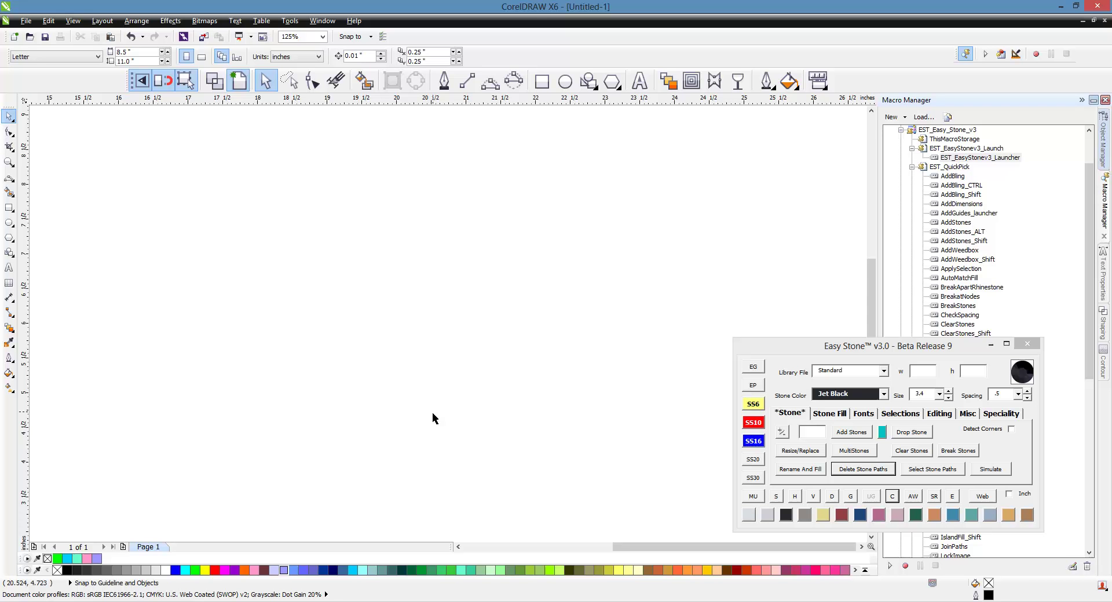
# Type EAGLES on the page and apply the EST - Boyz R Gross rhinestone font.
pyautogui.click(639, 81)
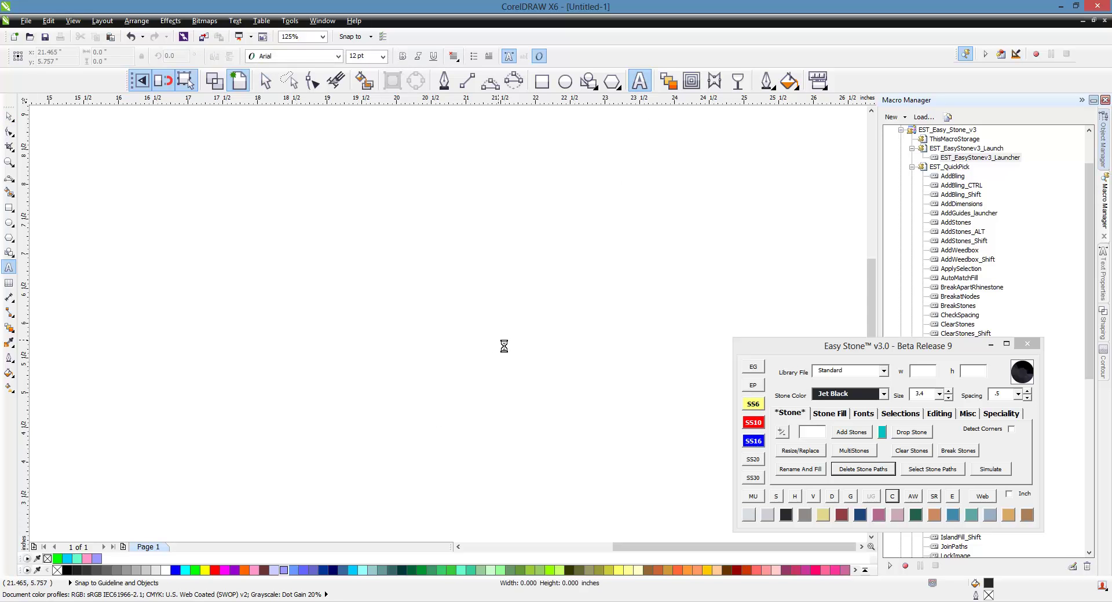
pyautogui.click(504, 346)
pyautogui.write('EAGLES')
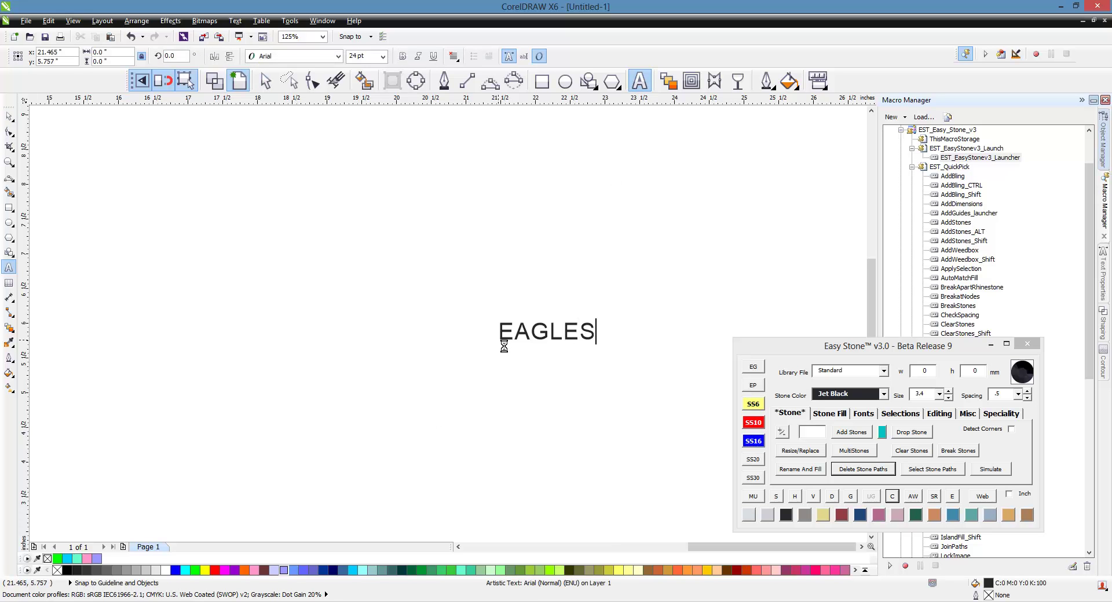
pyautogui.click(9, 117)
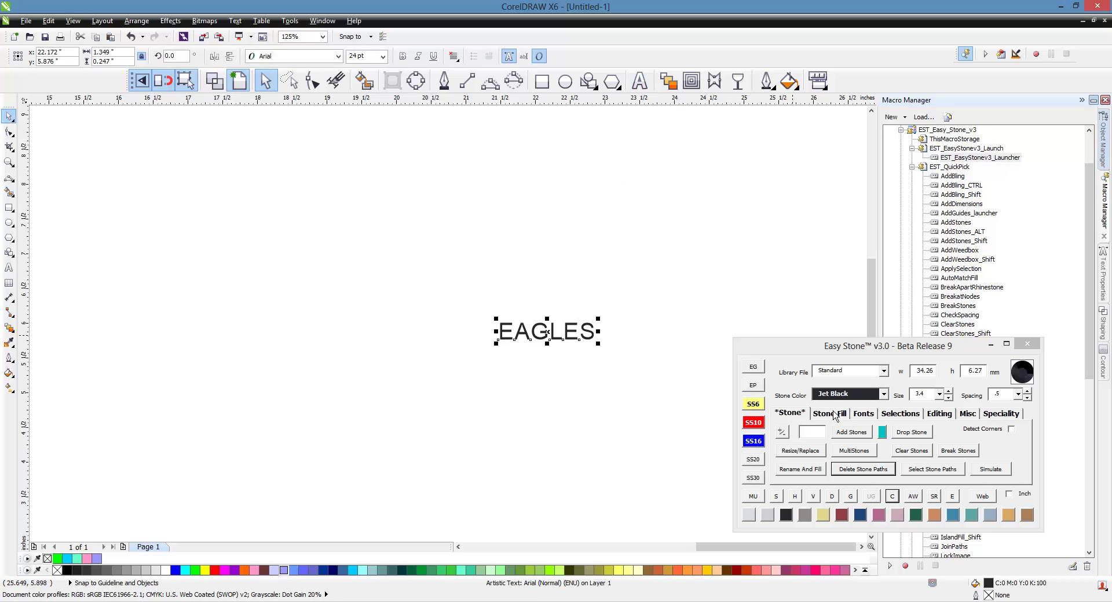
pyautogui.click(865, 421)
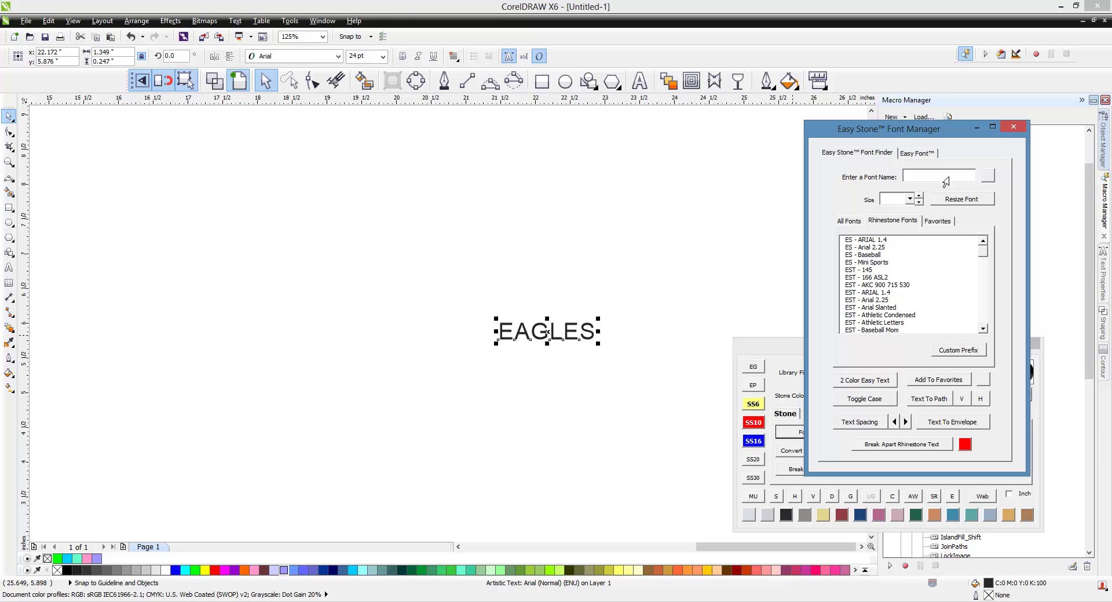
pyautogui.click(944, 180)
pyautogui.write('boyz')
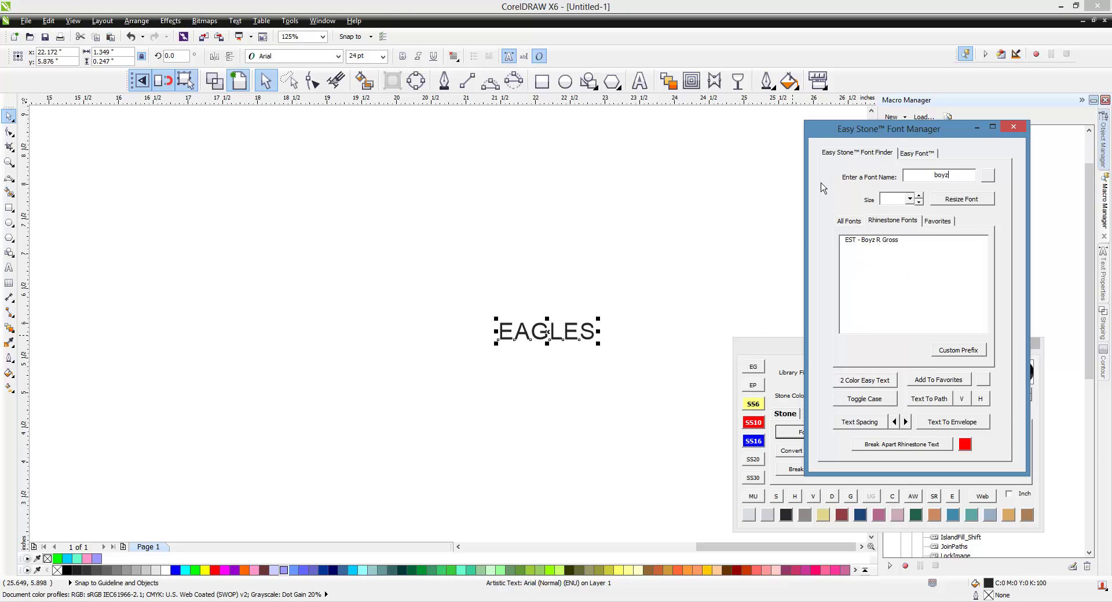
pyautogui.click(864, 240)
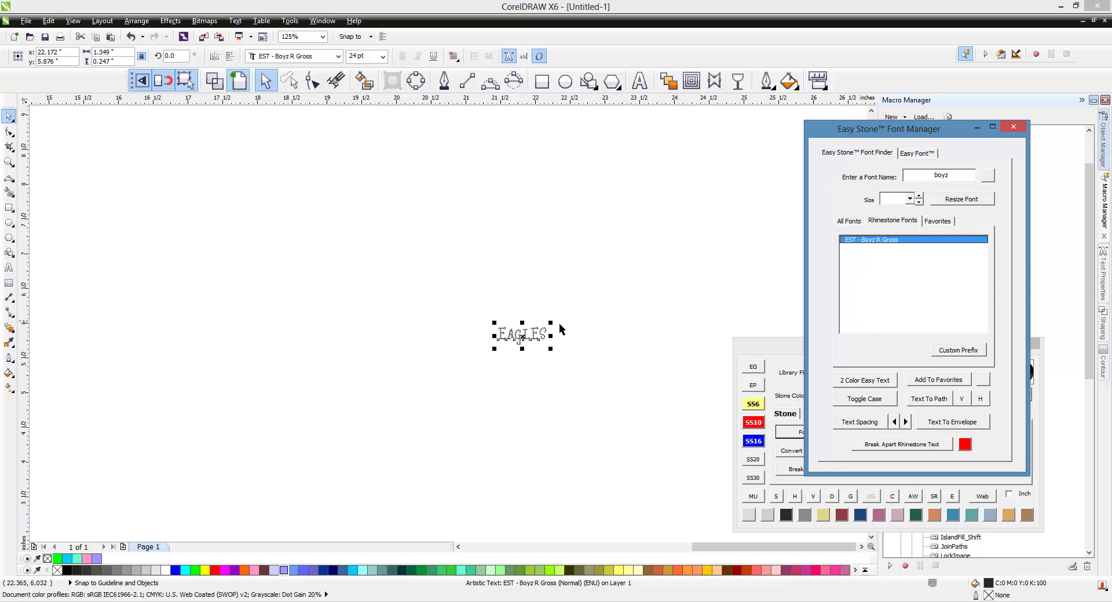
# Enlarge the text, rebuild it at stone size 3.4, and shift the whole design left.
pyautogui.moveTo(553, 323); pyautogui.dragTo(724, 259)
pyautogui.moveTo(634, 304); pyautogui.dragTo(550, 299)
pyautogui.click(910, 198)
pyautogui.click(904, 217)
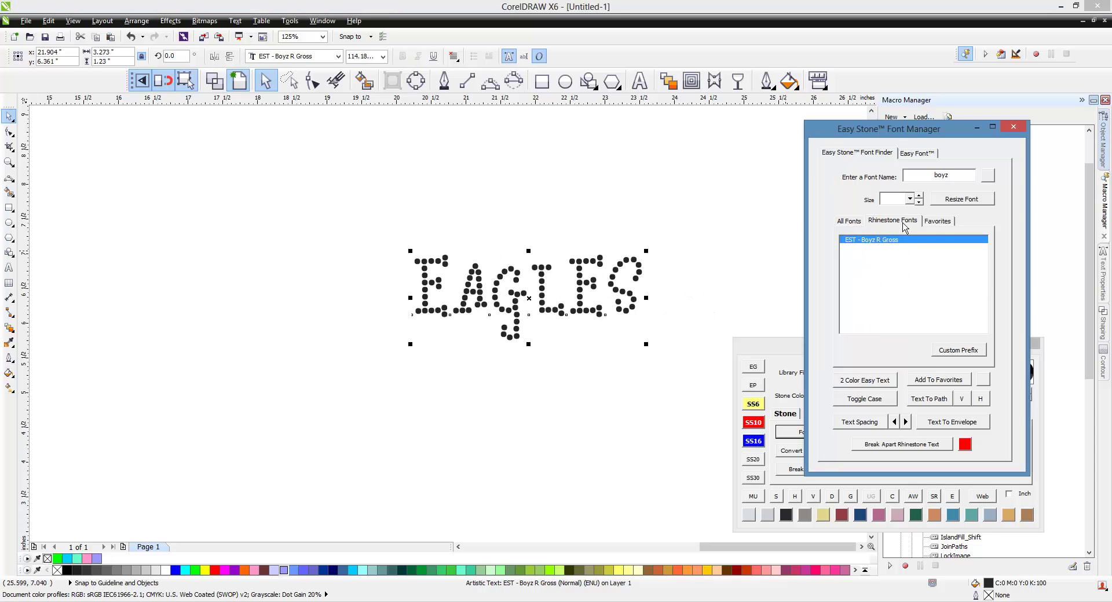
pyautogui.click(962, 199)
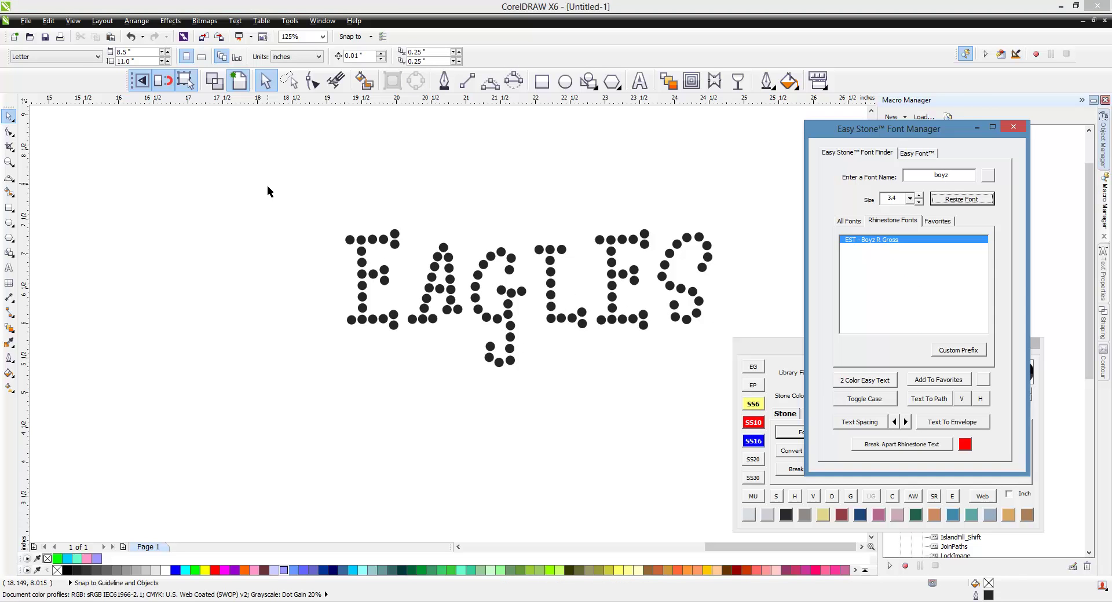
pyautogui.moveTo(244, 179); pyautogui.dragTo(718, 372)
pyautogui.moveTo(615, 290); pyautogui.dragTo(490, 300)
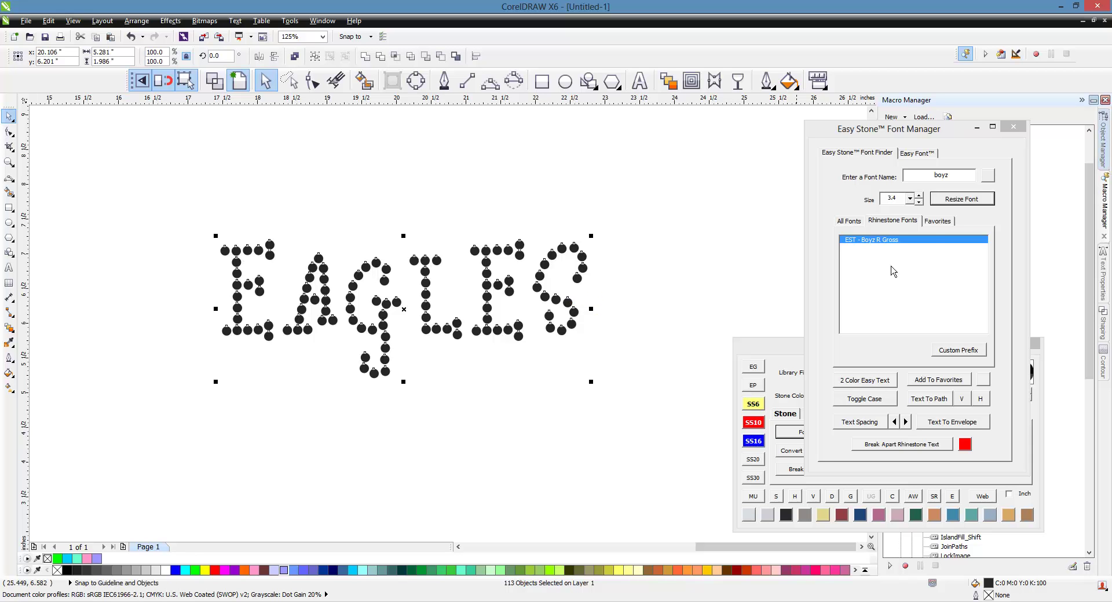
# Rebuild the EAGLES rhinestones at stone size 4.8 and select all the stones.
pyautogui.click(909, 198)
pyautogui.click(907, 224)
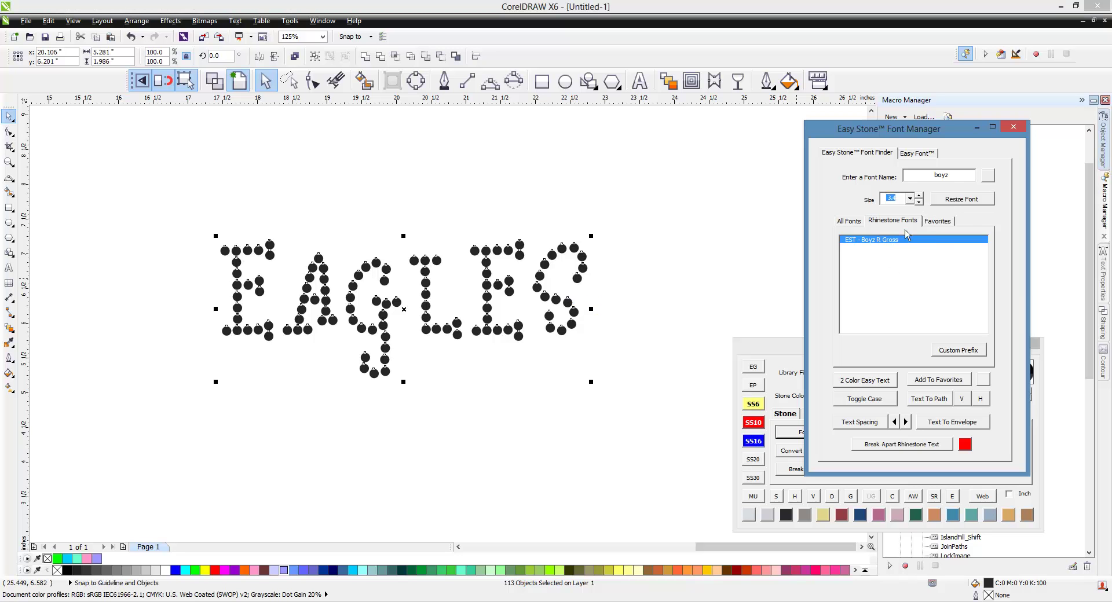
pyautogui.click(959, 200)
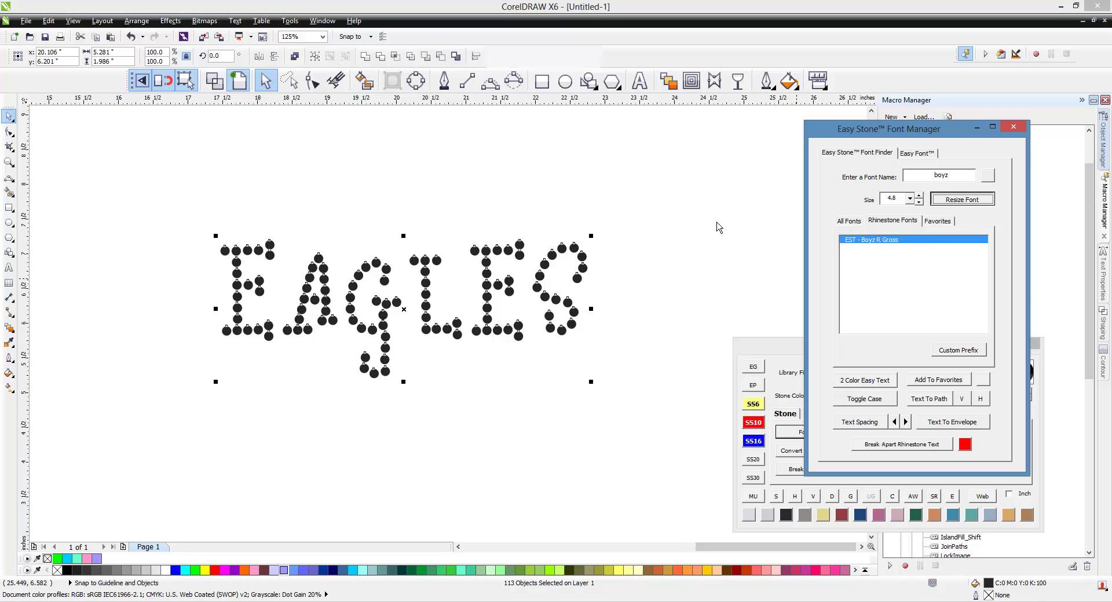
pyautogui.moveTo(728, 158); pyautogui.dragTo(102, 430)
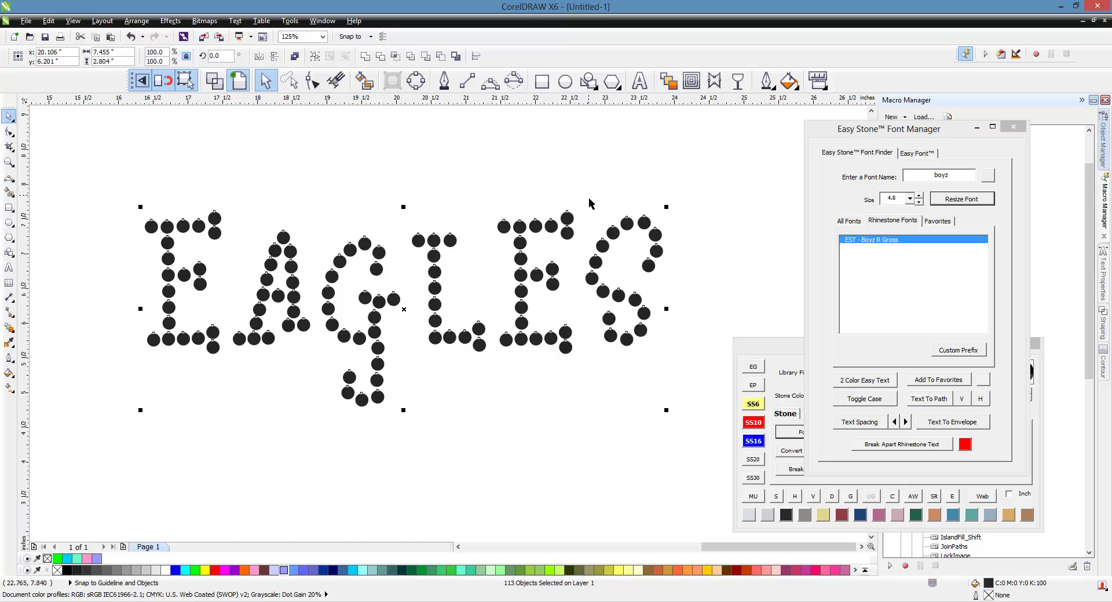
# Delete the old stones and type a new EAGLES in EST - Buyz R Gross Scalable.
pyautogui.click(745, 150)
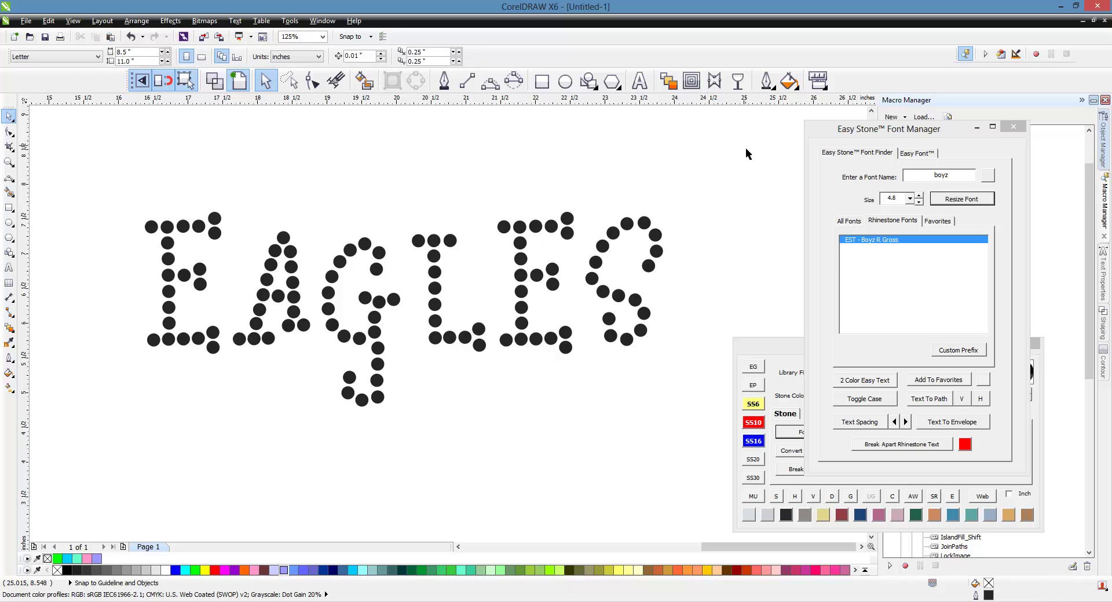
pyautogui.hotkey('ctrl', 'a')
pyautogui.press('Delete')
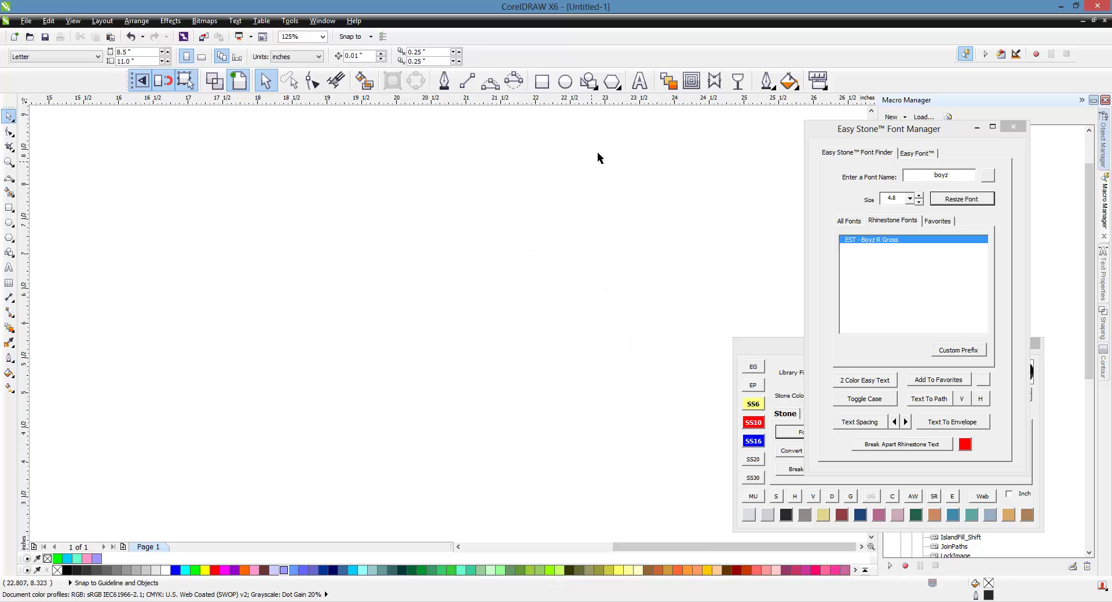
pyautogui.click(639, 80)
pyautogui.click(457, 230)
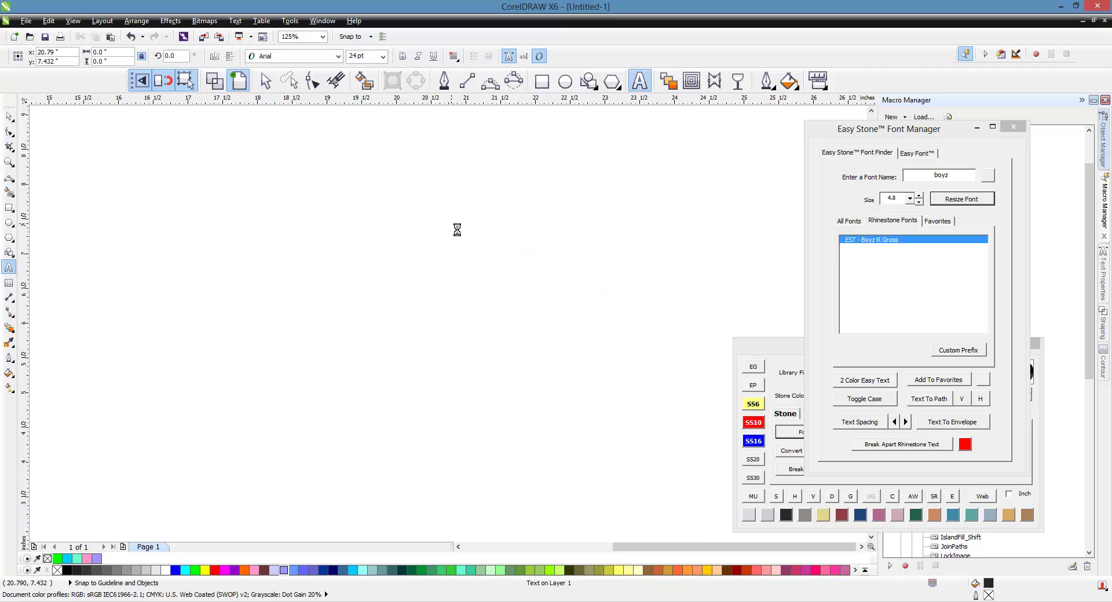
pyautogui.write('EAGLES')
pyautogui.hotkey('ctrl', 'space')
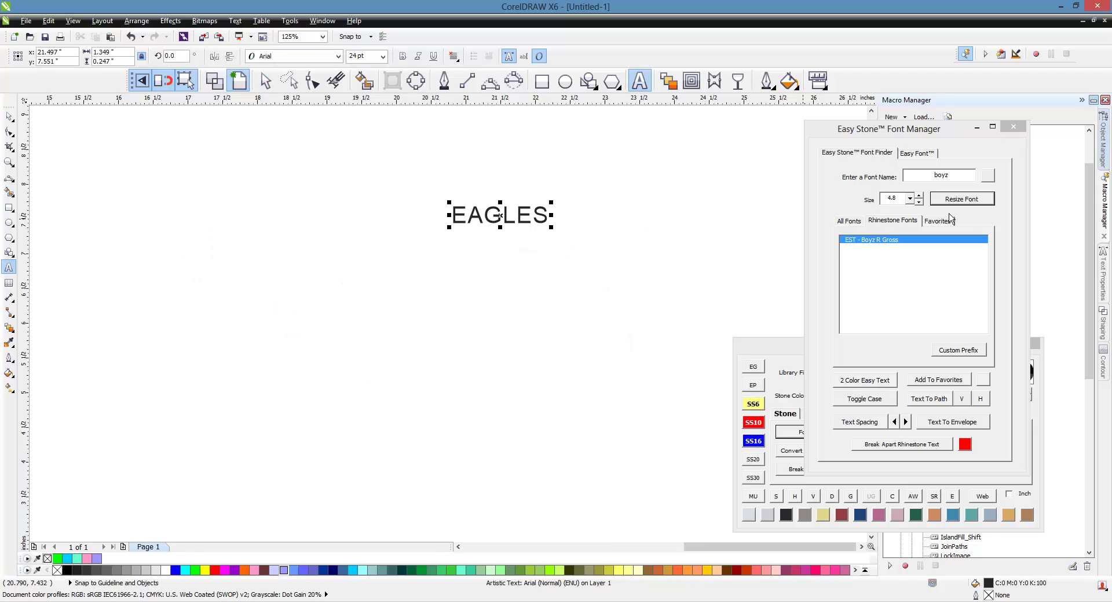
pyautogui.write('Sc')
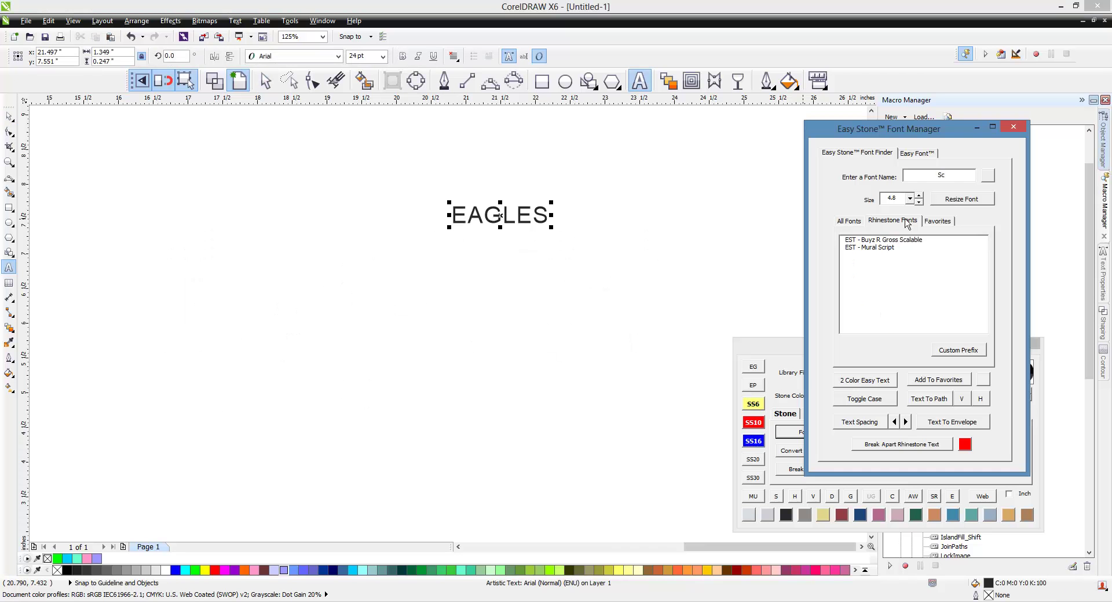
pyautogui.click(905, 241)
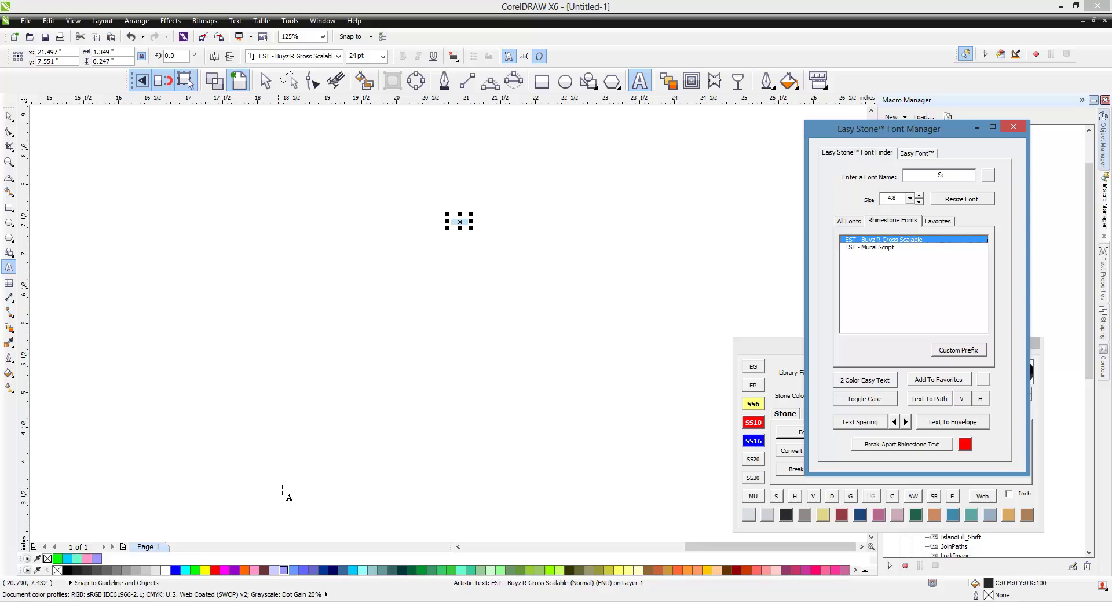
# Make the text 8 inches wide with an orange outline, stretch it taller, and break it apart.
pyautogui.click(102, 51)
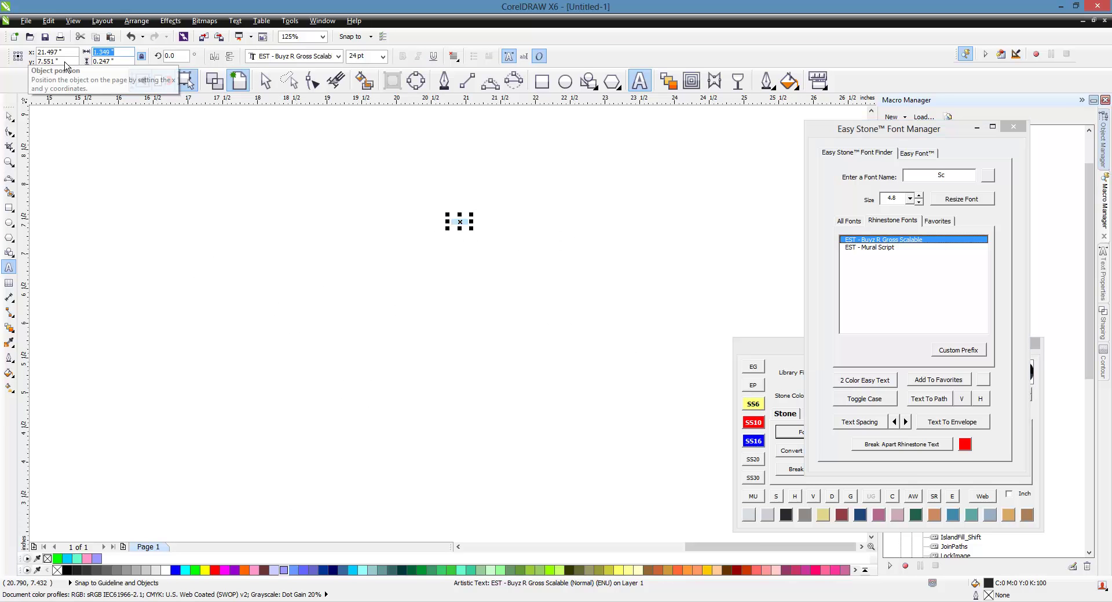
pyautogui.write('8')
pyautogui.press('Return')
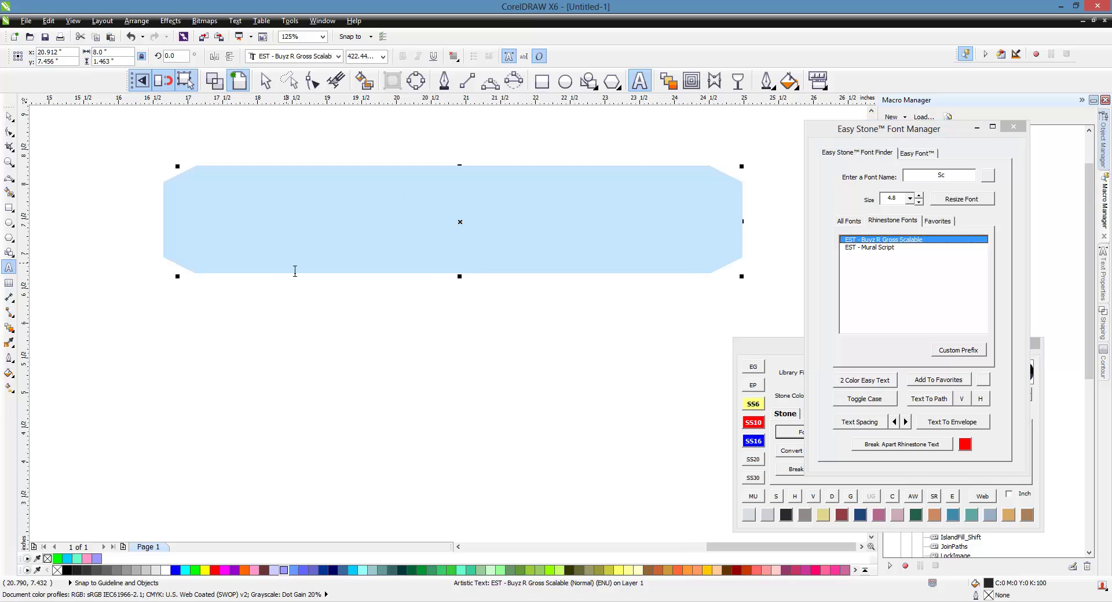
pyautogui.rightClick(244, 571)
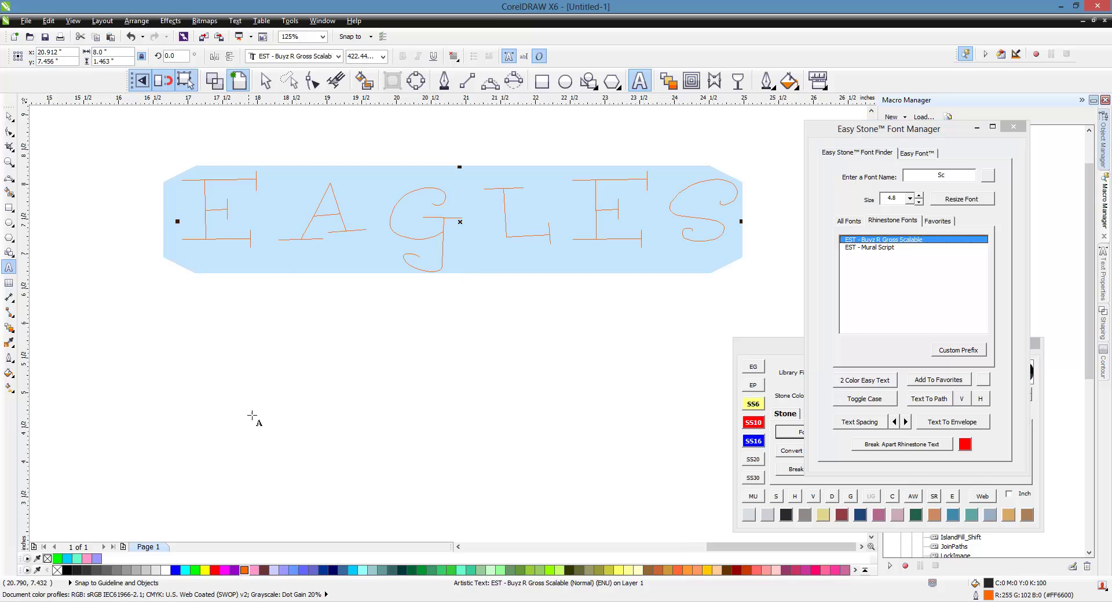
pyautogui.click(8, 116)
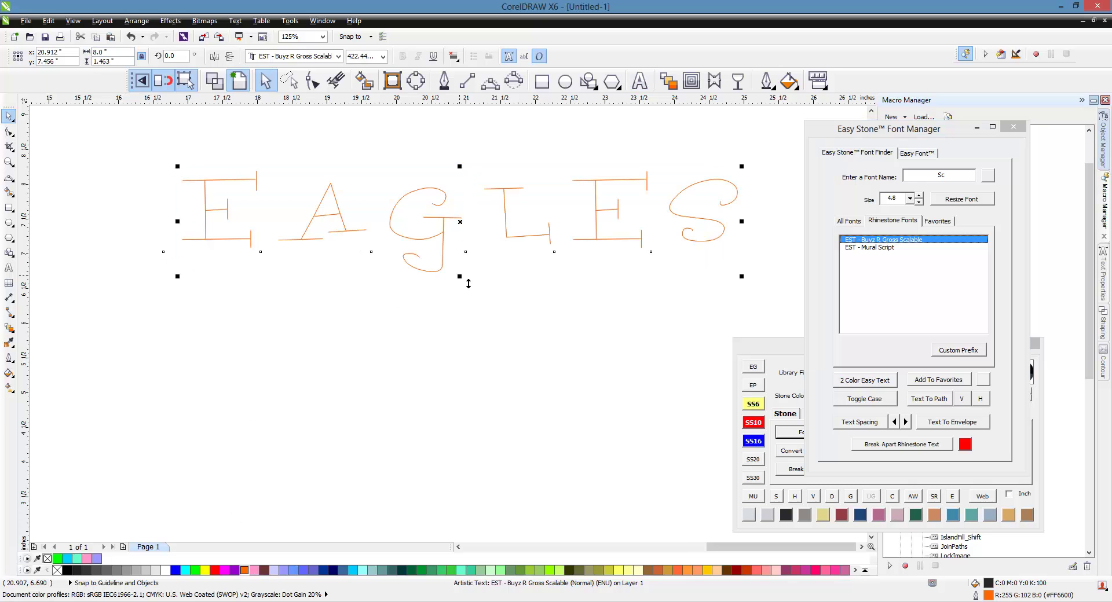
pyautogui.moveTo(464, 311); pyautogui.dragTo(462, 341)
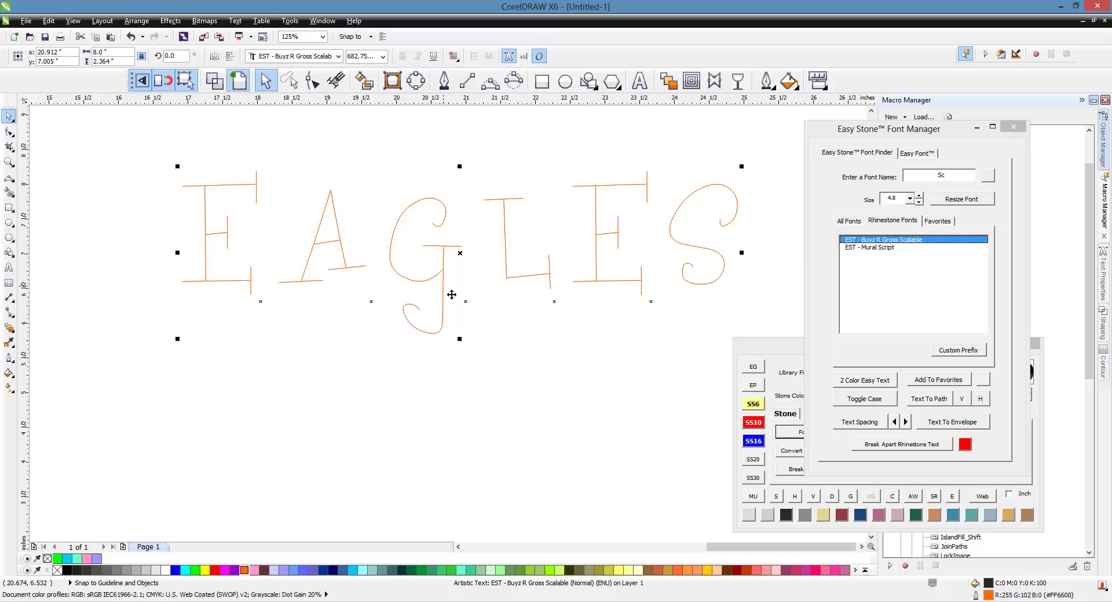
pyautogui.moveTo(449, 300); pyautogui.dragTo(422, 313)
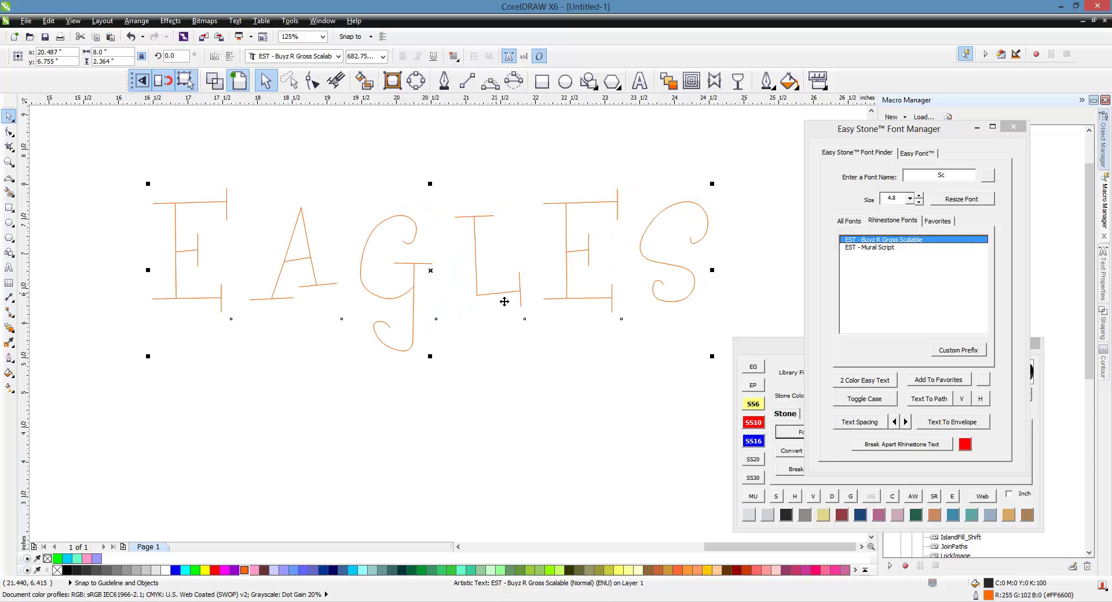
pyautogui.click(965, 444)
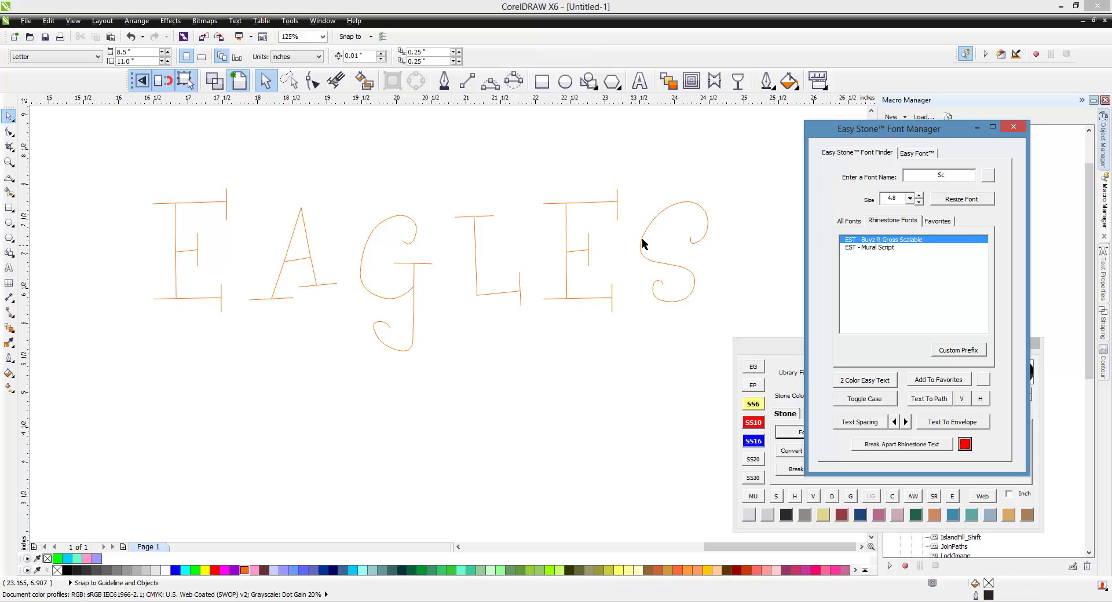
# Fill the EAGLES letter outlines with rhinestones.
pyautogui.moveTo(752, 168); pyautogui.dragTo(147, 368)
pyautogui.click(764, 359)
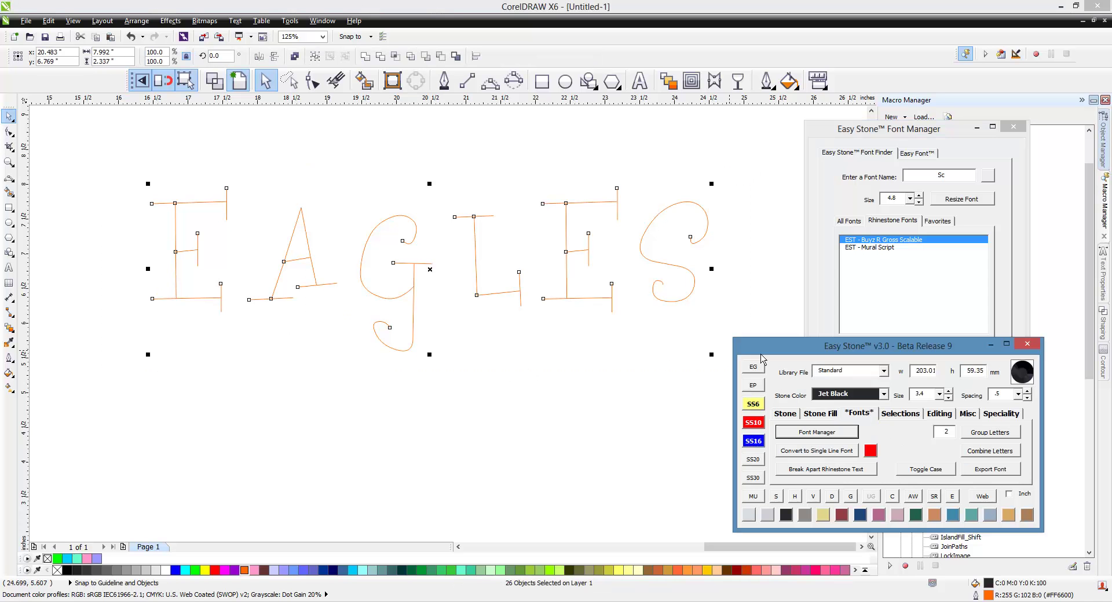
pyautogui.click(793, 415)
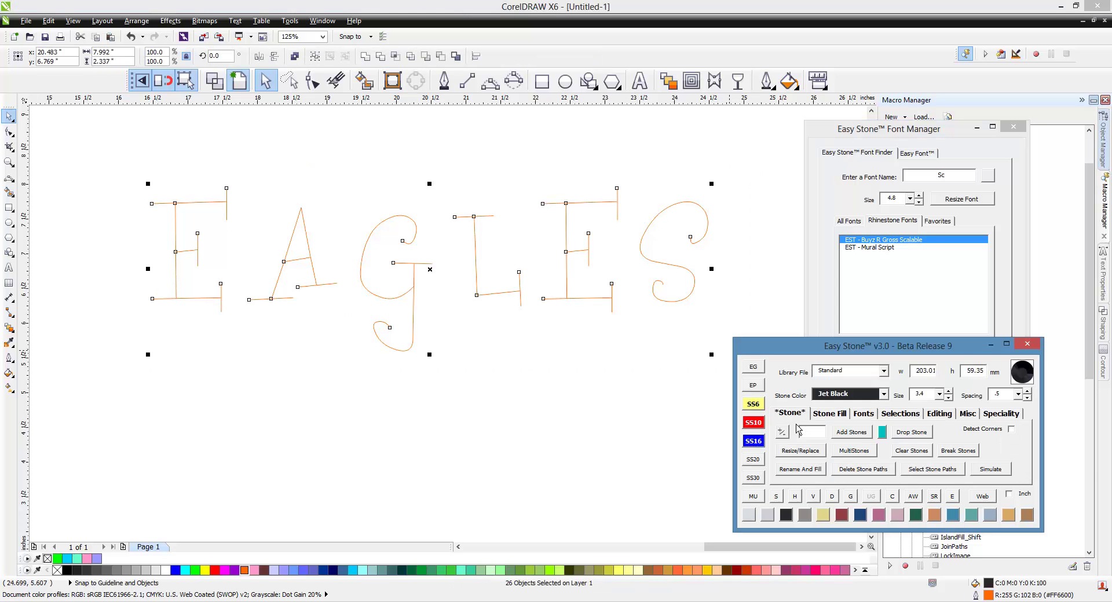
pyautogui.click(852, 432)
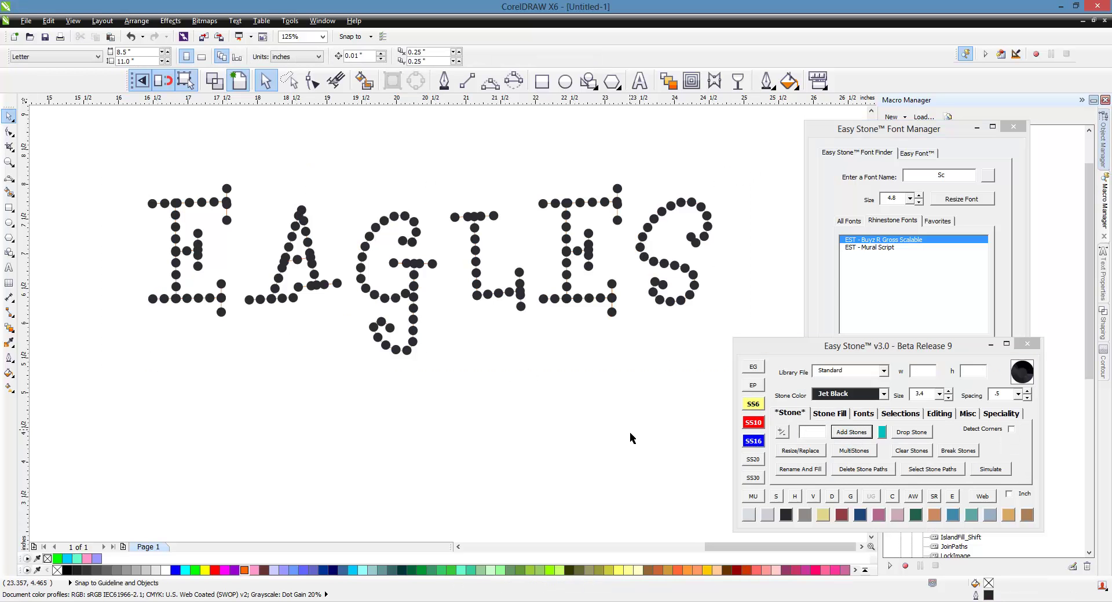
# Run Easy Stone cleanup on all stones, removing the 20 overlapping duplicates.
pyautogui.moveTo(762, 153); pyautogui.dragTo(99, 377)
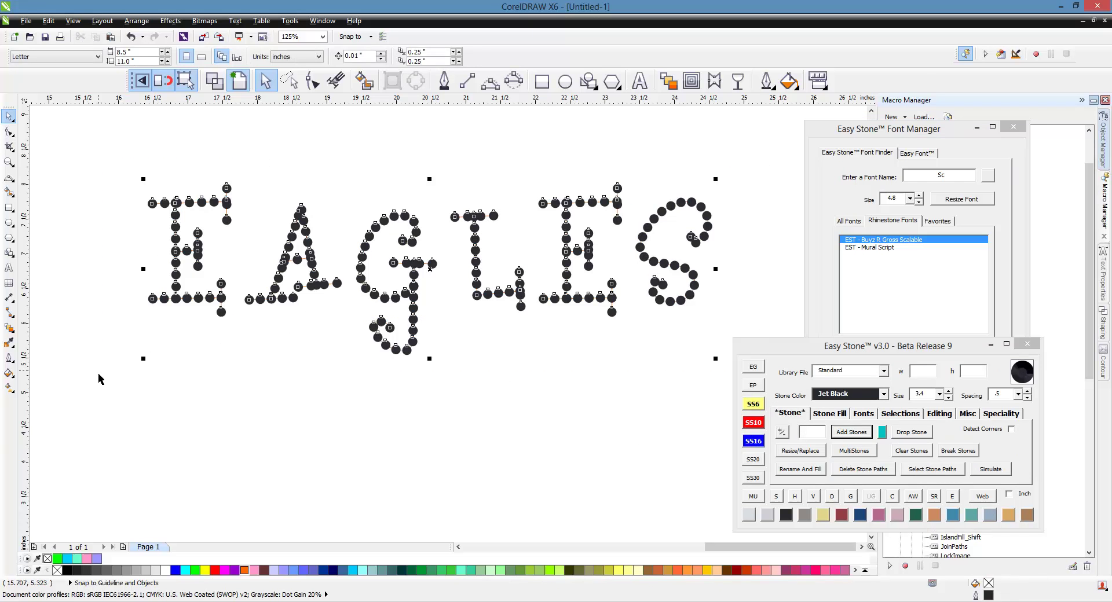
pyautogui.click(839, 498)
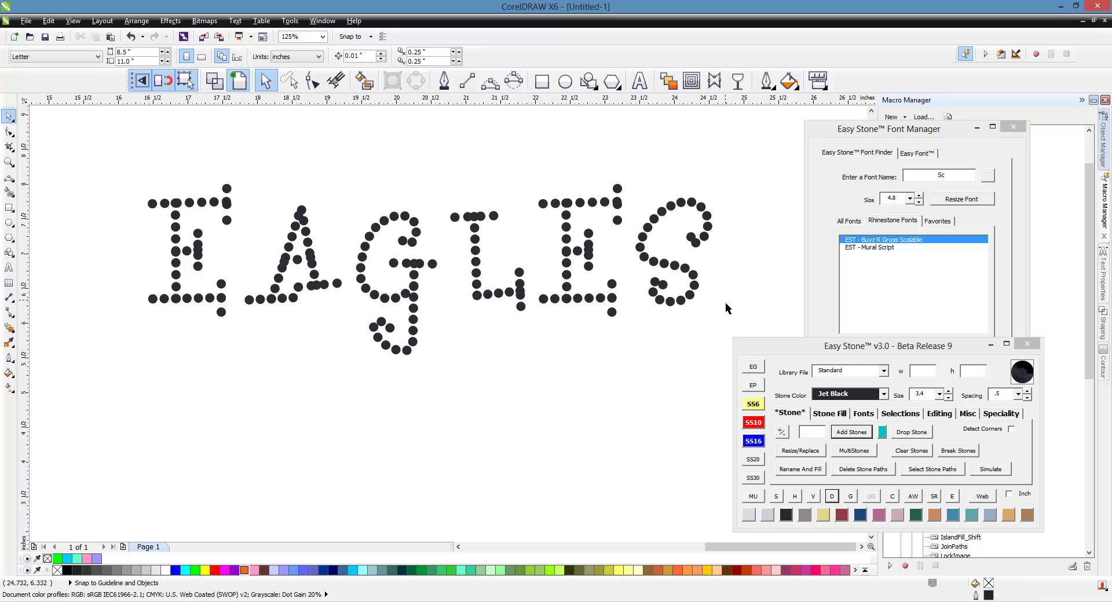
pyautogui.moveTo(761, 151); pyautogui.dragTo(116, 376)
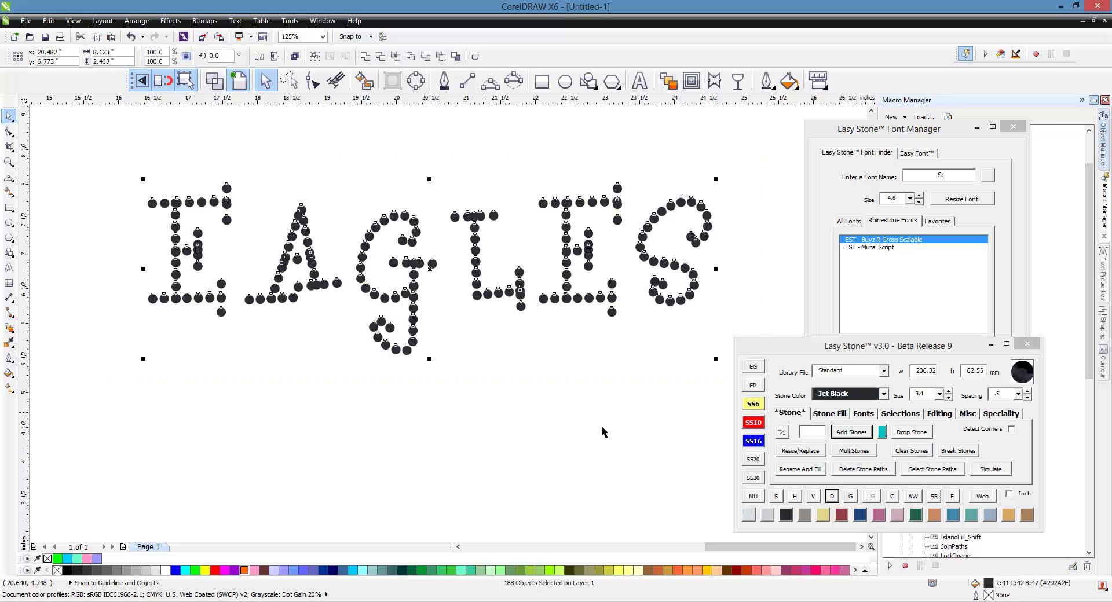
pyautogui.click(892, 496)
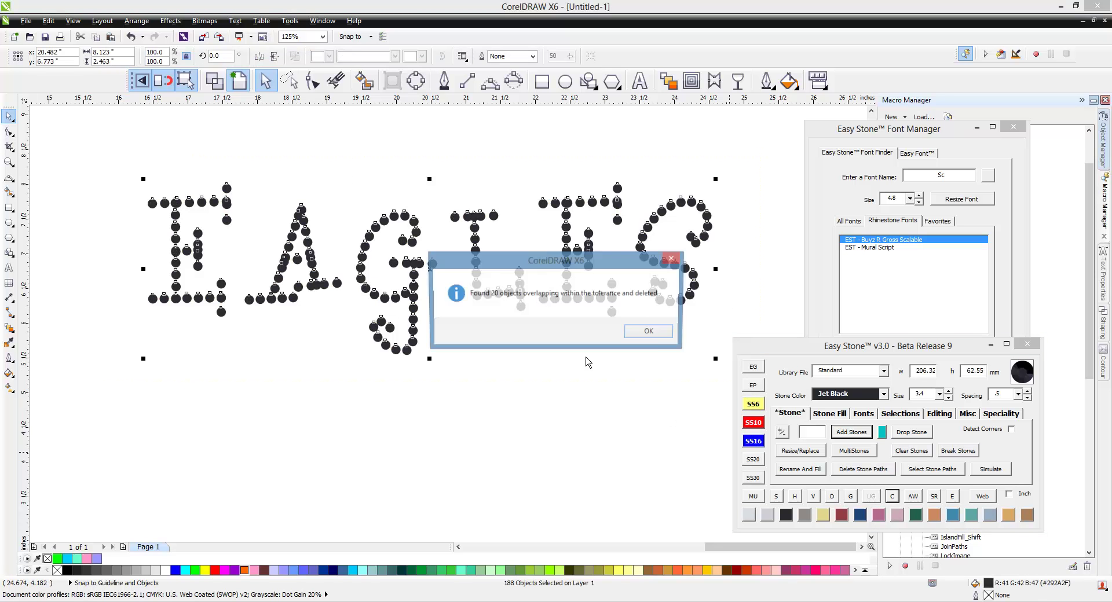
pyautogui.press('Return')
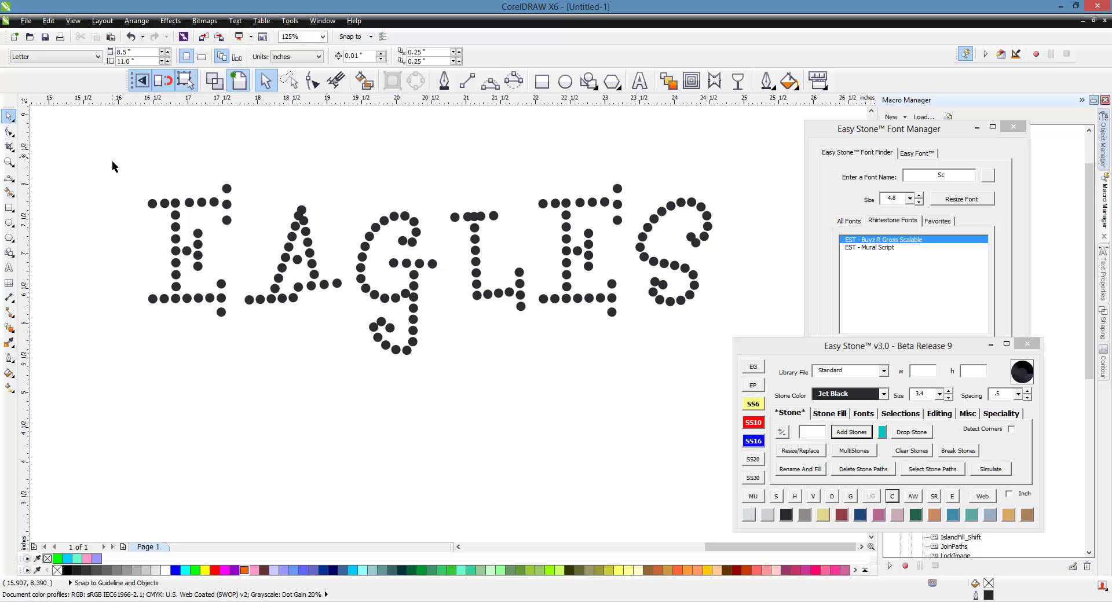
# Delete the first E's stones and drag two stray S stones into line.
pyautogui.moveTo(114, 157); pyautogui.dragTo(234, 354)
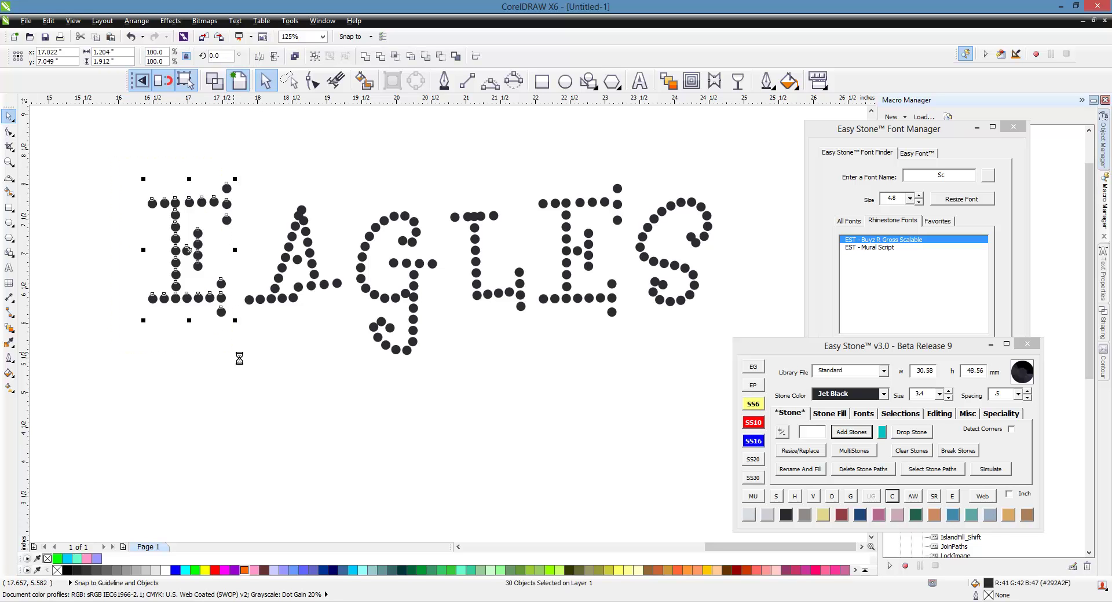
pyautogui.press('Delete')
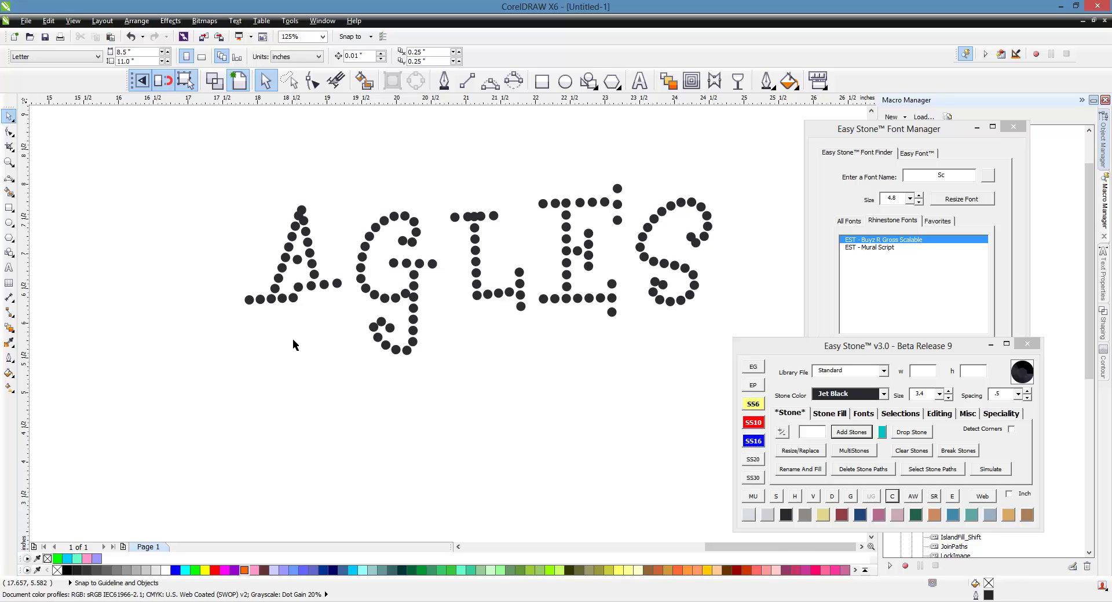
pyautogui.scroll(5, 733, 239)
pyautogui.moveTo(582, 232); pyautogui.dragTo(510, 257)
pyautogui.scroll(-3, 524, 297)
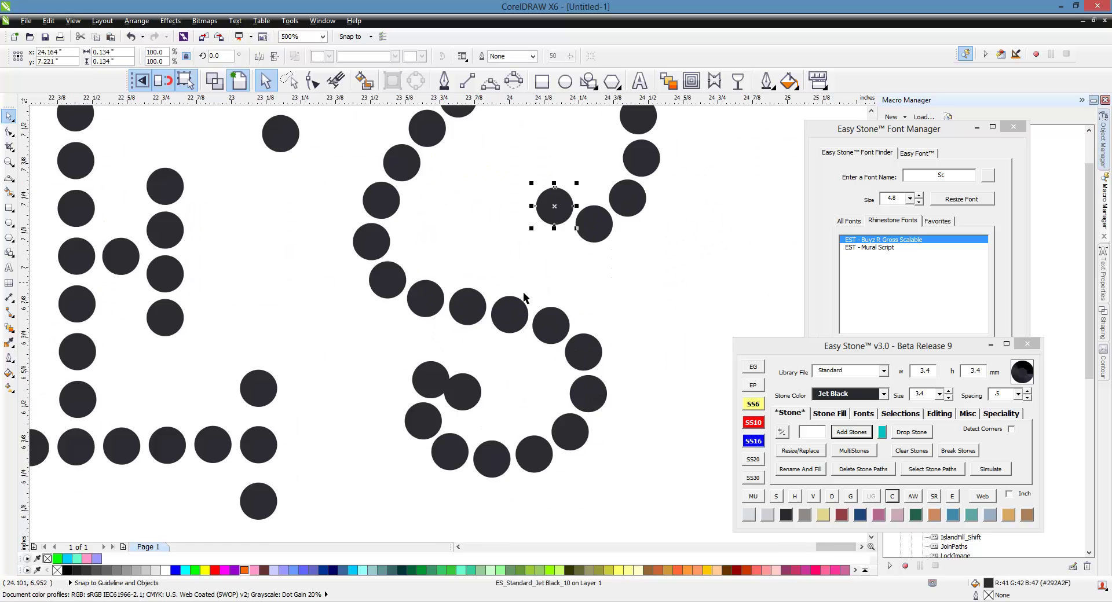
pyautogui.scroll(2, 524, 297)
pyautogui.moveTo(515, 441); pyautogui.dragTo(532, 376)
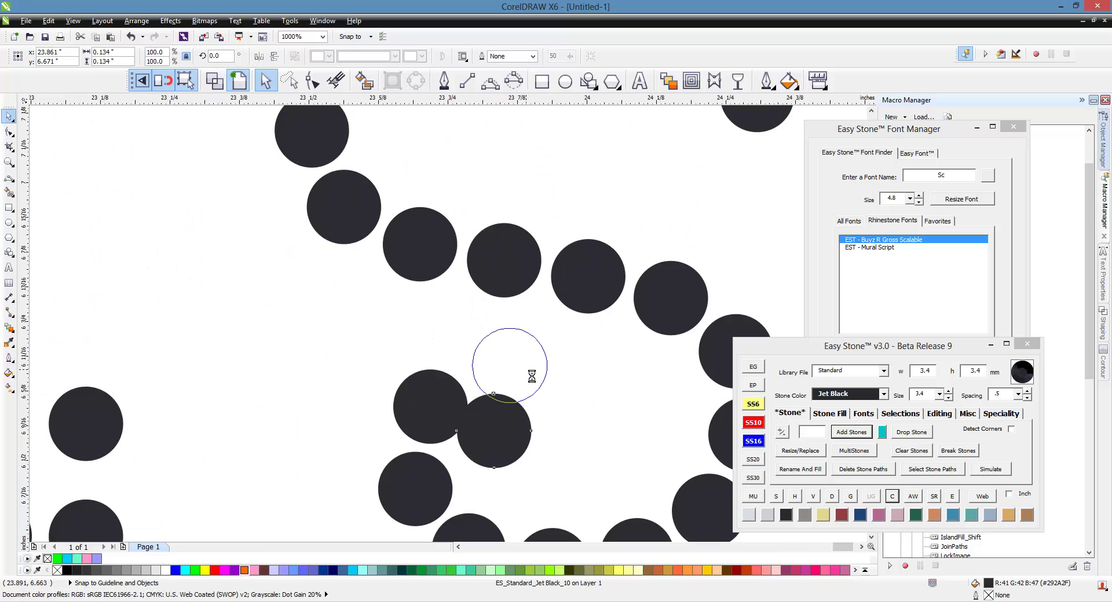
pyautogui.scroll(-3, 531, 377)
pyautogui.click(473, 310)
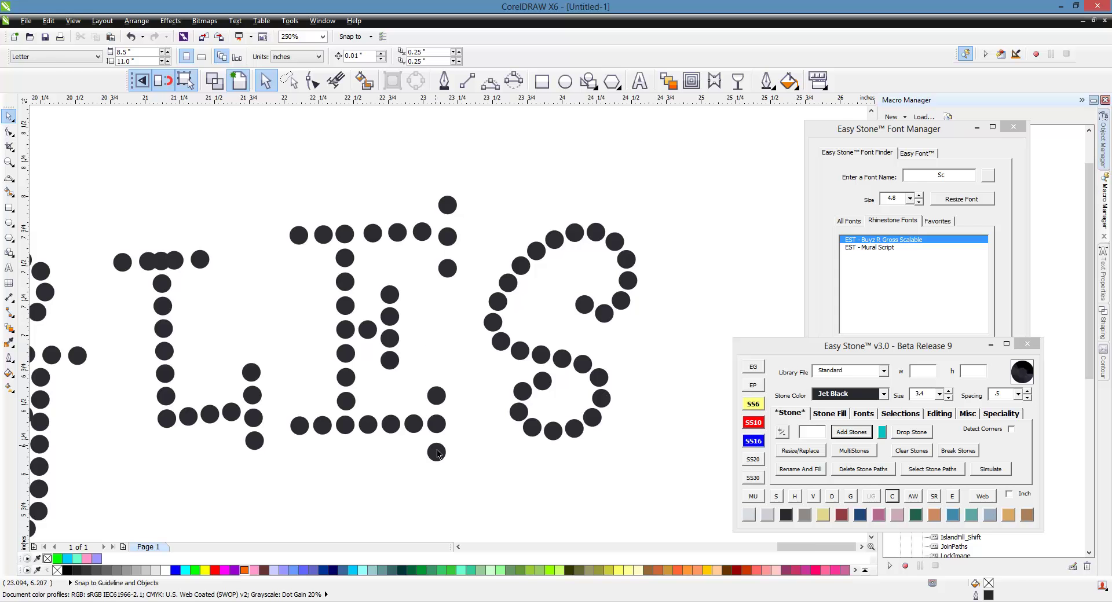
# Add a copy of the bottom stone directly below it.
pyautogui.scroll(3, 440, 456)
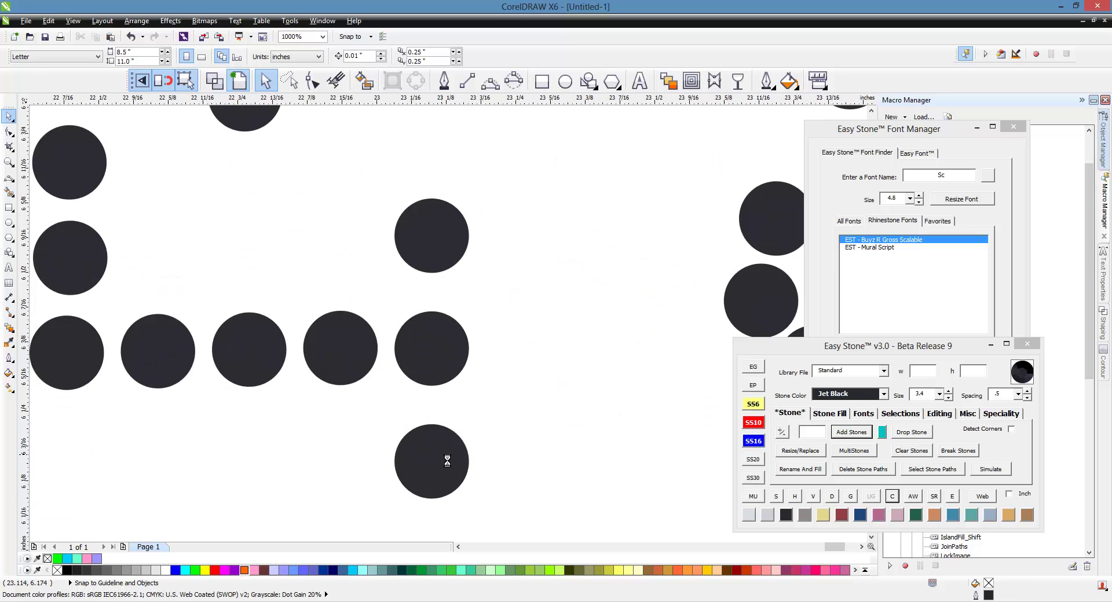
pyautogui.moveTo(448, 460); pyautogui.dragTo(449, 498)
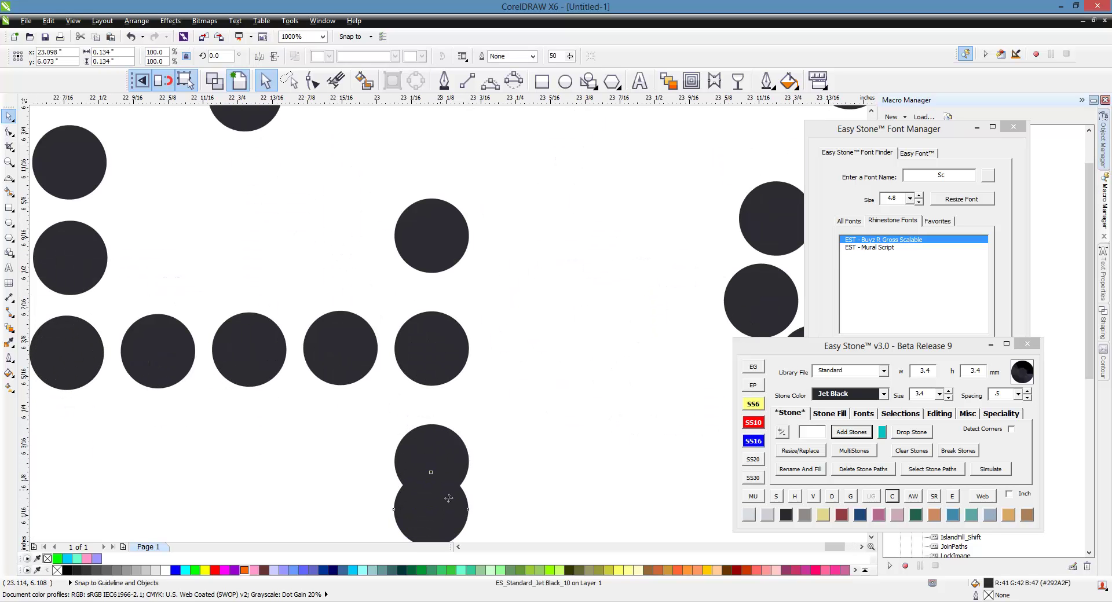
pyautogui.click(478, 300)
pyautogui.scroll(-2, 513, 162)
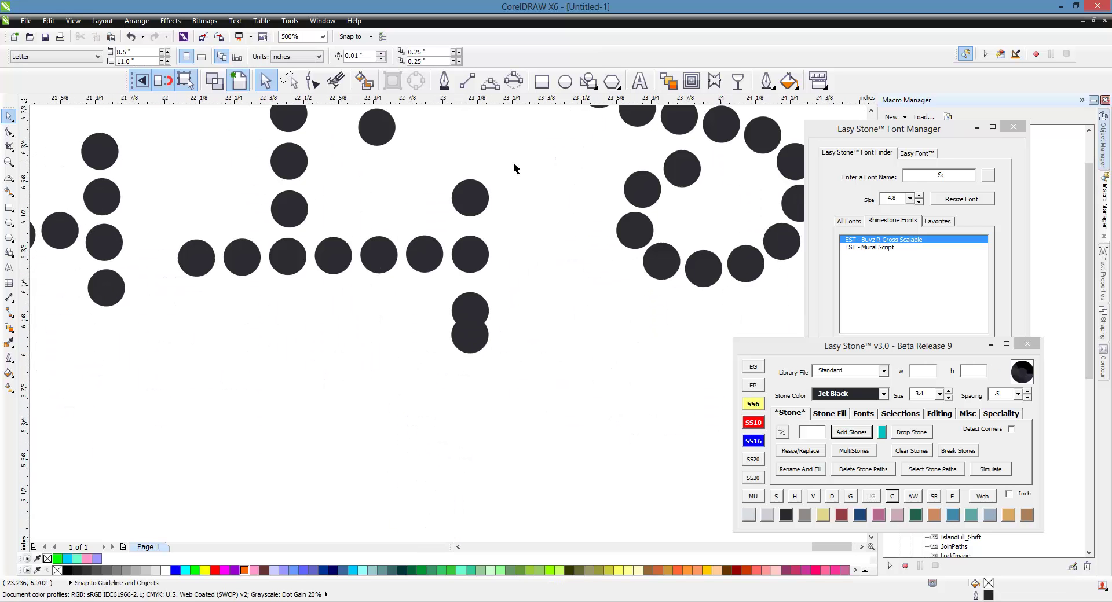
# Evenly space the right four-stone column, shift it up, and pull the bottom stone up.
pyautogui.moveTo(541, 152); pyautogui.dragTo(437, 393)
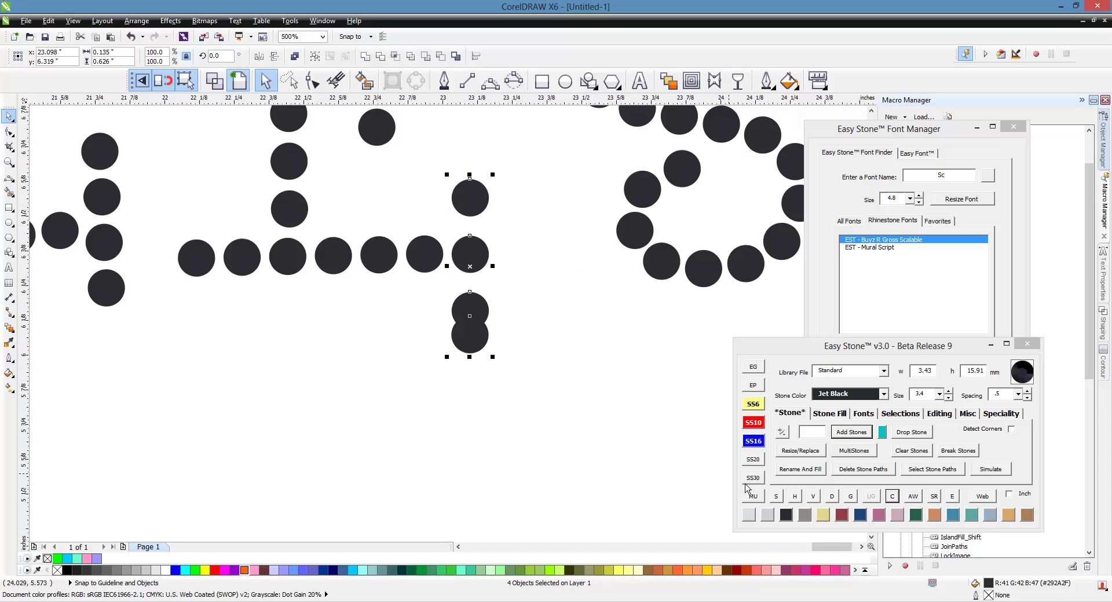
pyautogui.click(795, 496)
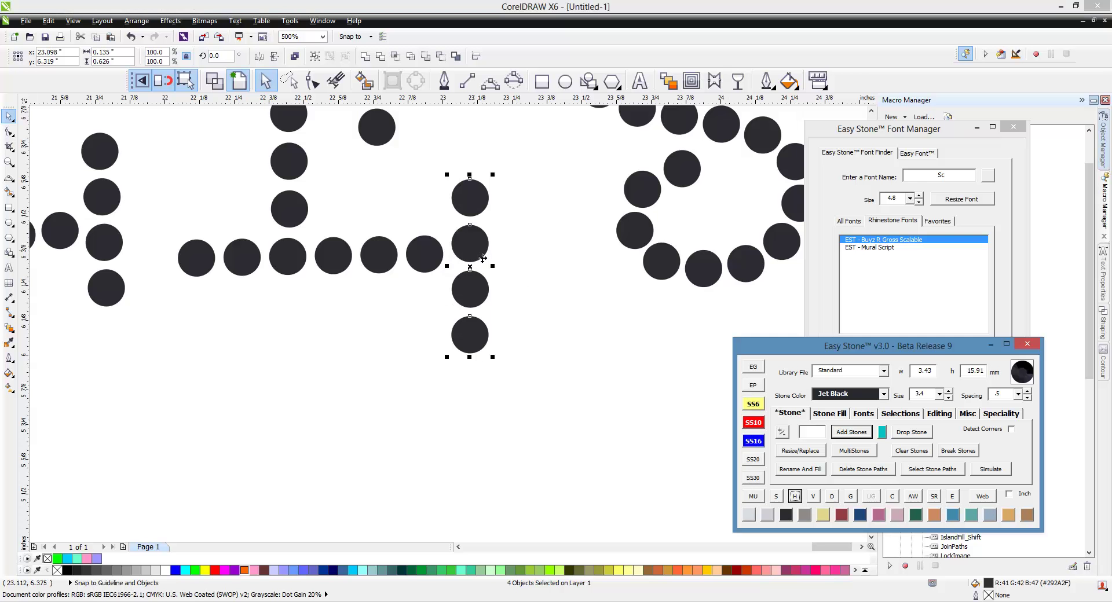
pyautogui.click(468, 188)
pyautogui.scroll(2, 467, 200)
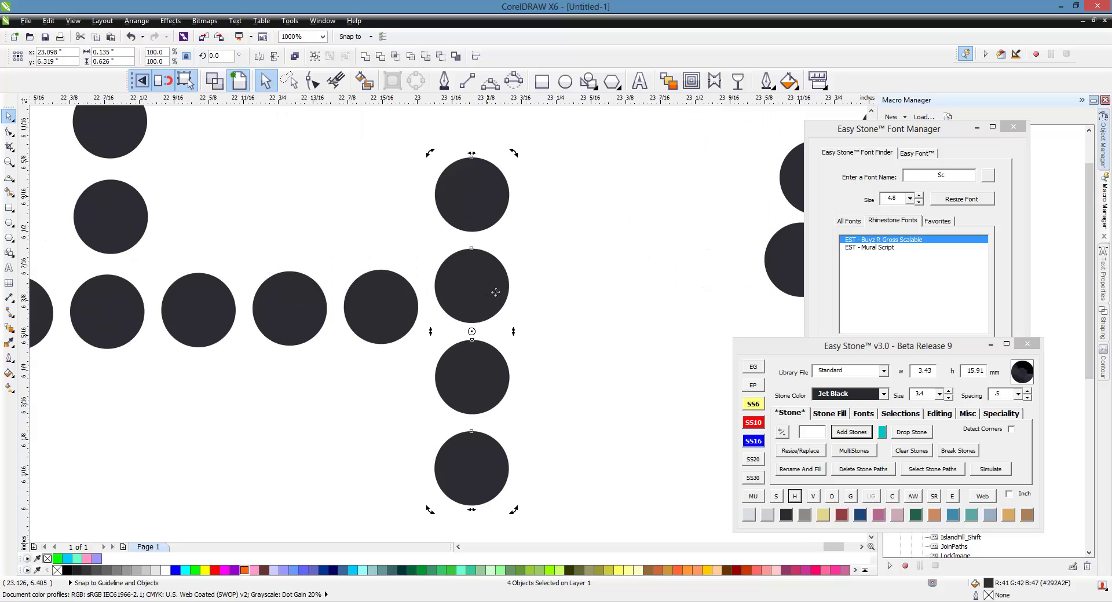
pyautogui.moveTo(496, 293); pyautogui.dragTo(490, 267)
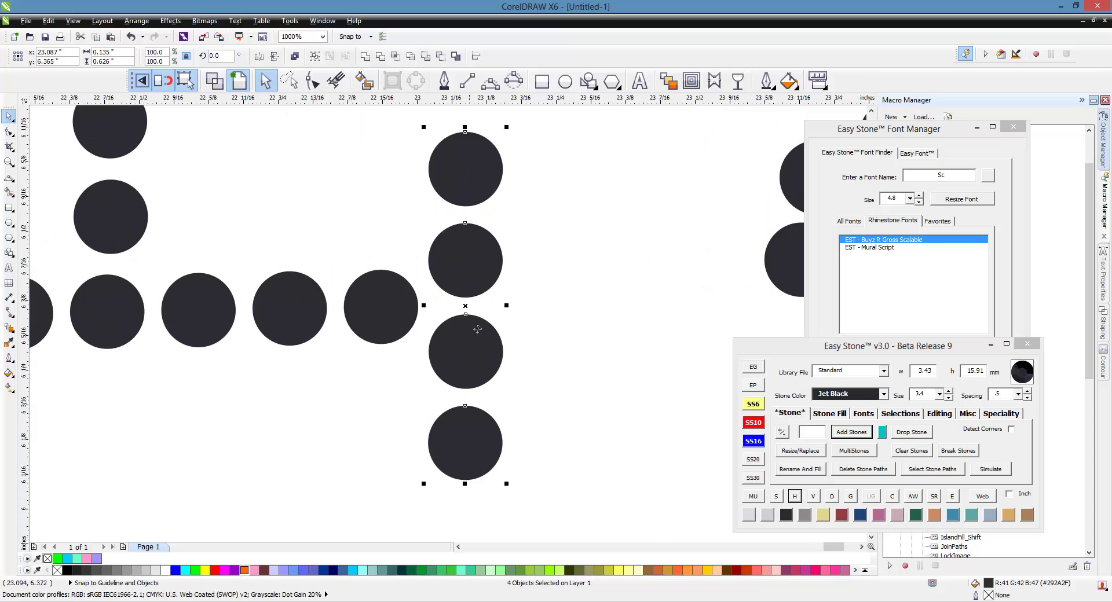
pyautogui.scroll(-5, 477, 329)
pyautogui.scroll(5, 531, 426)
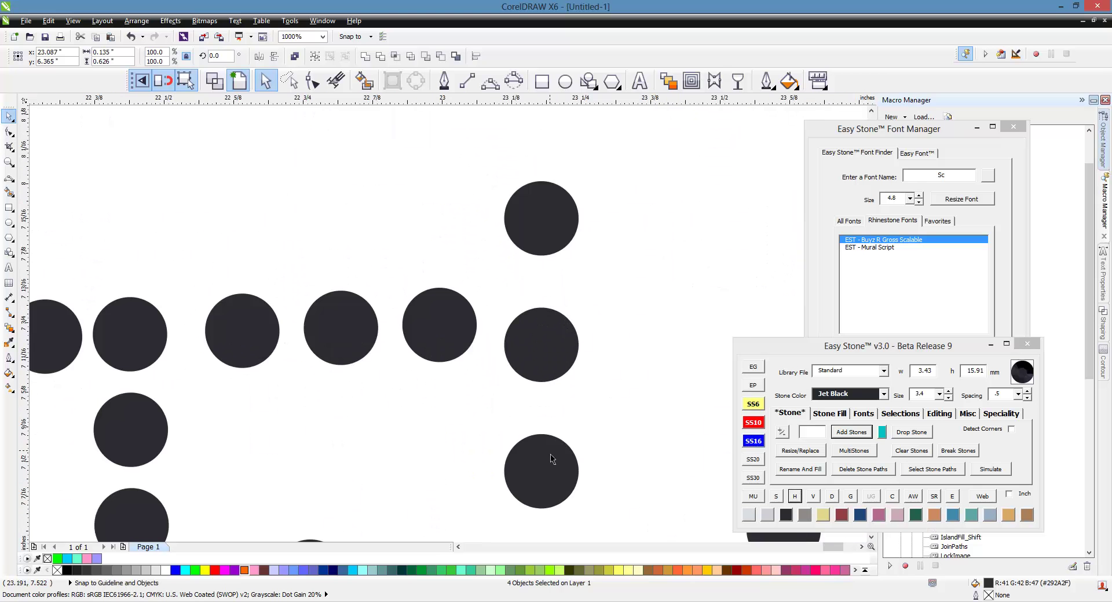
pyautogui.moveTo(552, 459); pyautogui.dragTo(553, 415)
pyautogui.click(600, 184)
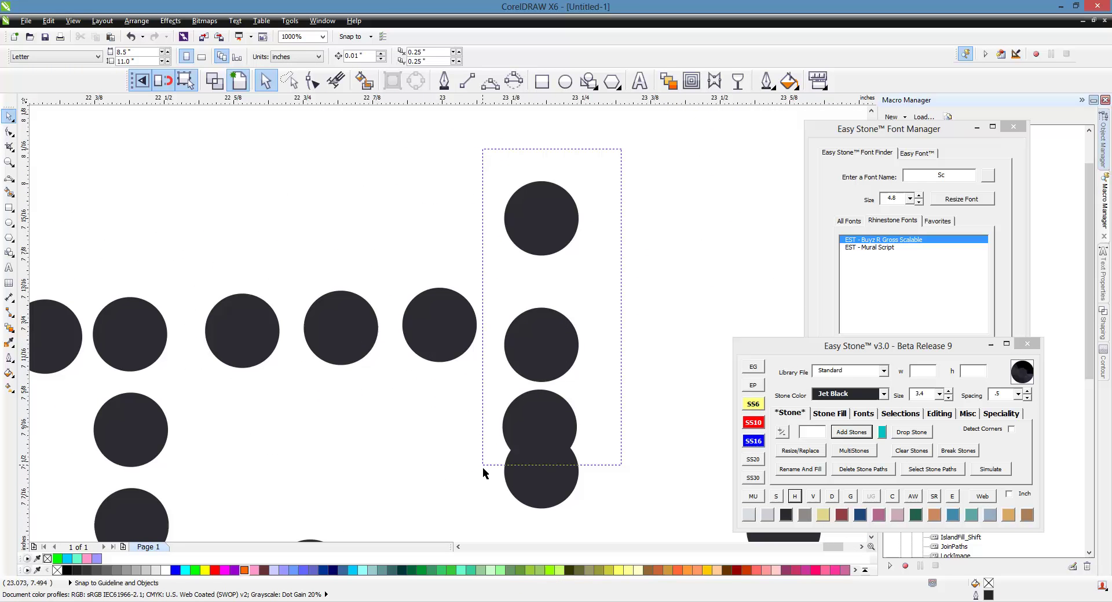
# Evenly space another four-stone column and move it up and left.
pyautogui.moveTo(484, 469); pyautogui.dragTo(452, 521)
pyautogui.click(813, 498)
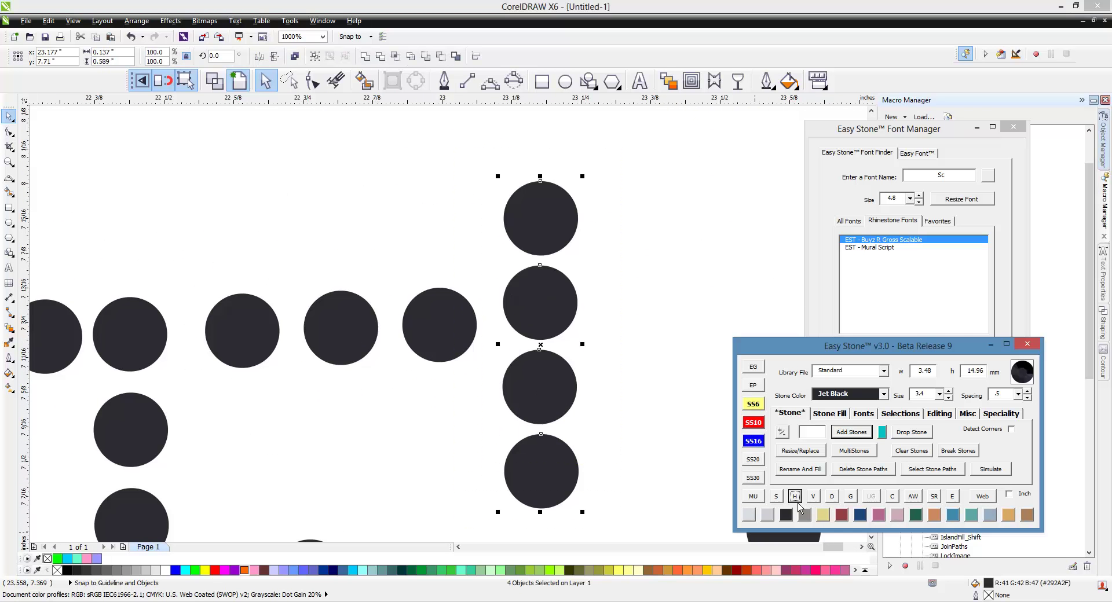
pyautogui.click(546, 389)
pyautogui.click(559, 406)
pyautogui.moveTo(560, 406); pyautogui.dragTo(544, 384)
pyautogui.scroll(-2, 556, 365)
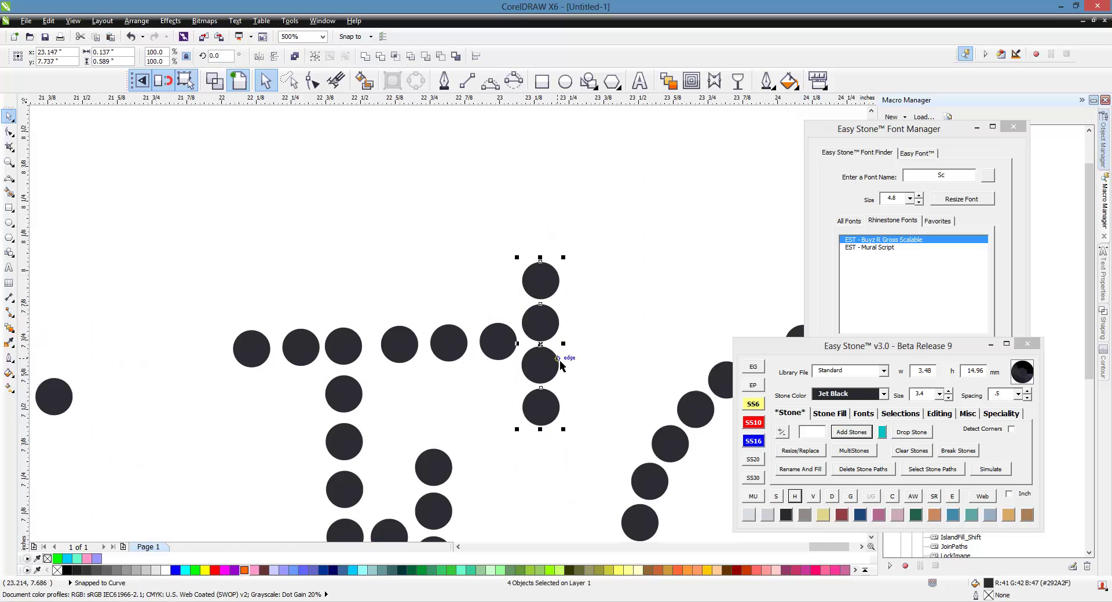
pyautogui.click(443, 413)
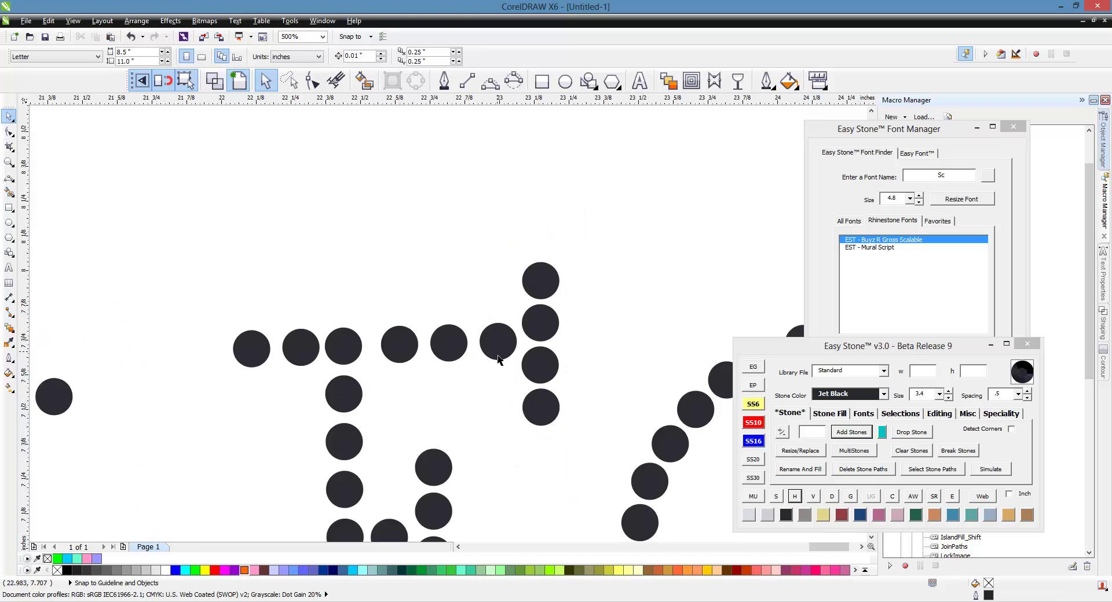
# Evenly space the six top-row stones horizontally and move the right column further left.
pyautogui.scroll(2, 498, 360)
pyautogui.moveTo(497, 359); pyautogui.dragTo(466, 364)
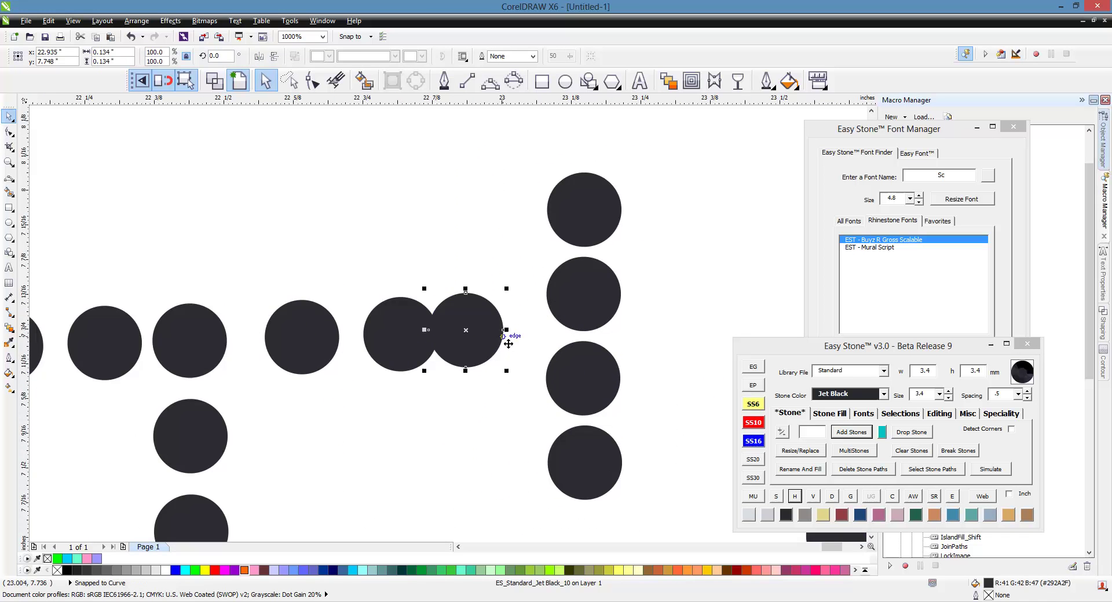
pyautogui.scroll(-2, 508, 344)
pyautogui.moveTo(235, 292); pyautogui.dragTo(510, 370)
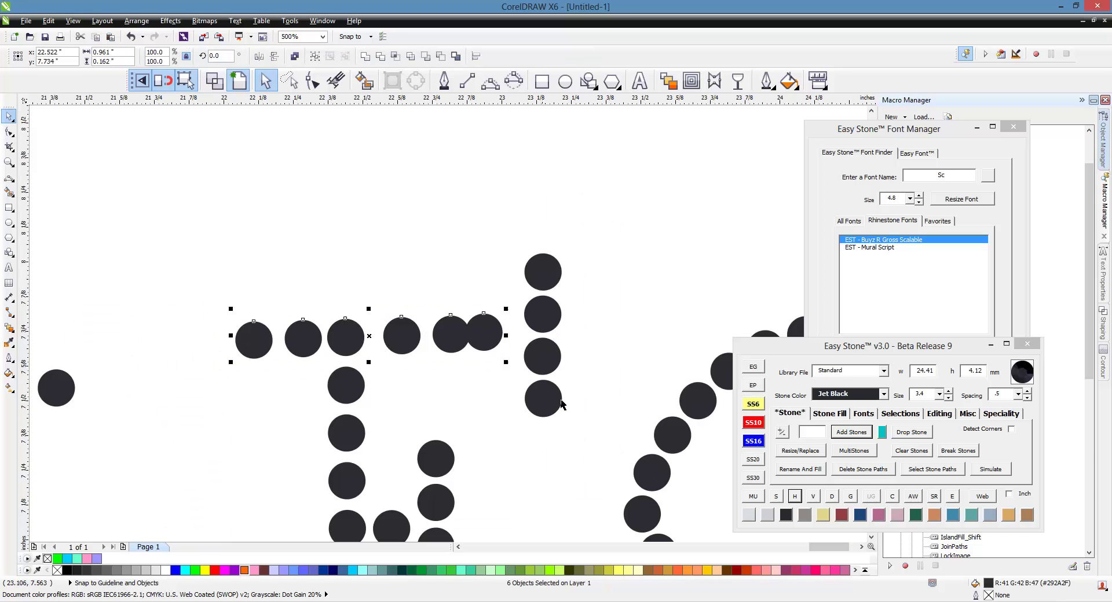
pyautogui.click(834, 497)
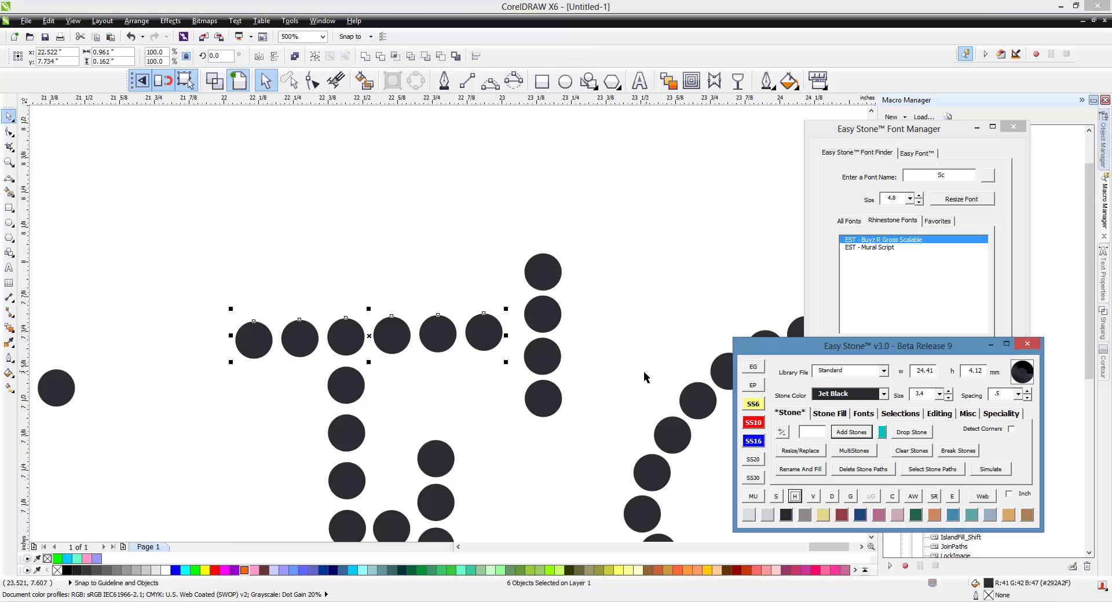
pyautogui.click(582, 218)
pyautogui.moveTo(582, 218); pyautogui.dragTo(501, 438)
pyautogui.scroll(2, 545, 358)
pyautogui.moveTo(546, 361); pyautogui.dragTo(509, 359)
pyautogui.scroll(-2, 510, 359)
pyautogui.click(559, 307)
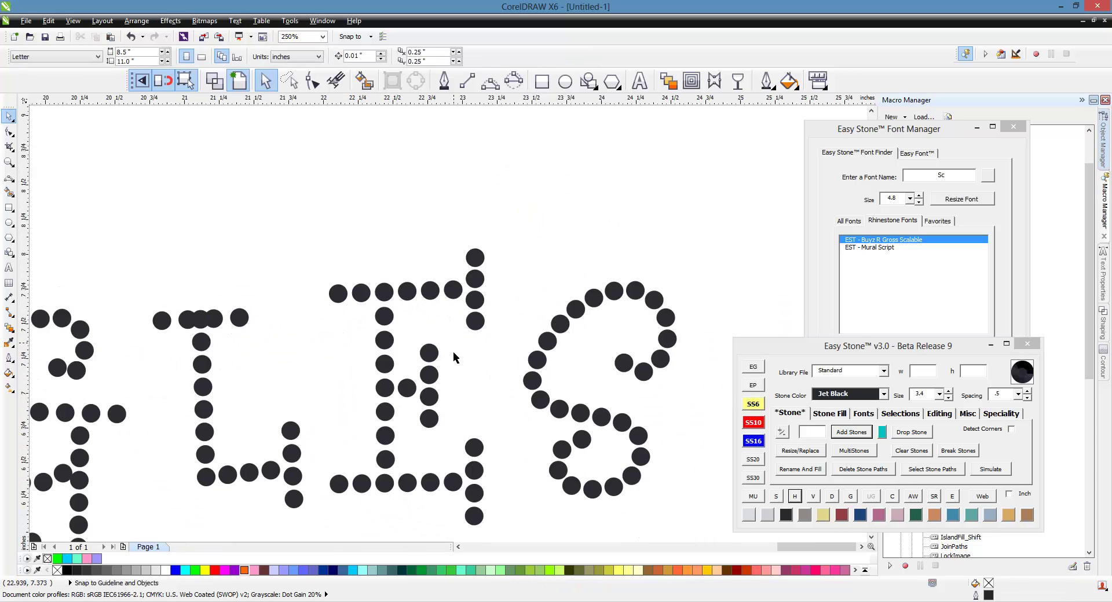
pyautogui.scroll(-1, 572, 370)
# Select the L's top-bar stones from end to end and space them evenly.
pyautogui.scroll(1, 412, 391)
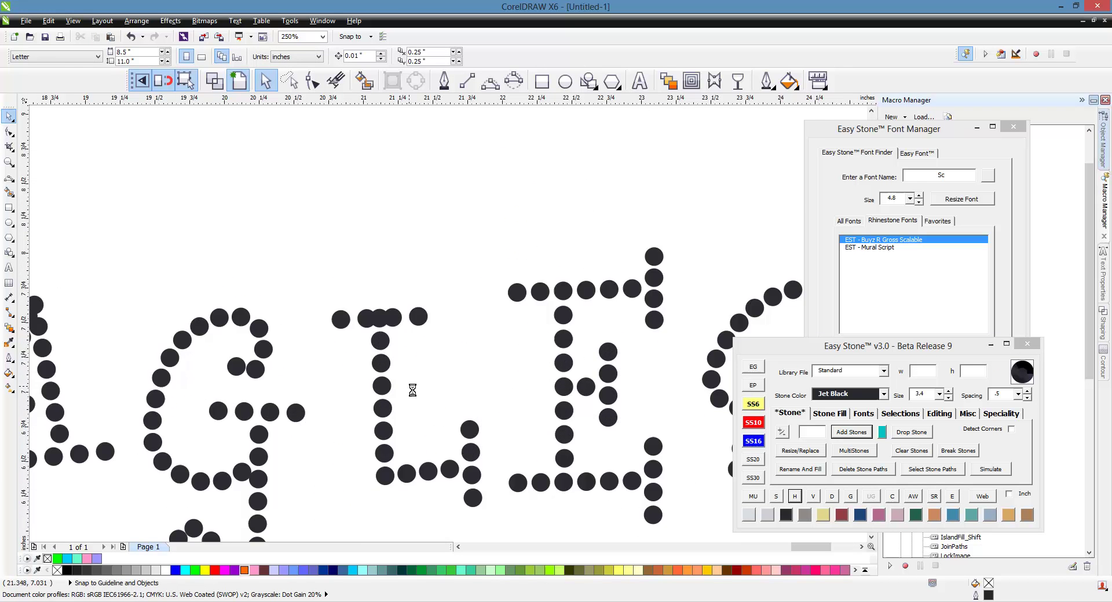
pyautogui.scroll(1, 413, 391)
pyautogui.click(277, 260)
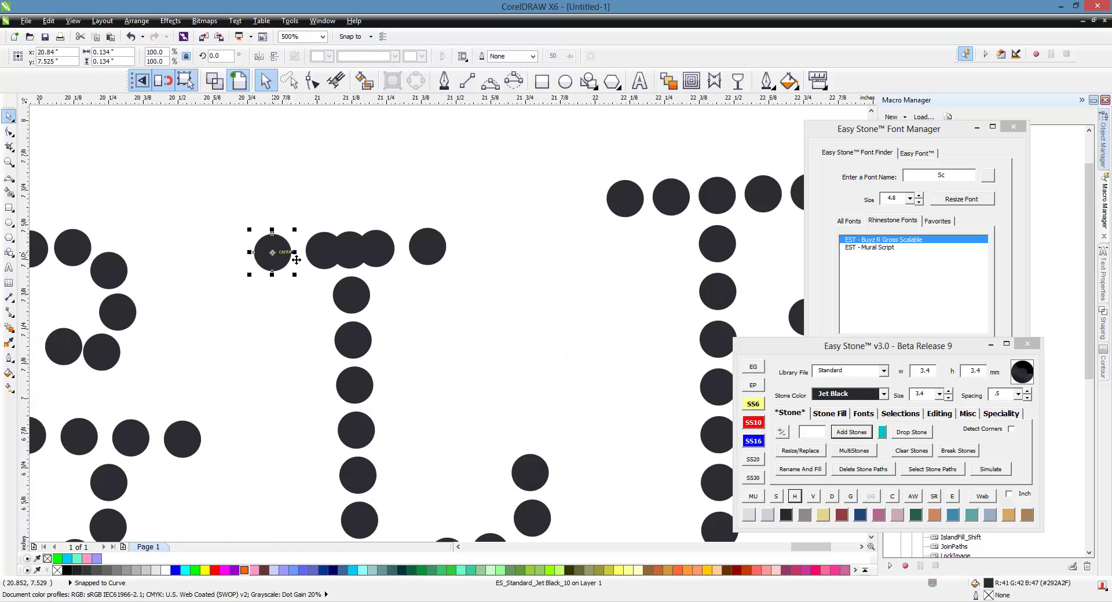
pyautogui.keyDown('shift'); pyautogui.click(436, 255); pyautogui.keyUp('shift')
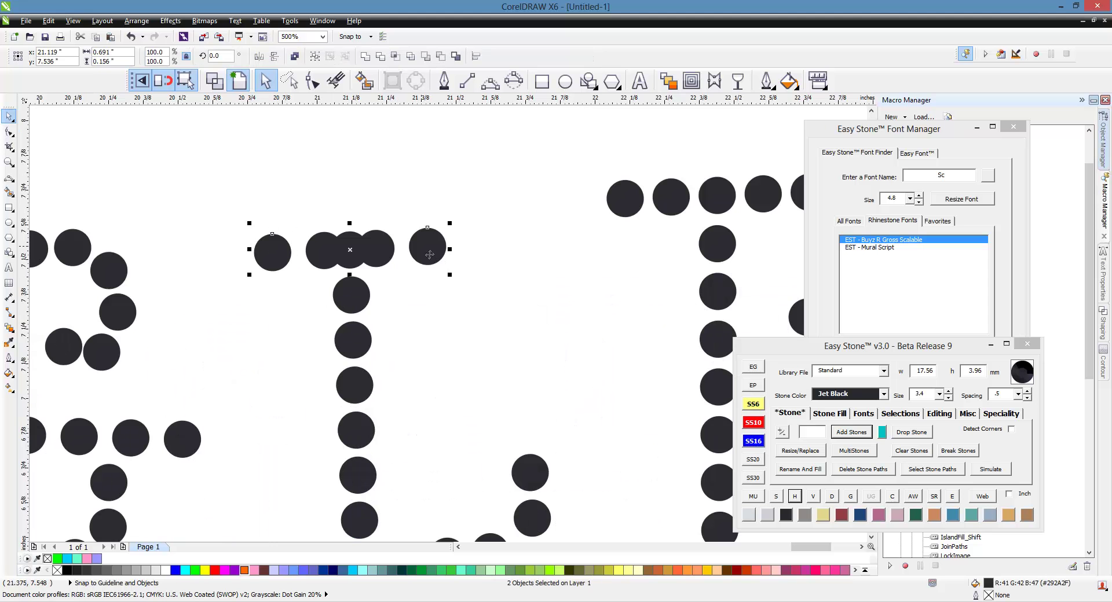
pyautogui.click(782, 500)
pyautogui.click(795, 497)
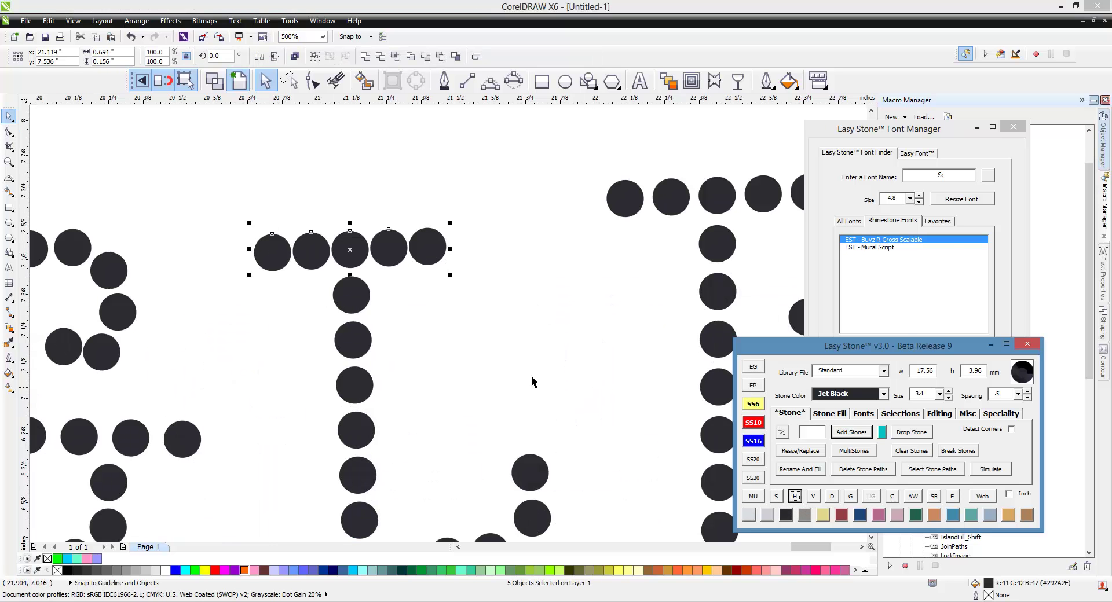
# Push the end stones further outward and re-space the top row evenly between them.
pyautogui.scroll(2, 359, 270)
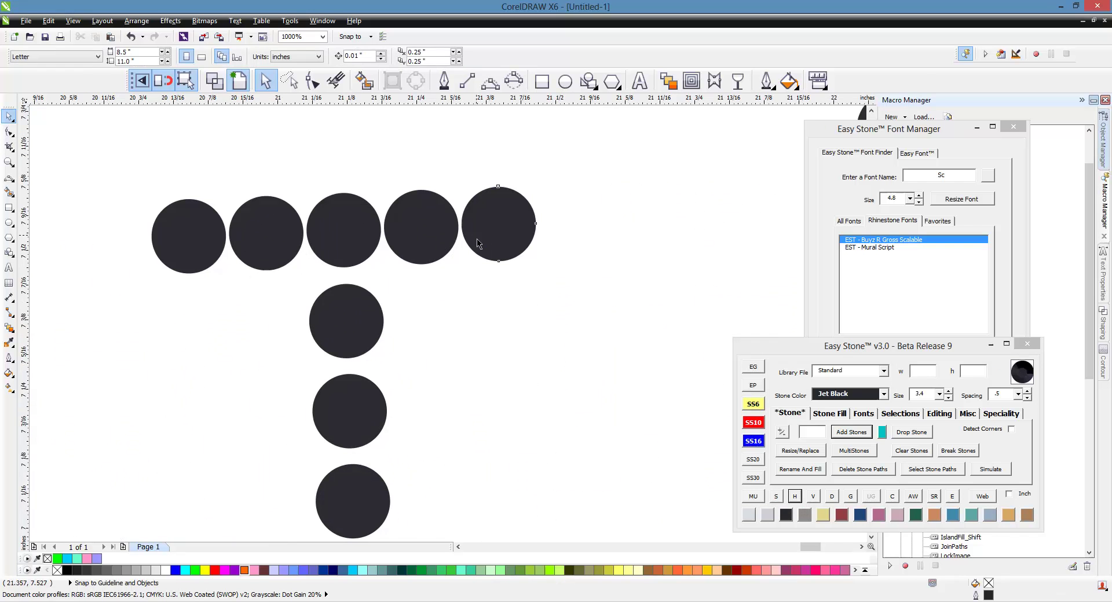
pyautogui.moveTo(478, 244); pyautogui.dragTo(496, 244)
pyautogui.moveTo(200, 247); pyautogui.dragTo(182, 249)
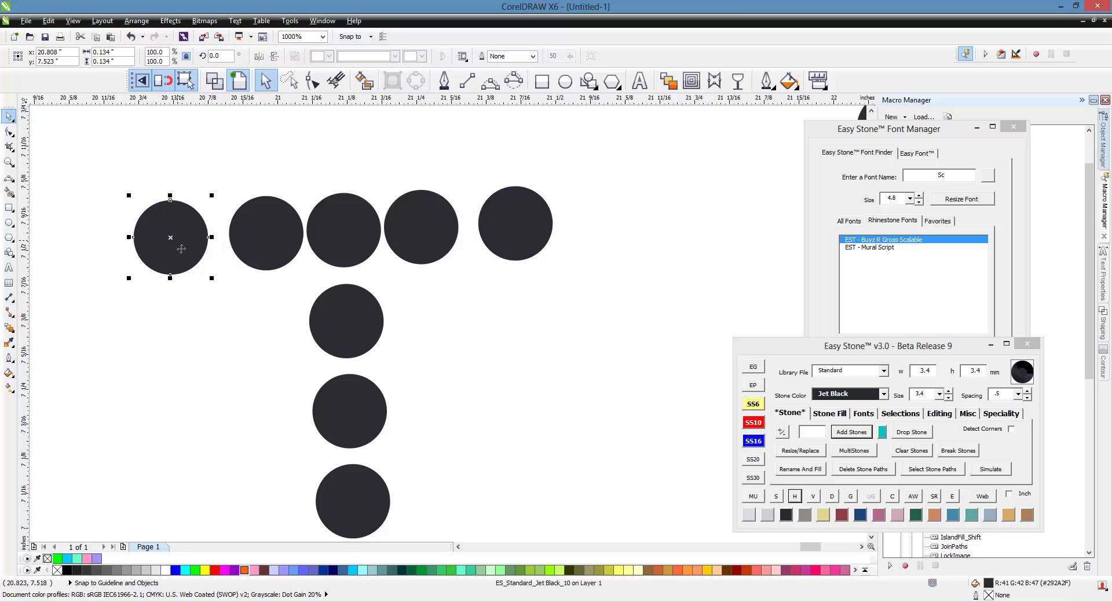
pyautogui.keyDown('shift'); pyautogui.click(521, 234); pyautogui.keyUp('shift')
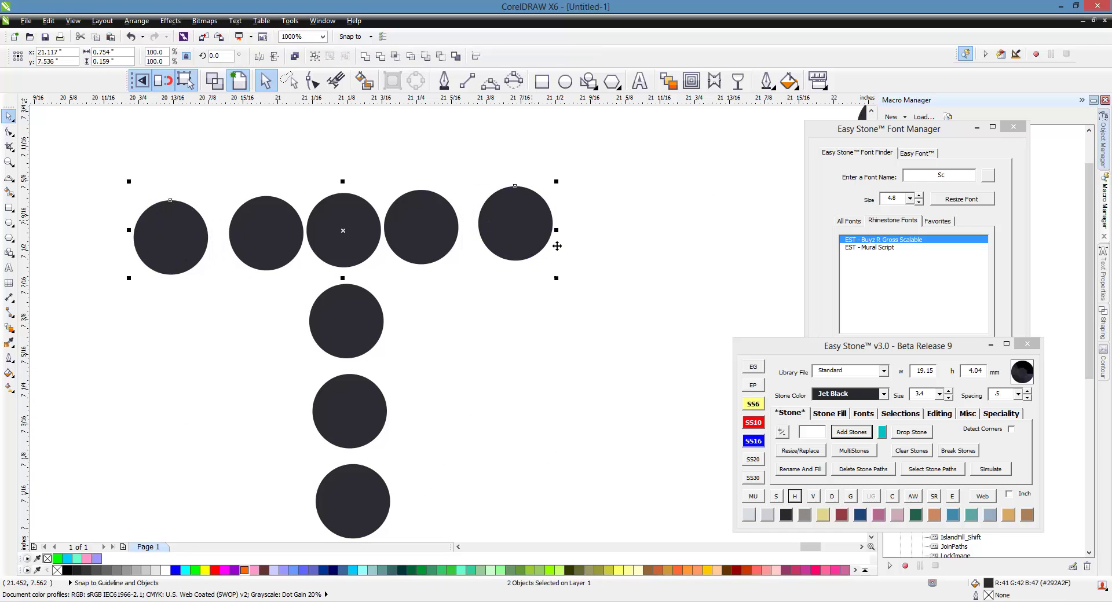
pyautogui.click(794, 496)
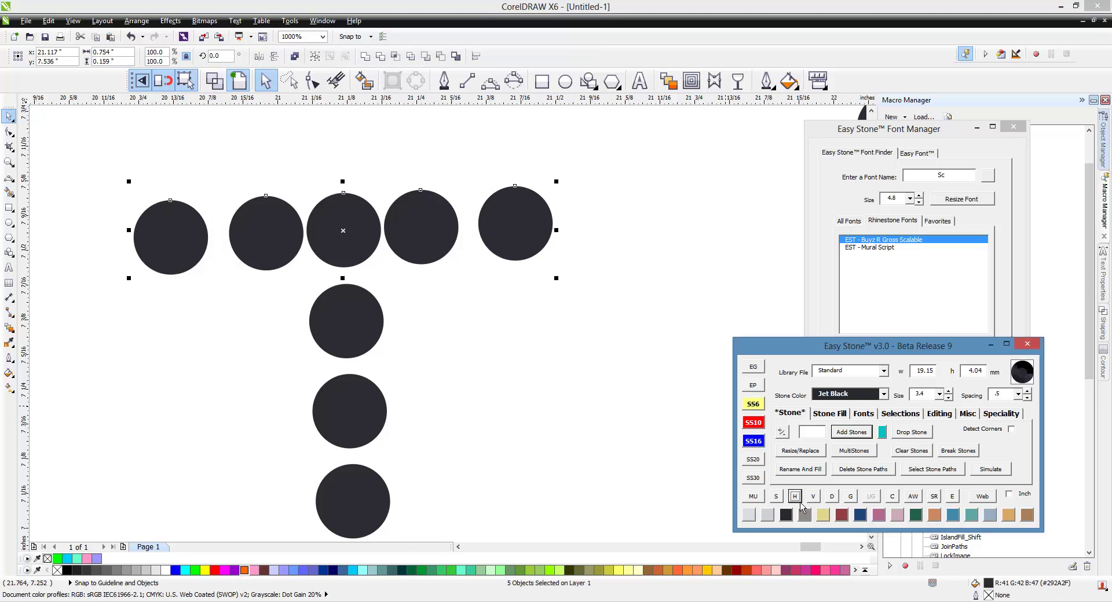
pyautogui.click(552, 390)
pyautogui.scroll(-4, 521, 249)
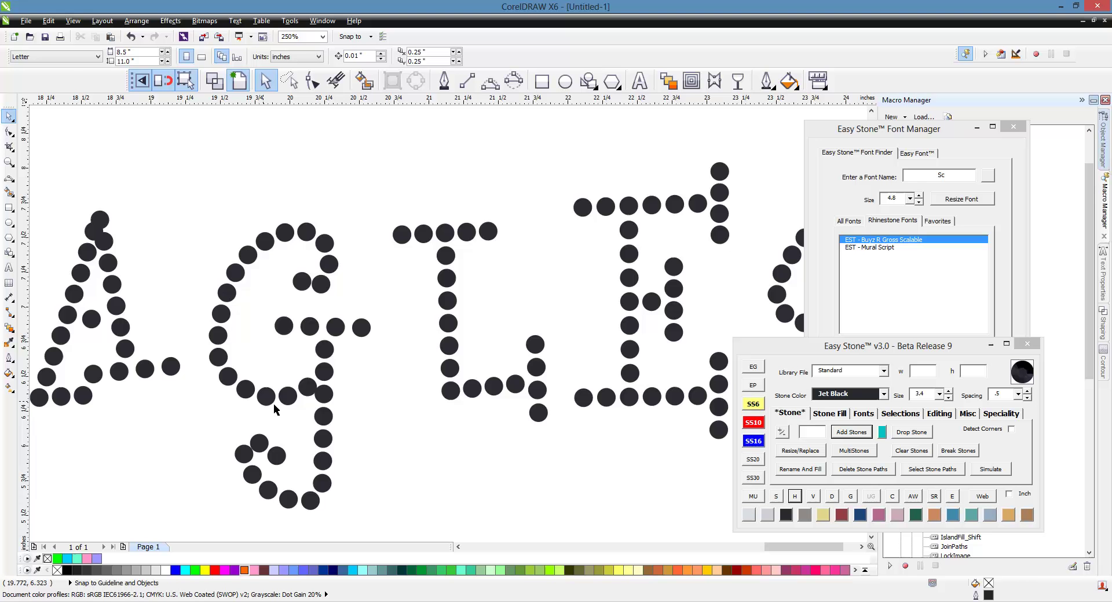
# Move the two stones of the G's crowded cluster up into line.
pyautogui.scroll(-4, 367, 379)
pyautogui.scroll(4, 392, 378)
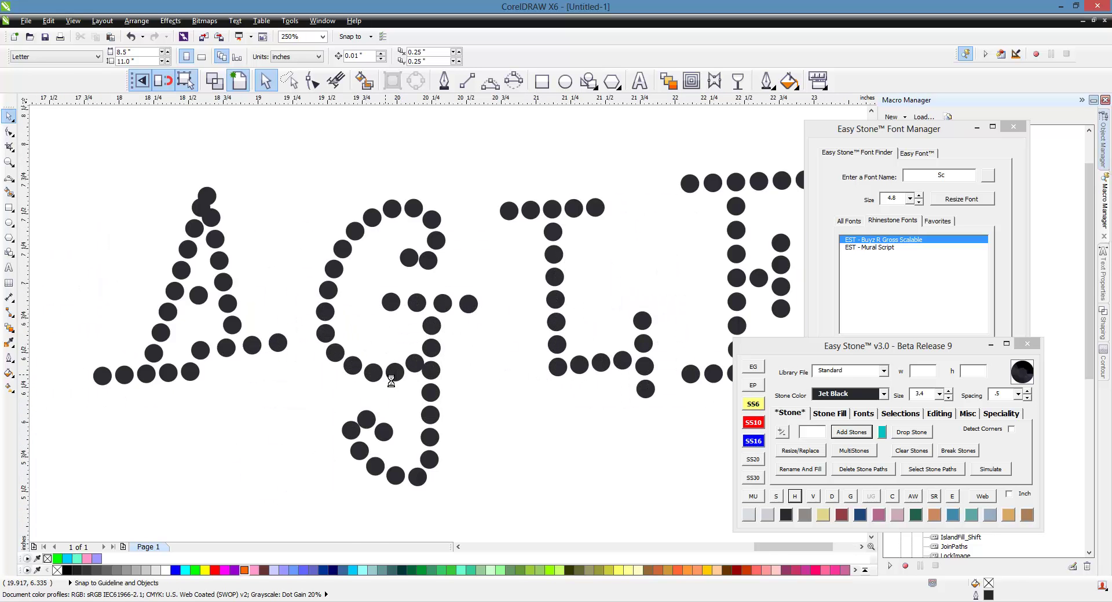
pyautogui.scroll(4, 385, 384)
pyautogui.moveTo(382, 420); pyautogui.dragTo(380, 396)
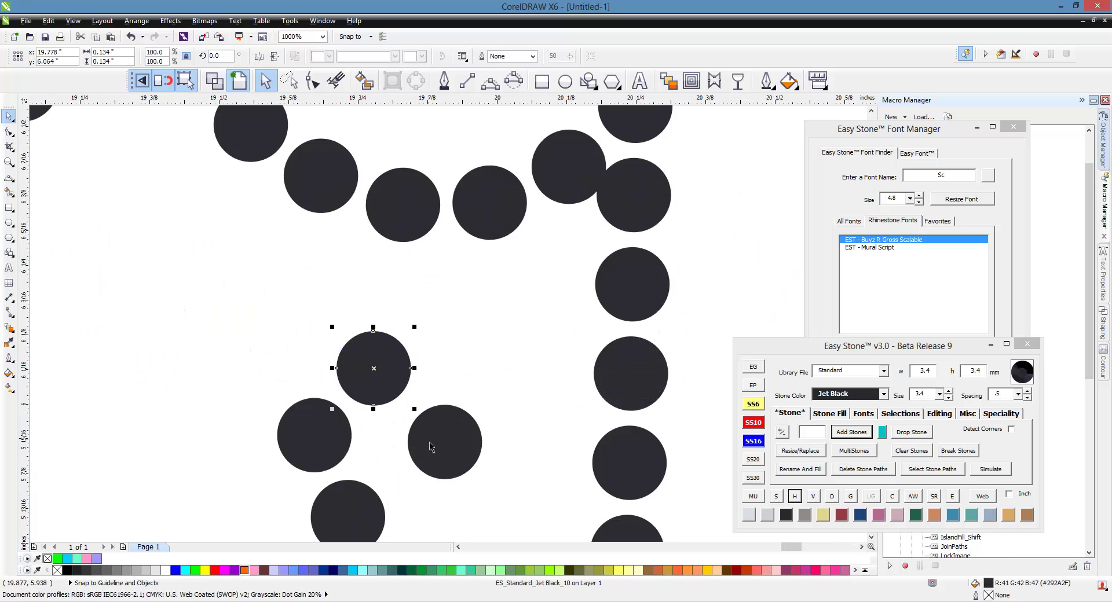
pyautogui.moveTo(435, 446); pyautogui.dragTo(448, 403)
pyautogui.press('Escape')
pyautogui.scroll(-4, 463, 359)
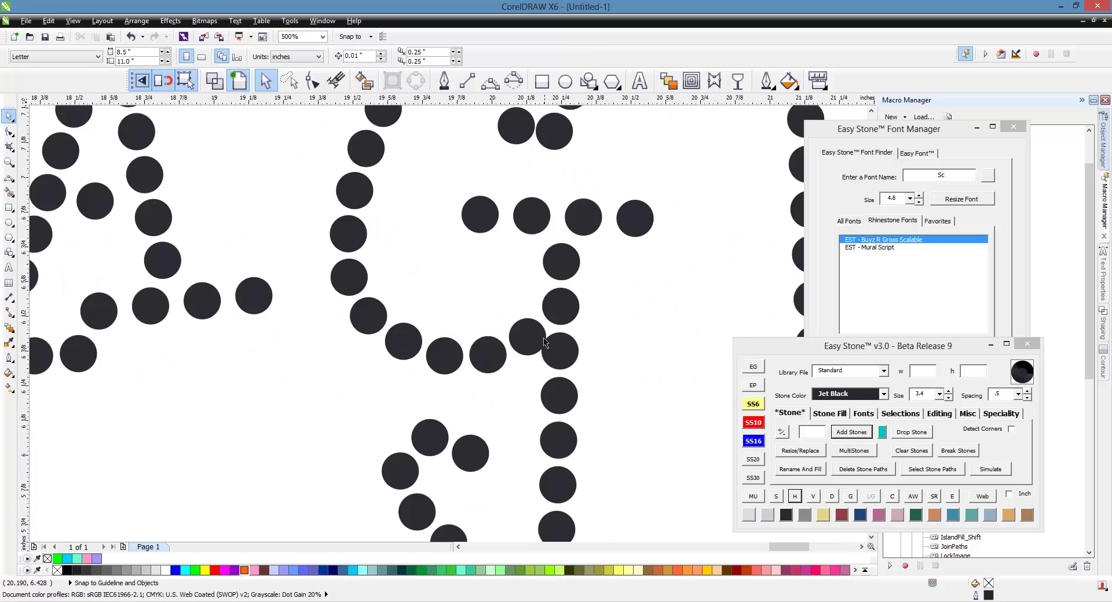
# Slide five stones down-left along the G's curve, then lasso the G's top stones.
pyautogui.scroll(2, 527, 343)
pyautogui.moveTo(535, 349); pyautogui.dragTo(529, 404)
pyautogui.moveTo(449, 400); pyautogui.dragTo(434, 435)
pyautogui.moveTo(392, 397); pyautogui.dragTo(365, 425)
pyautogui.moveTo(310, 368); pyautogui.dragTo(280, 391)
pyautogui.moveTo(241, 319); pyautogui.dragTo(215, 324)
pyautogui.click(360, 317)
pyautogui.scroll(-4, 399, 336)
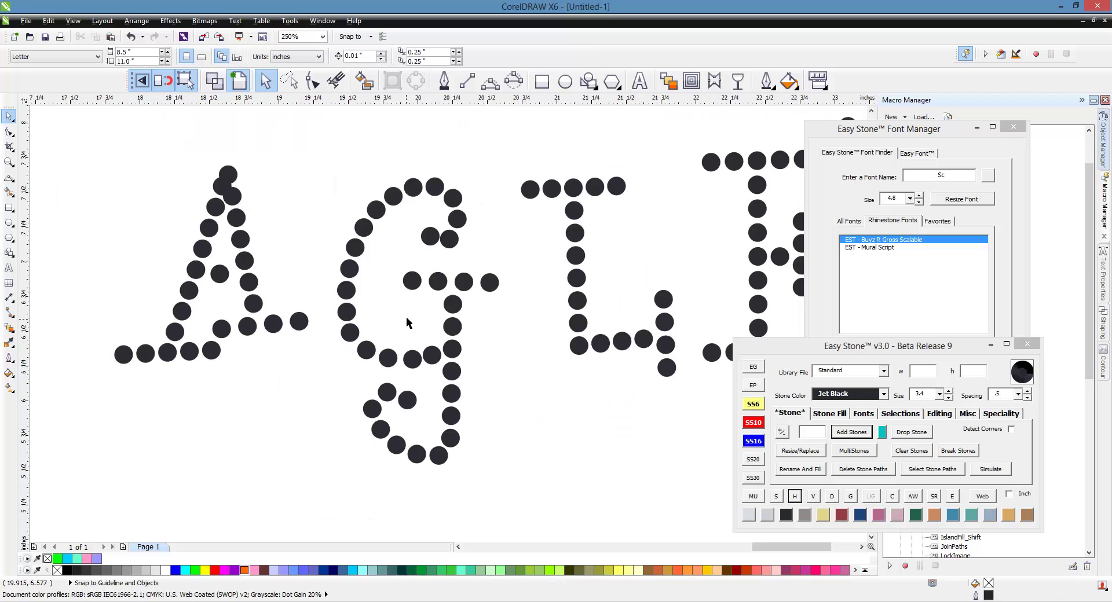
pyautogui.click(289, 81)
pyautogui.moveTo(319, 164)
pyautogui.mouseDown()
pyautogui.moveTo(489, 167)
pyautogui.moveTo(487, 250)
pyautogui.moveTo(382, 288)
pyautogui.moveTo(466, 356)
pyautogui.moveTo(394, 371)
pyautogui.moveTo(325, 355)
pyautogui.moveTo(320, 168)
pyautogui.mouseUp()
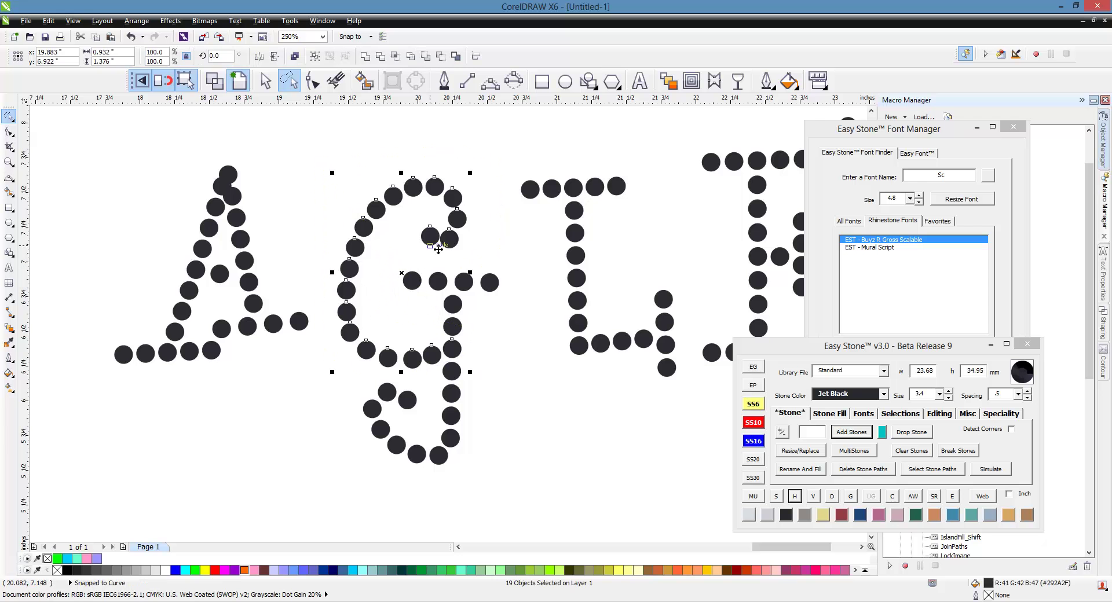
# Re-space the G's upper stones evenly along their path and nudge one stone down.
pyautogui.click(939, 416)
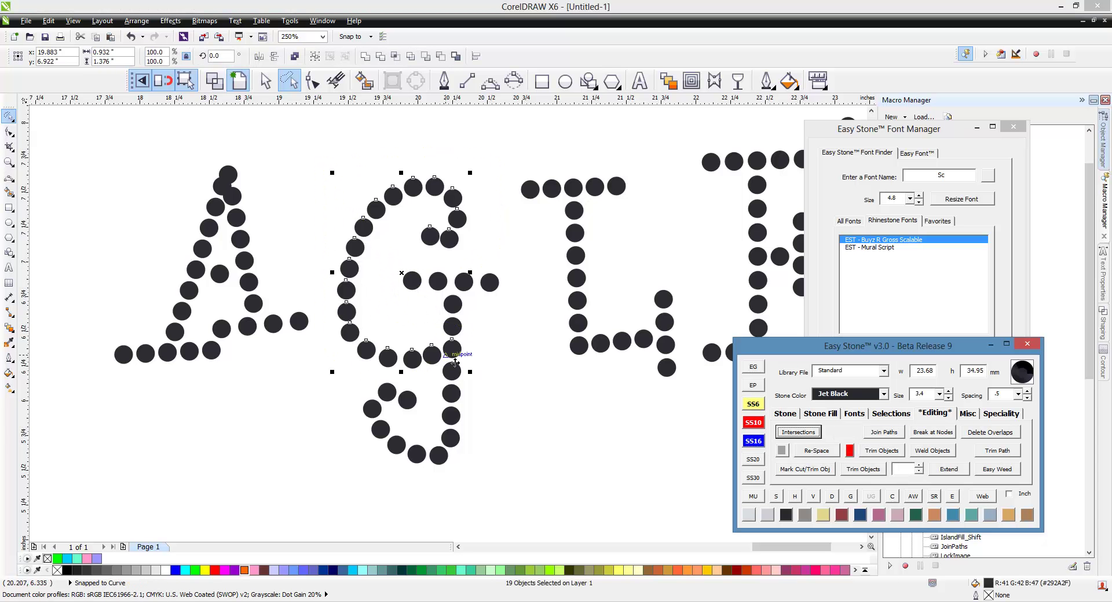
pyautogui.click(816, 451)
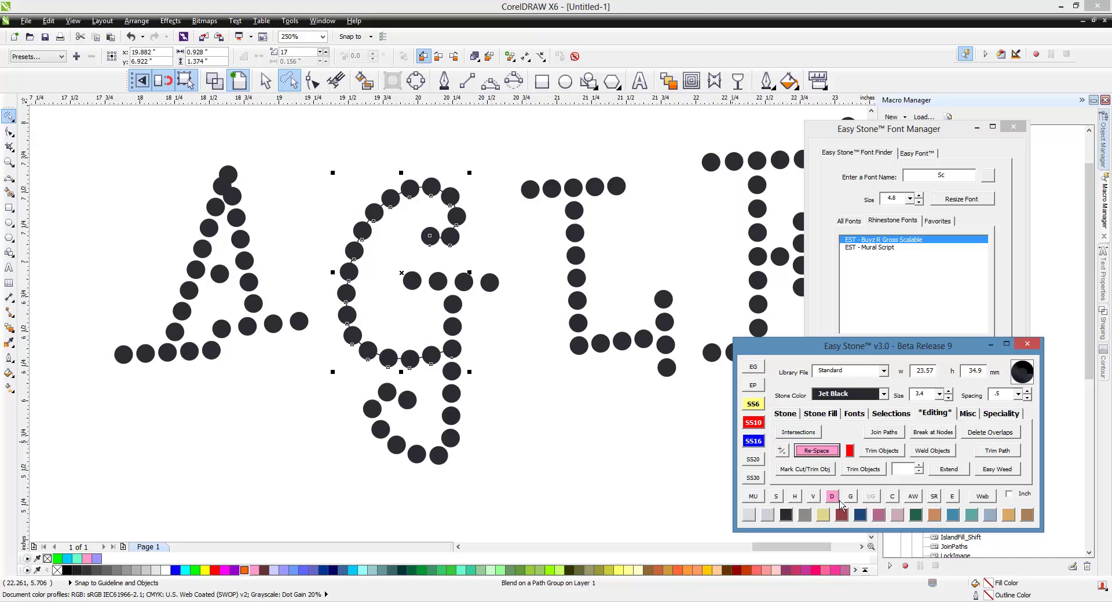
pyautogui.click(627, 447)
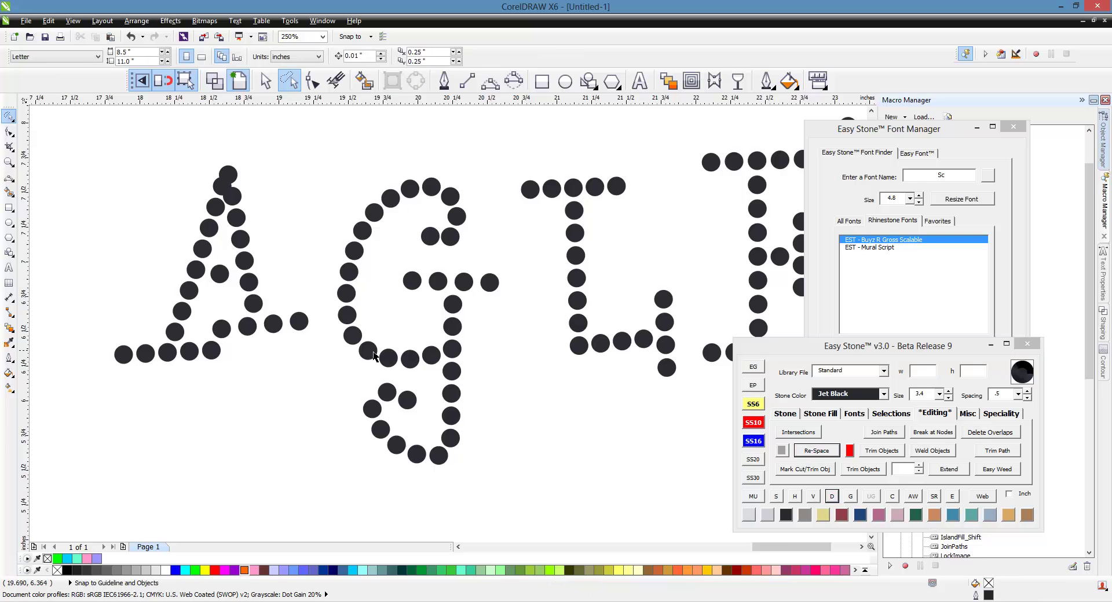
pyautogui.scroll(2, 440, 229)
pyautogui.moveTo(422, 260); pyautogui.dragTo(420, 287)
pyautogui.click(580, 245)
pyautogui.scroll(-1, 580, 245)
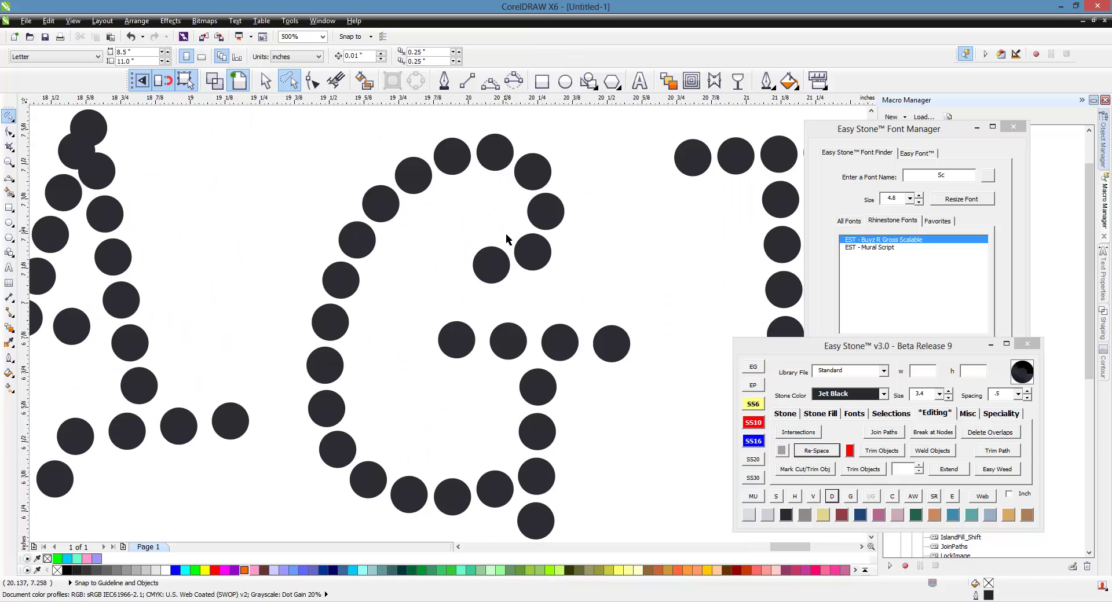
# Select the four crossbar stones and space them evenly, shifting them slightly right.
pyautogui.scroll(1, 595, 301)
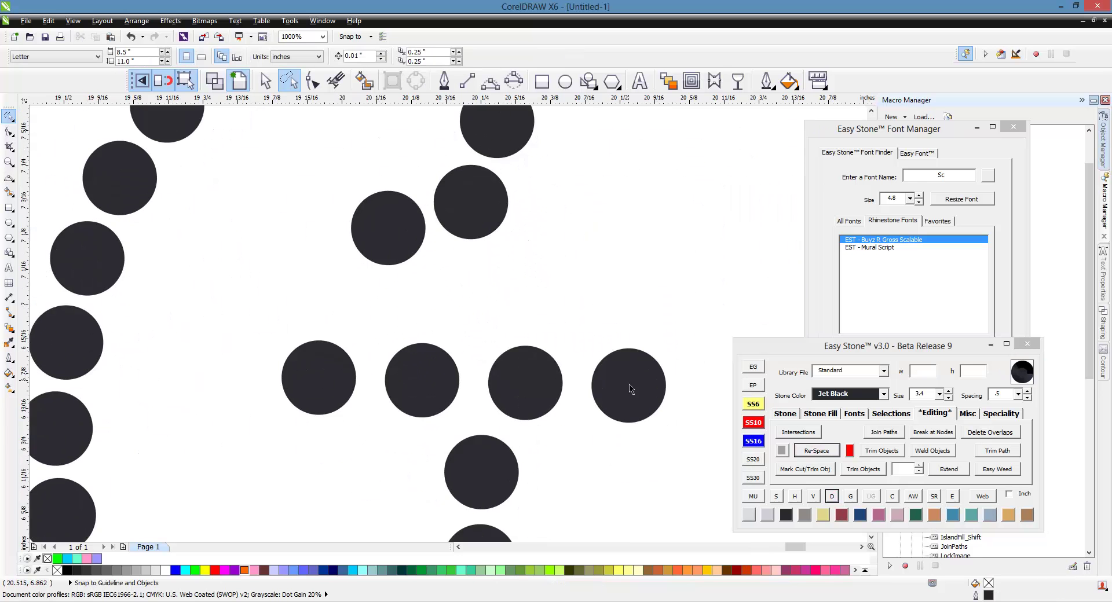
pyautogui.moveTo(647, 395); pyautogui.dragTo(617, 393)
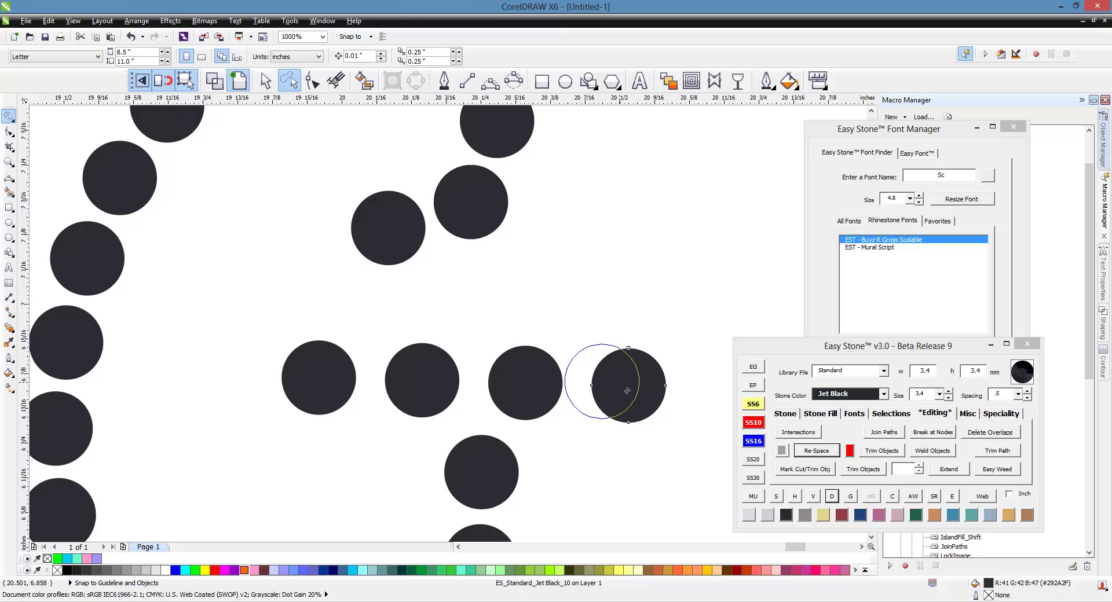
pyautogui.moveTo(676, 302); pyautogui.dragTo(193, 397)
pyautogui.moveTo(241, 323)
pyautogui.mouseDown()
pyautogui.moveTo(610, 318)
pyautogui.moveTo(583, 454)
pyautogui.moveTo(264, 442)
pyautogui.mouseUp()
pyautogui.click(795, 497)
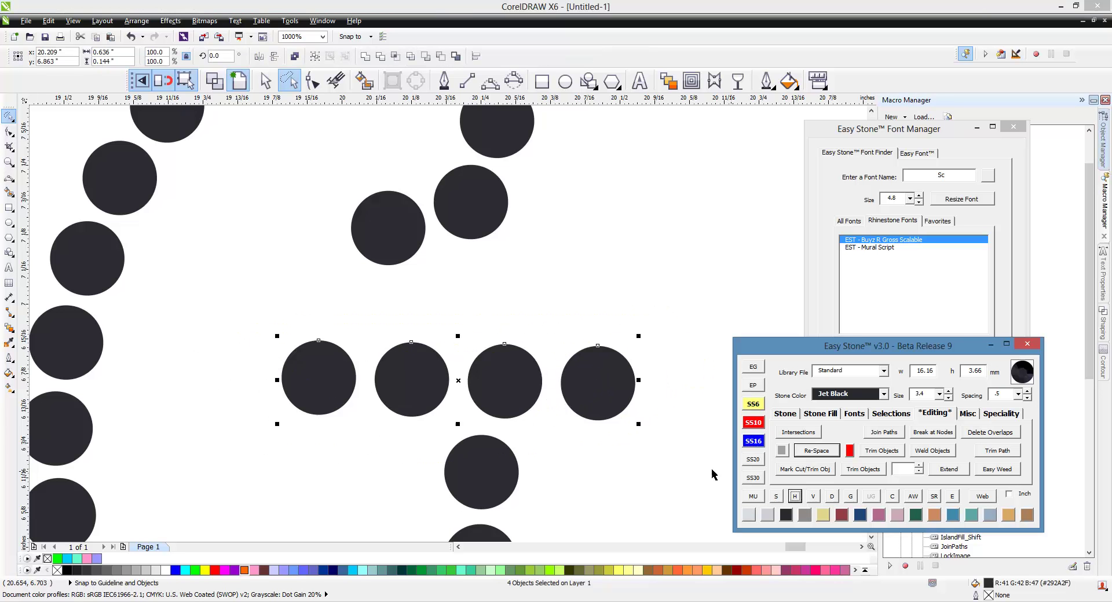
pyautogui.moveTo(530, 414); pyautogui.dragTo(554, 416)
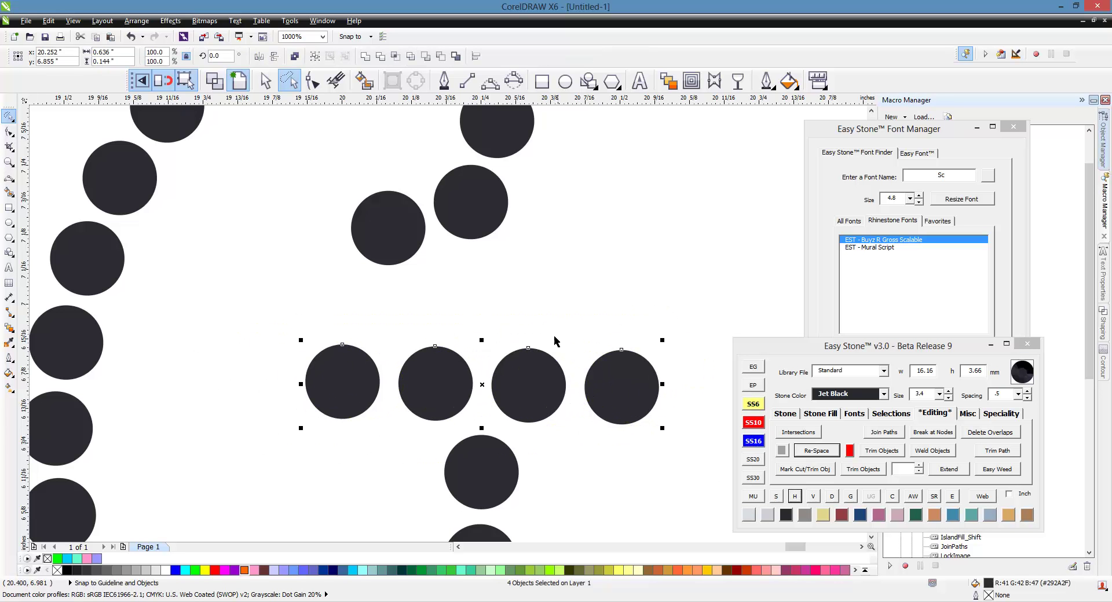
# Move the last crossbar stone left and re-space all four crossbar stones evenly again.
pyautogui.click(590, 365)
pyautogui.scroll(1, 597, 371)
pyautogui.moveTo(640, 402); pyautogui.dragTo(588, 400)
pyautogui.scroll(-1, 498, 330)
pyautogui.moveTo(232, 286)
pyautogui.mouseDown()
pyautogui.moveTo(458, 283)
pyautogui.moveTo(389, 425)
pyautogui.moveTo(234, 425)
pyautogui.mouseUp()
pyautogui.click(802, 503)
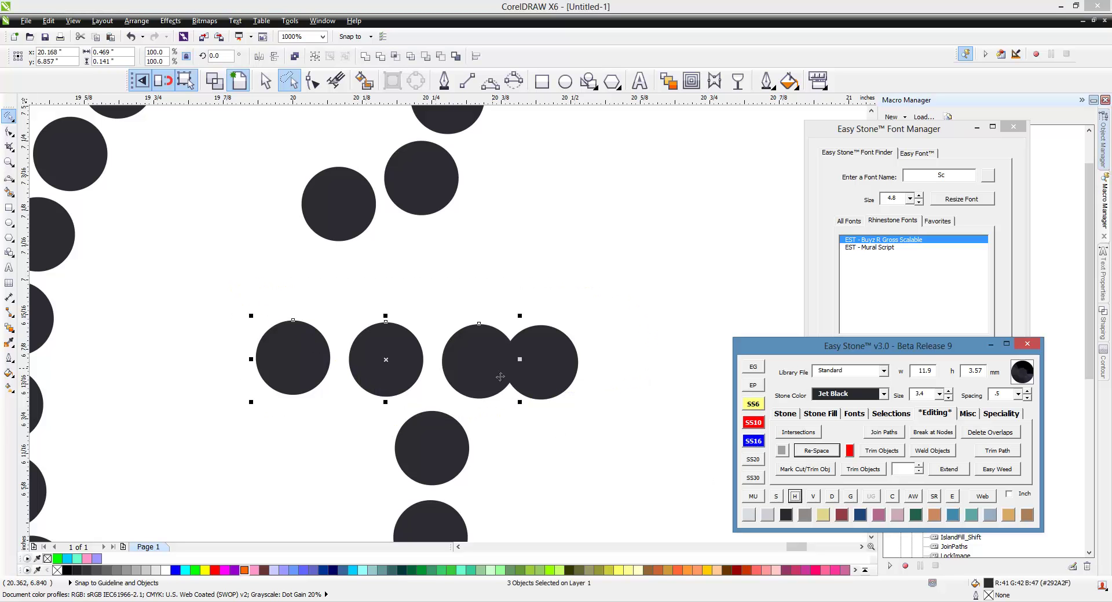
pyautogui.keyDown('shift'); pyautogui.click(538, 379); pyautogui.keyUp('shift')
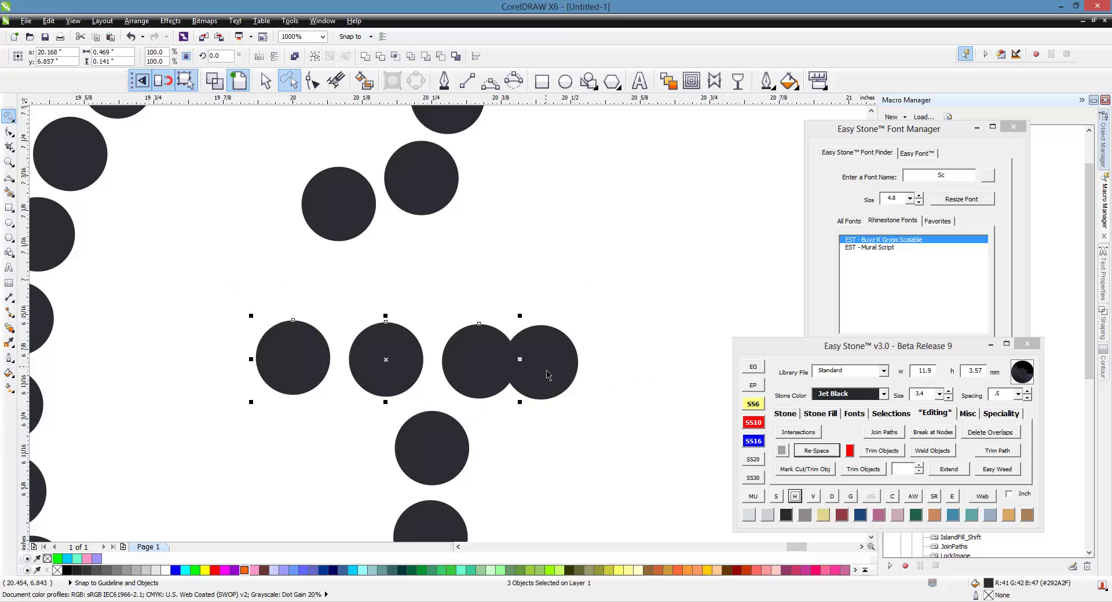
pyautogui.click(794, 496)
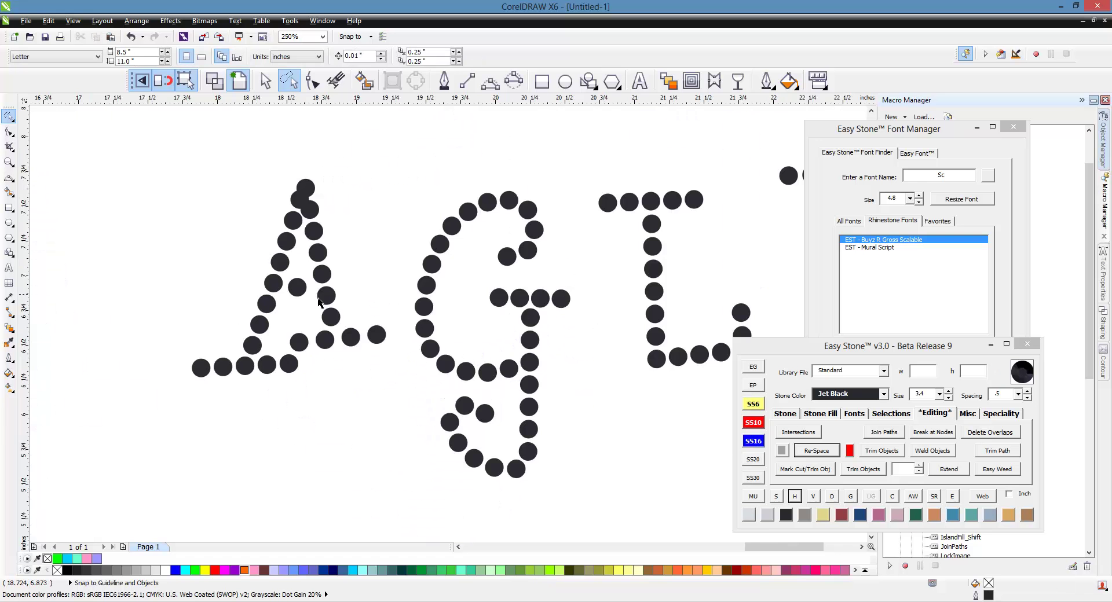
# Move a stone on the A left, beside the A's lower stone.
pyautogui.scroll(1, 306, 188)
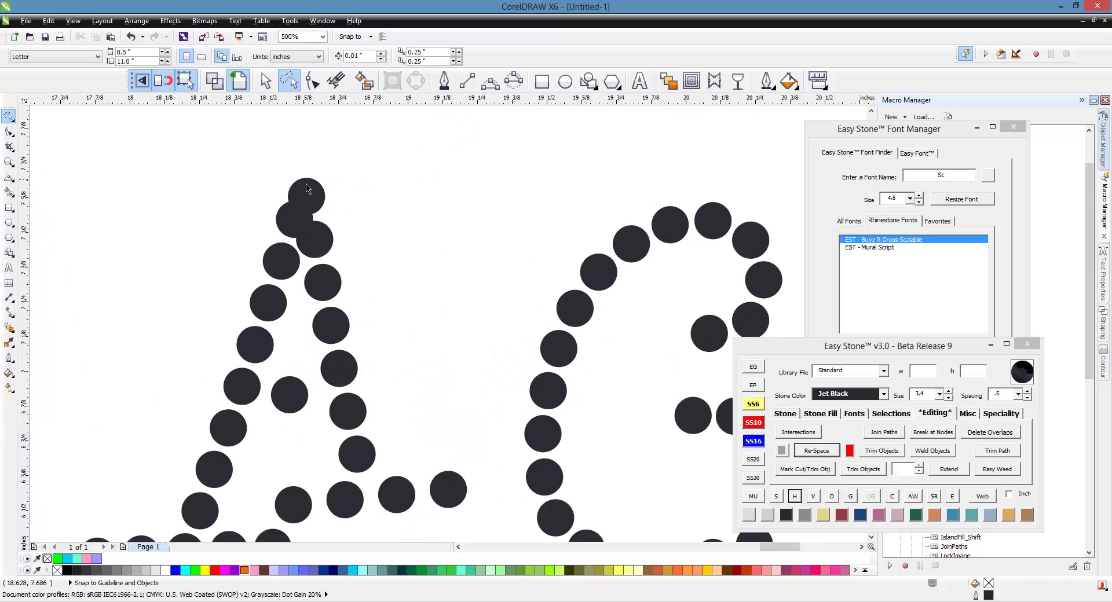
pyautogui.scroll(-1, 305, 188)
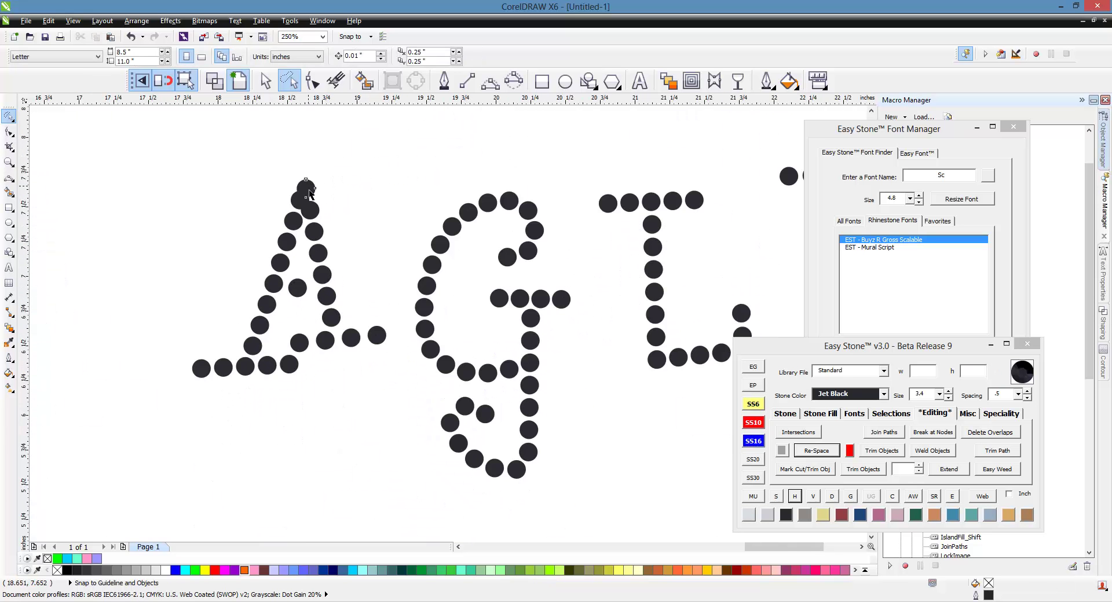
pyautogui.click(309, 192)
pyautogui.scroll(2, 349, 350)
pyautogui.click(335, 340)
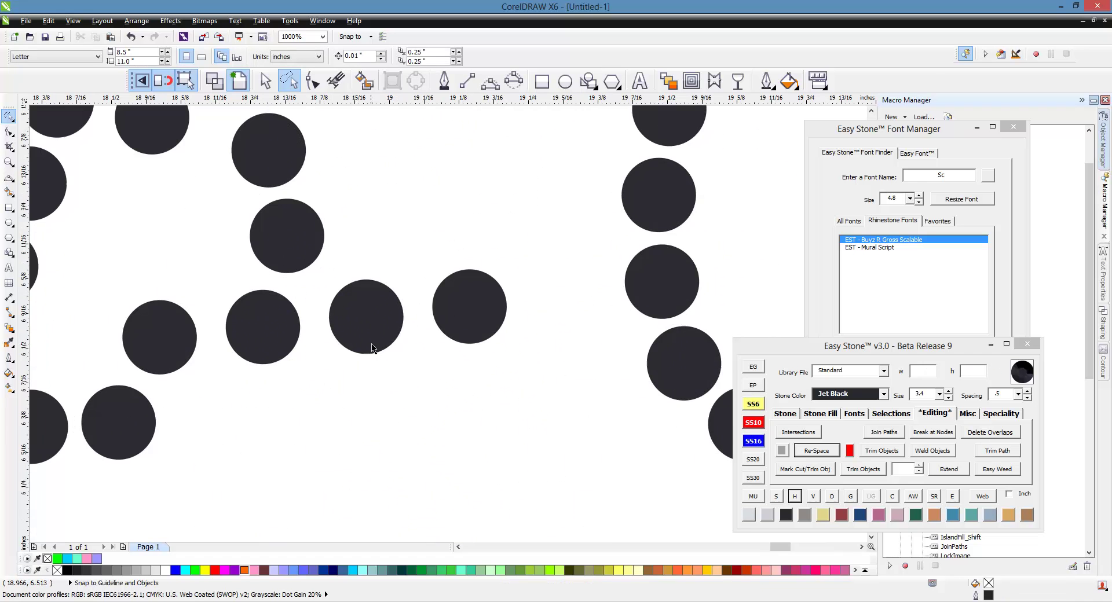
pyautogui.moveTo(379, 348); pyautogui.dragTo(320, 354)
# Gather the stones of the A's right stroke and re-space them evenly with Easy Stone.
pyautogui.scroll(-2, 347, 350)
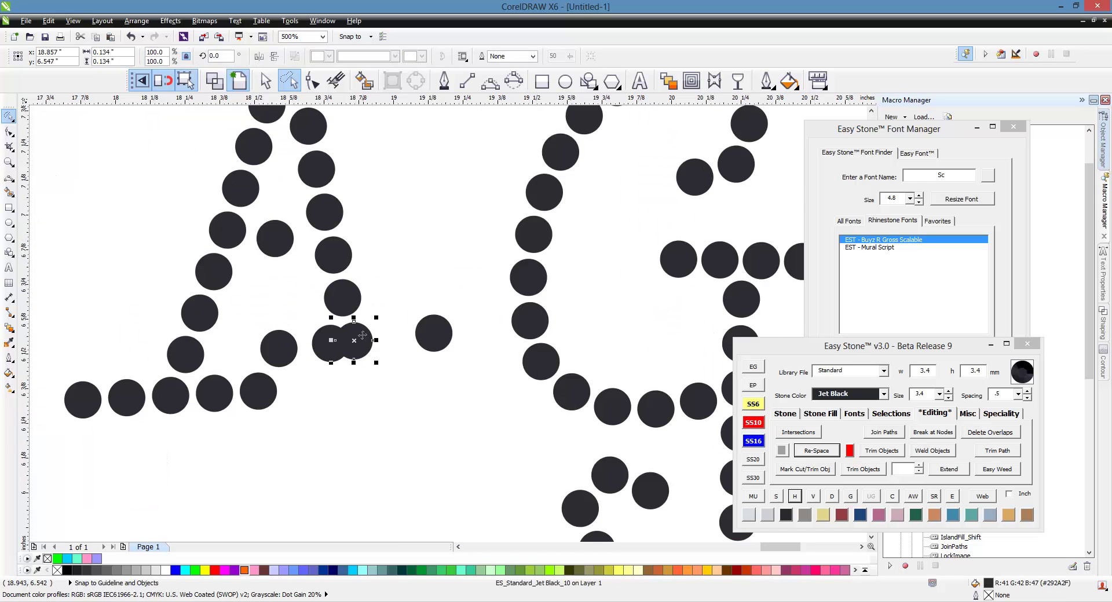
pyautogui.scroll(-1, 356, 365)
pyautogui.scroll(2, 353, 306)
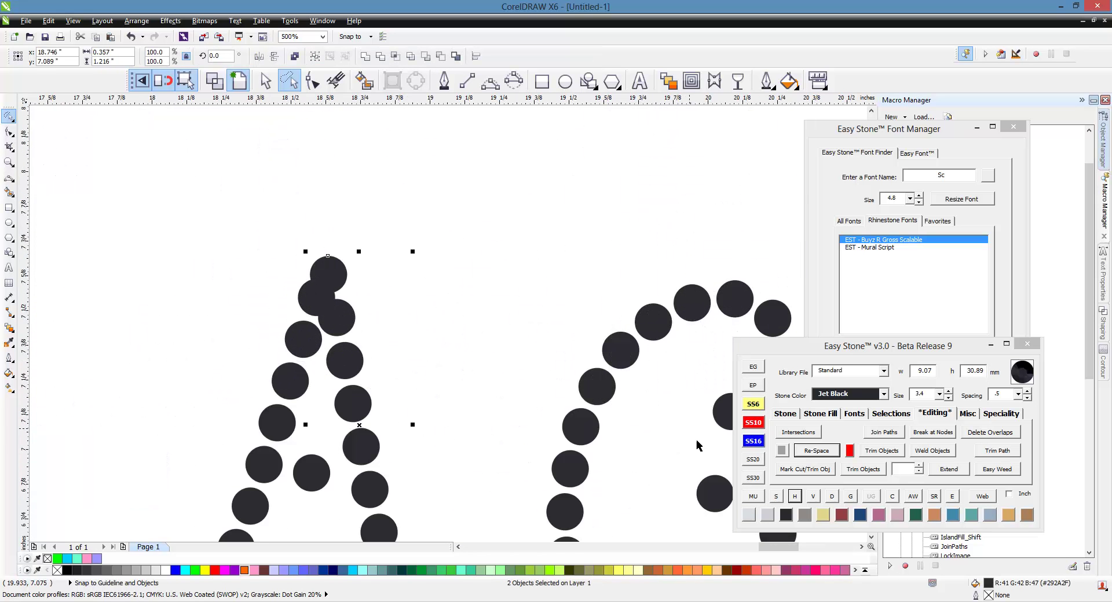
pyautogui.click(800, 495)
pyautogui.scroll(-1, 370, 248)
pyautogui.click(795, 497)
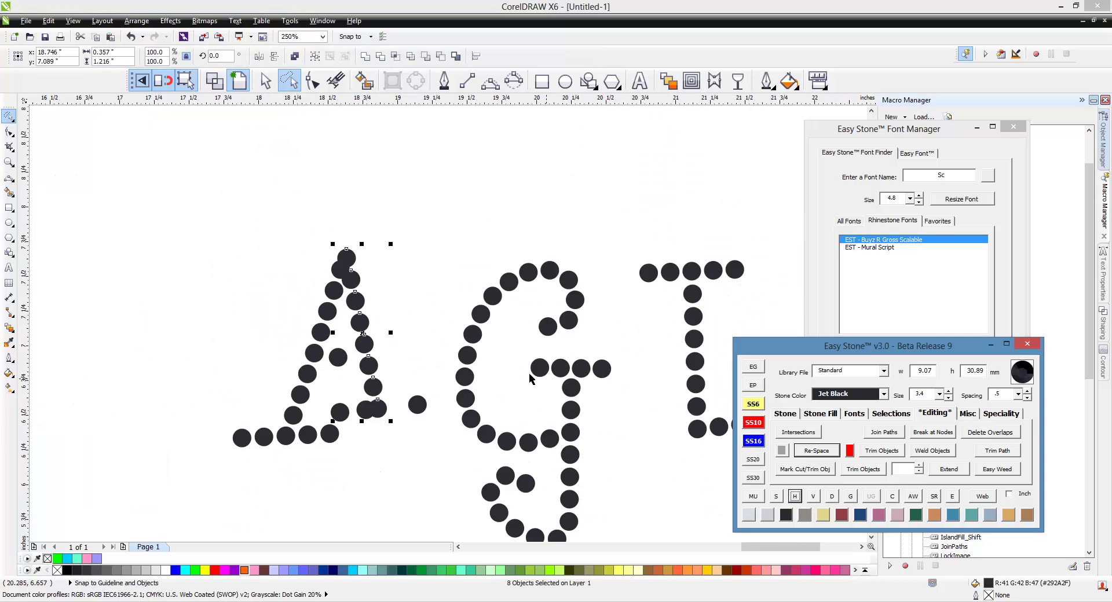
pyautogui.click(419, 307)
# Delete the extra apex stone and evenly re-space the A's left-stroke stones.
pyautogui.scroll(1, 334, 268)
pyautogui.click(334, 268)
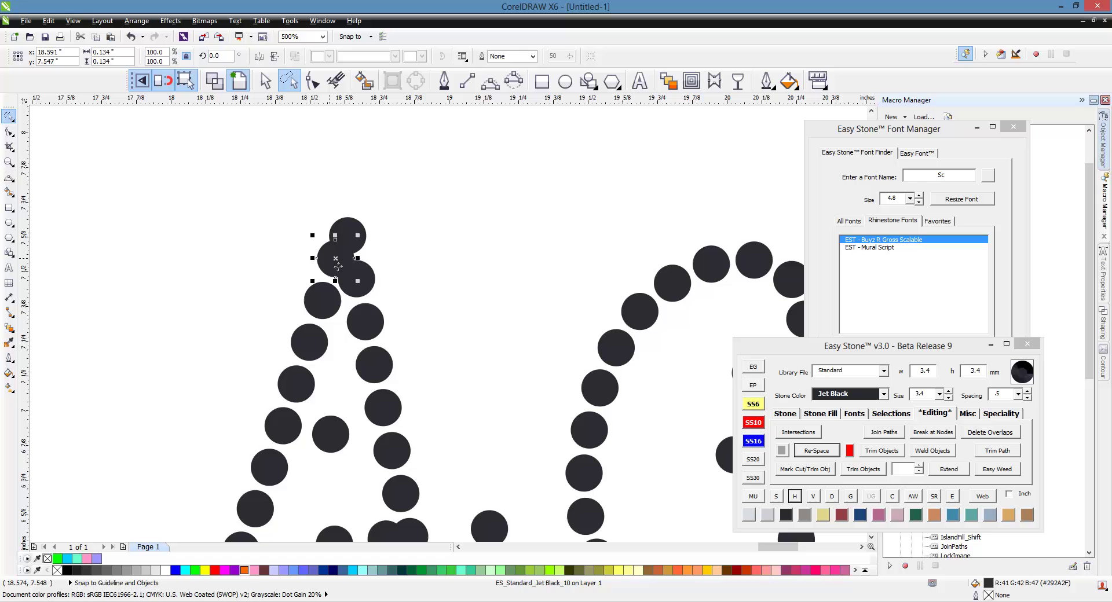
pyautogui.press('Delete')
pyautogui.click(347, 232)
pyautogui.scroll(-2, 347, 231)
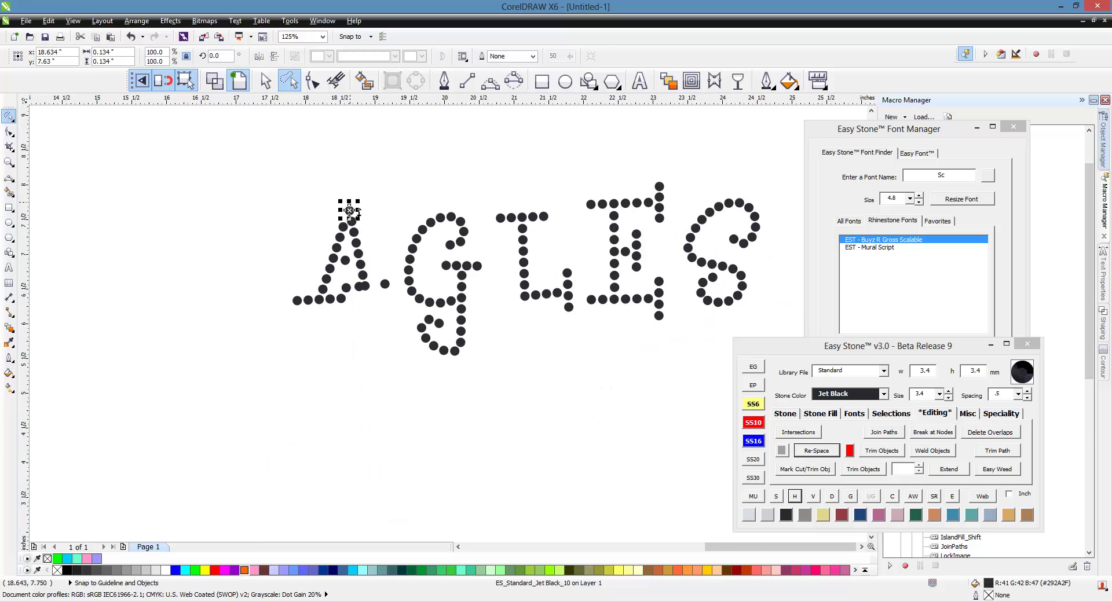
pyautogui.scroll(1, 326, 189)
pyautogui.keyDown('shift'); pyautogui.click(306, 338); pyautogui.keyUp('shift')
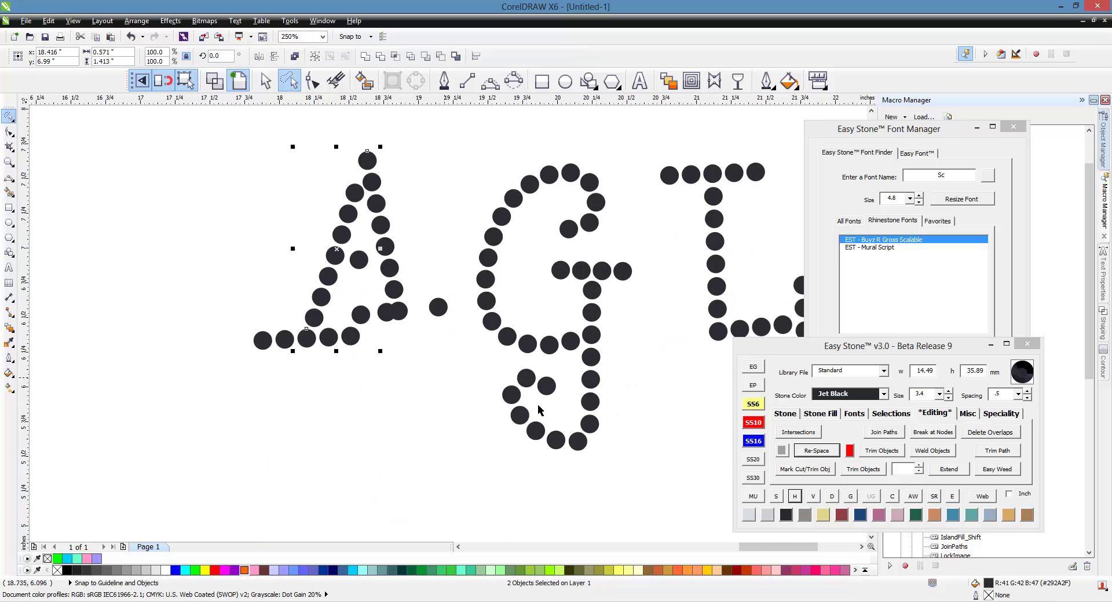
pyautogui.click(795, 499)
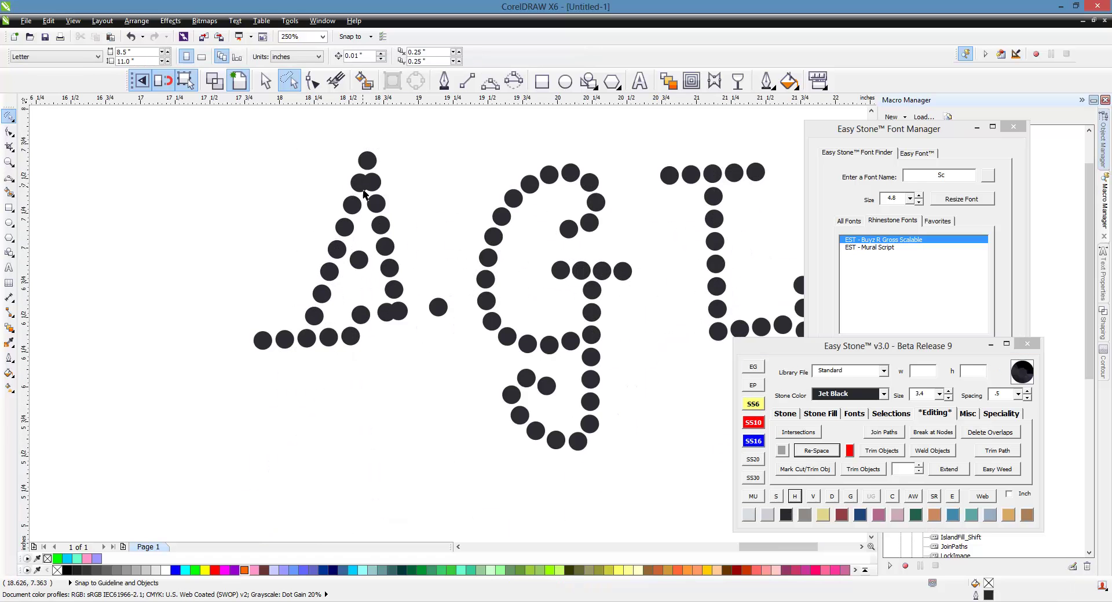
# Remove the overlapping stones below the apex and shift neighbouring stones to close the gaps.
pyautogui.click(360, 175)
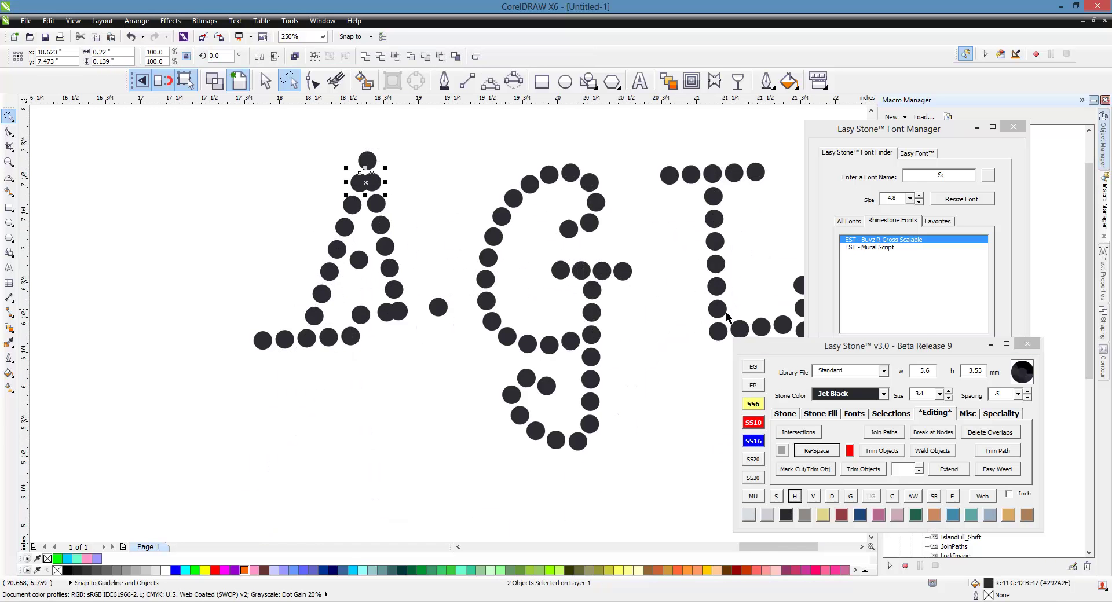
pyautogui.click(989, 434)
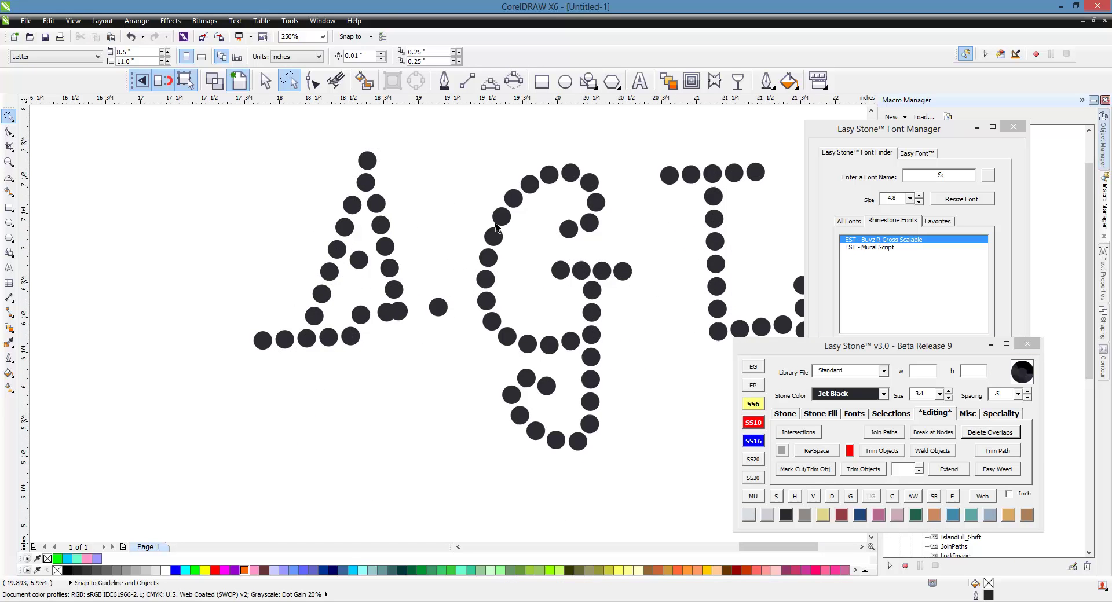
pyautogui.scroll(4, 377, 290)
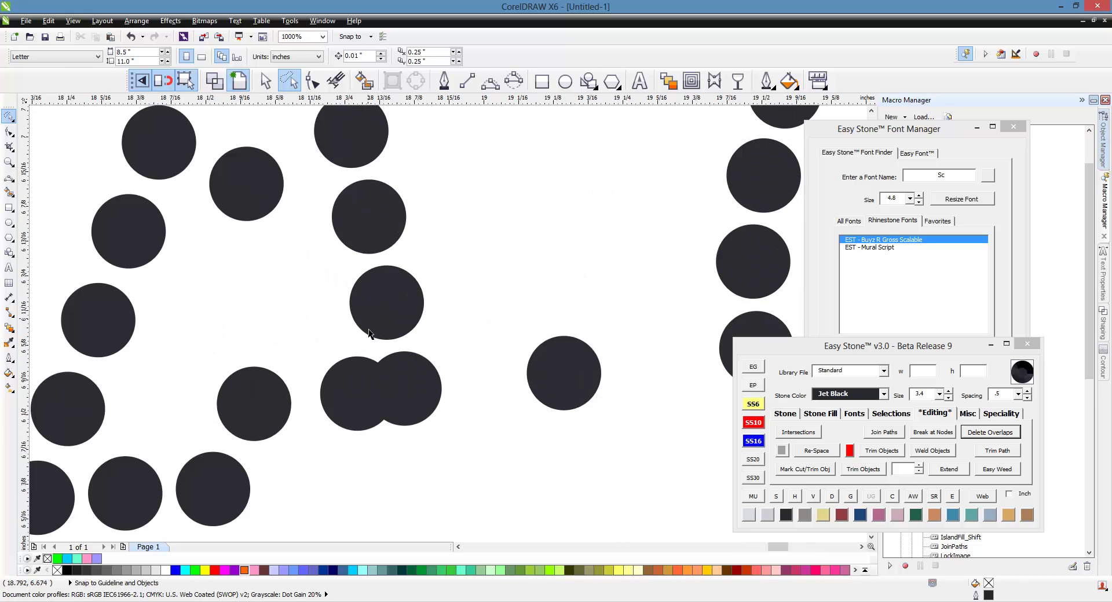
pyautogui.moveTo(390, 393); pyautogui.dragTo(353, 399)
pyautogui.click(270, 410)
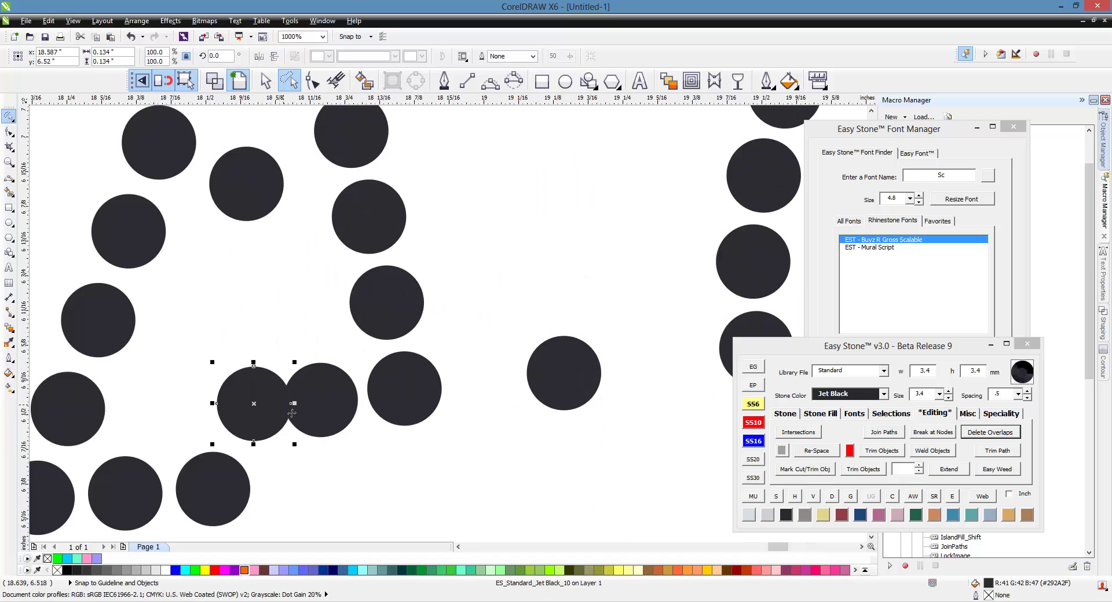
pyautogui.press('Delete')
pyautogui.moveTo(576, 389)
pyautogui.mouseDown()
pyautogui.moveTo(498, 386)
pyautogui.moveTo(583, 380)
pyautogui.moveTo(576, 369)
pyautogui.mouseUp()
pyautogui.scroll(-1, 546, 333)
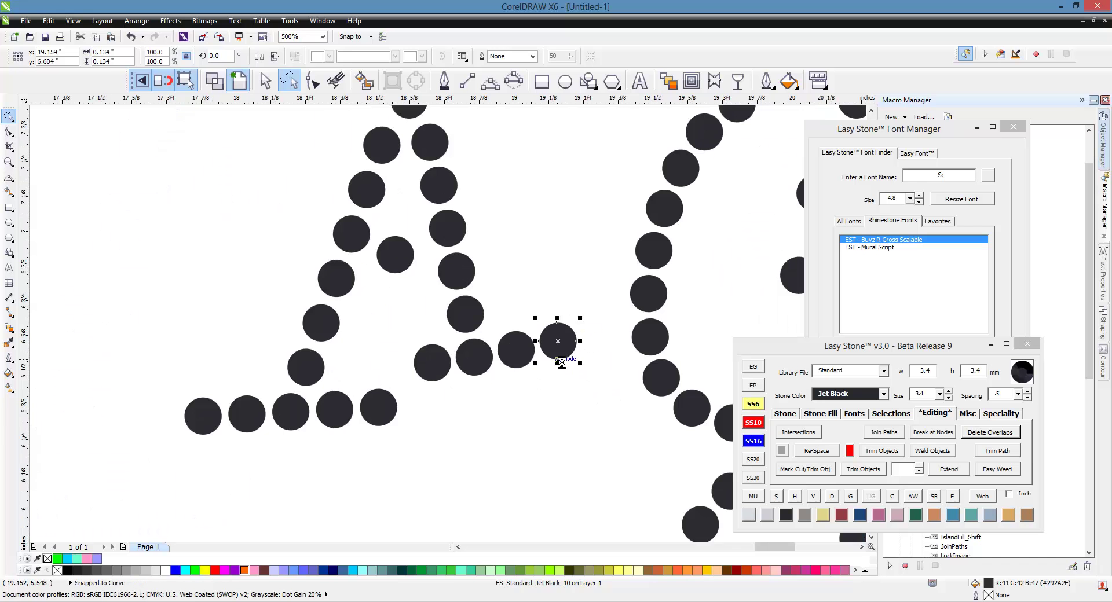
pyautogui.press('Delete')
# Delete the leftmost bottom stone and shift the remaining four bottom-row stones left to even spacing.
pyautogui.scroll(1, 288, 411)
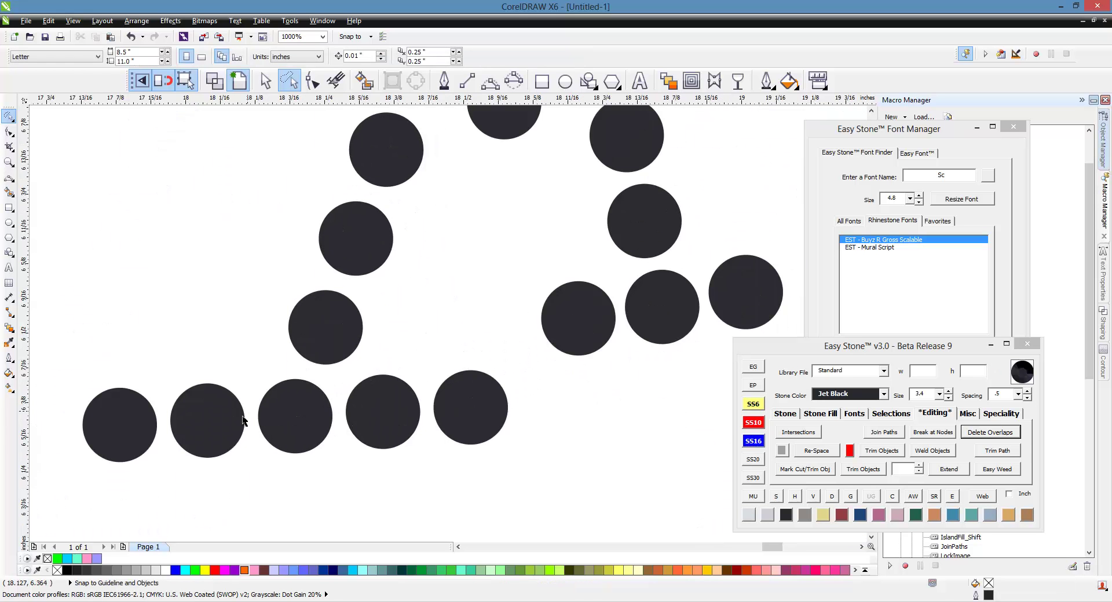
pyautogui.click(135, 429)
pyautogui.press('Delete')
pyautogui.moveTo(118, 473)
pyautogui.mouseDown()
pyautogui.moveTo(189, 480)
pyautogui.moveTo(565, 373)
pyautogui.moveTo(573, 347)
pyautogui.mouseUp()
pyautogui.moveTo(78, 504)
pyautogui.mouseDown()
pyautogui.moveTo(572, 472)
pyautogui.moveTo(251, 348)
pyautogui.moveTo(104, 387)
pyautogui.mouseUp()
pyautogui.scroll(1, 305, 395)
pyautogui.moveTo(407, 417); pyautogui.dragTo(418, 420)
pyautogui.scroll(-2, 442, 372)
pyautogui.scroll(2, 463, 386)
pyautogui.scroll(-3, 463, 386)
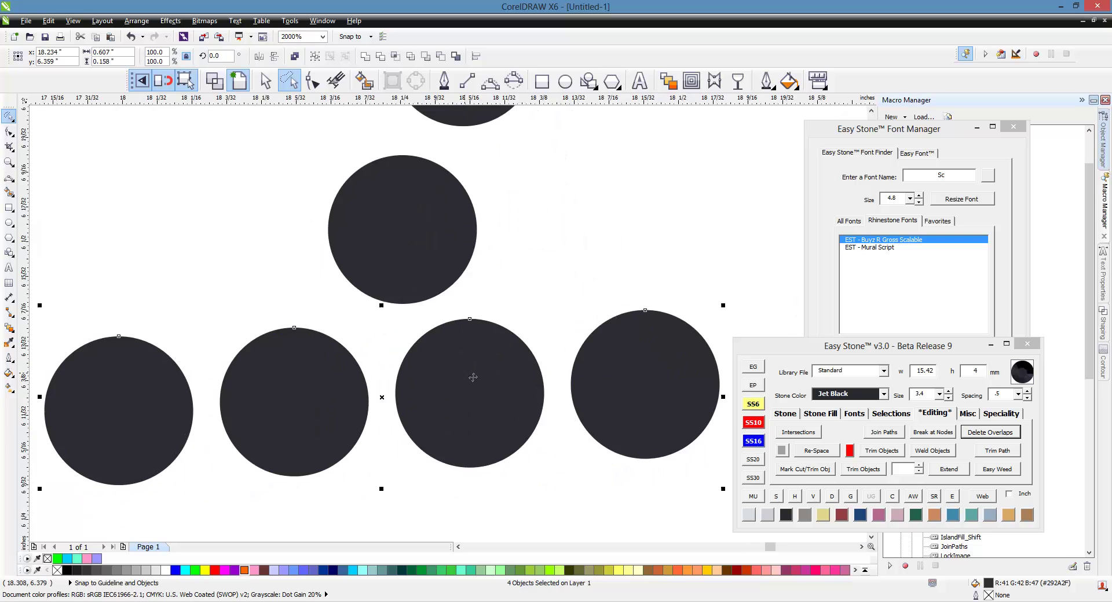
pyautogui.click(260, 325)
pyautogui.scroll(-1, 275, 331)
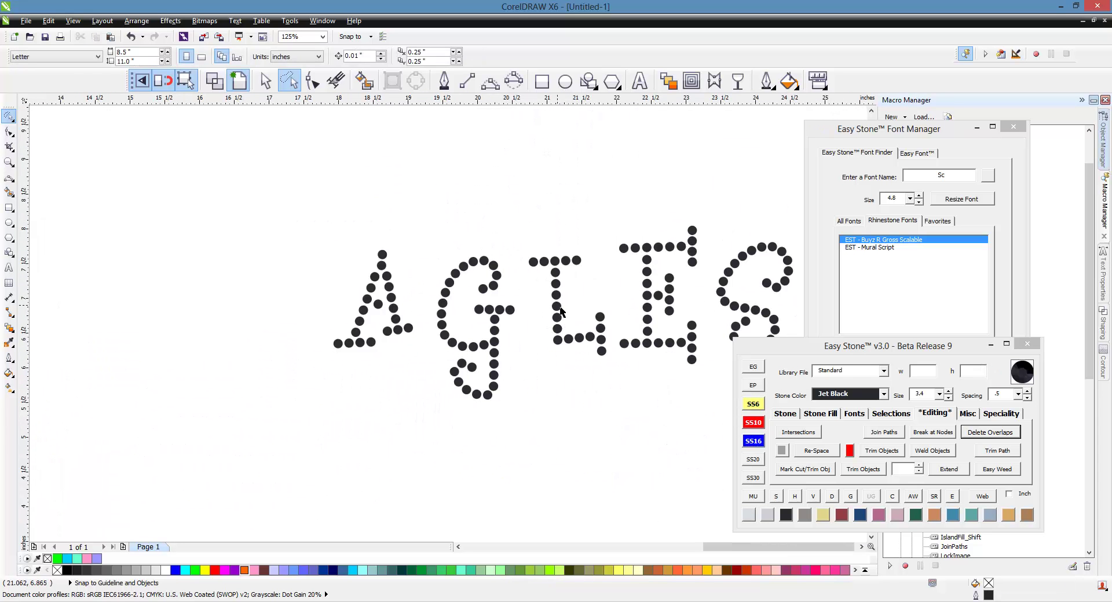
# Move the rhinestone E to the front of the word.
pyautogui.click(265, 81)
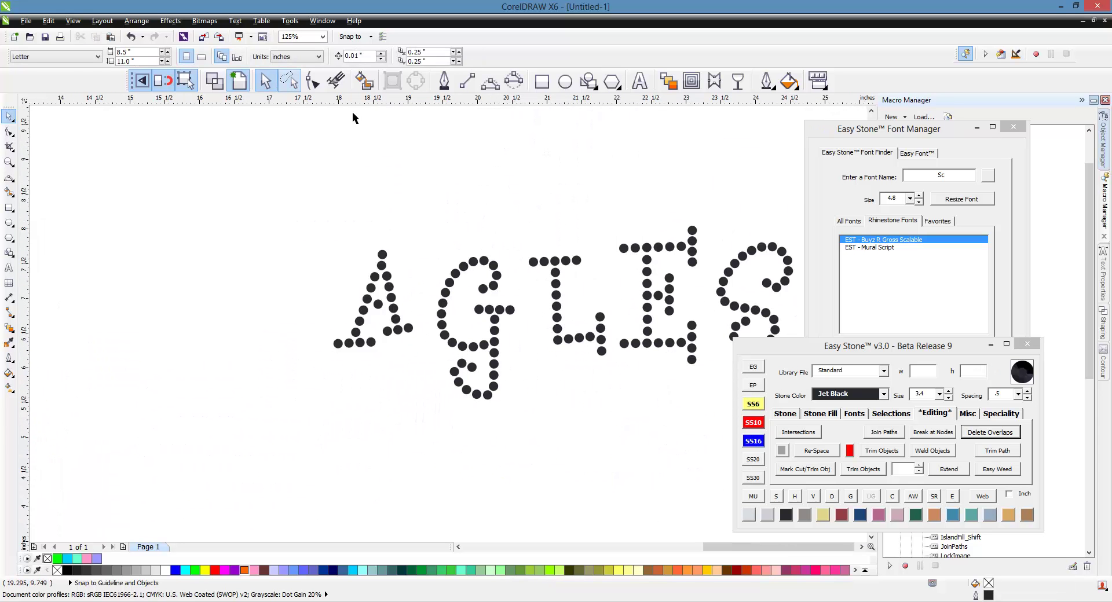
pyautogui.moveTo(608, 189); pyautogui.dragTo(704, 378)
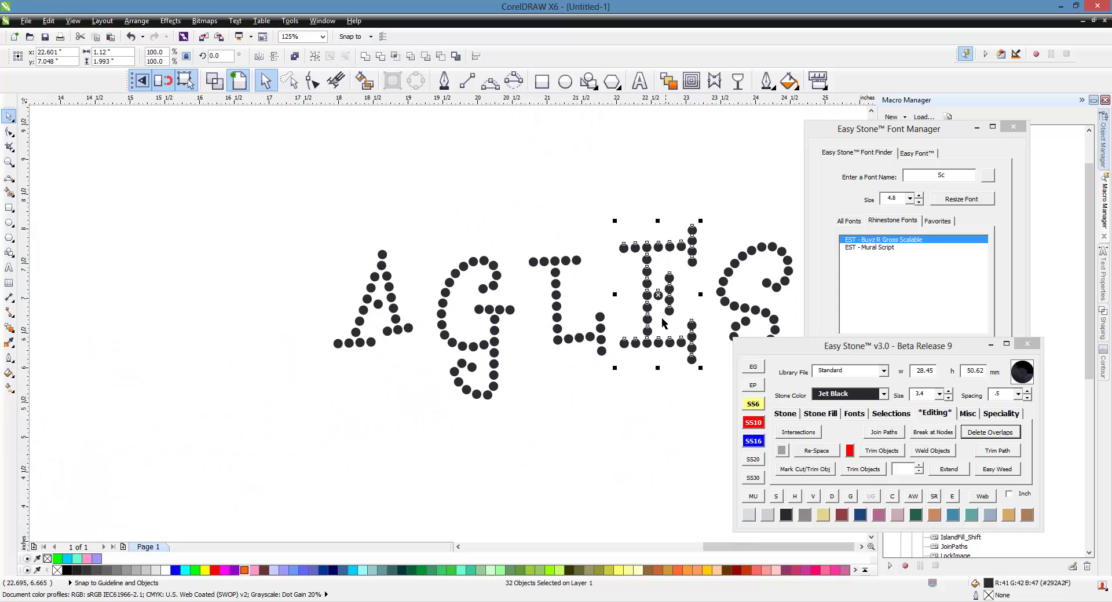
pyautogui.moveTo(653, 304); pyautogui.dragTo(270, 342)
pyautogui.click(162, 387)
# Marquee-select all 168 stones of EAGLES and delete them.
pyautogui.scroll(-2, 174, 371)
pyautogui.scroll(2, 331, 348)
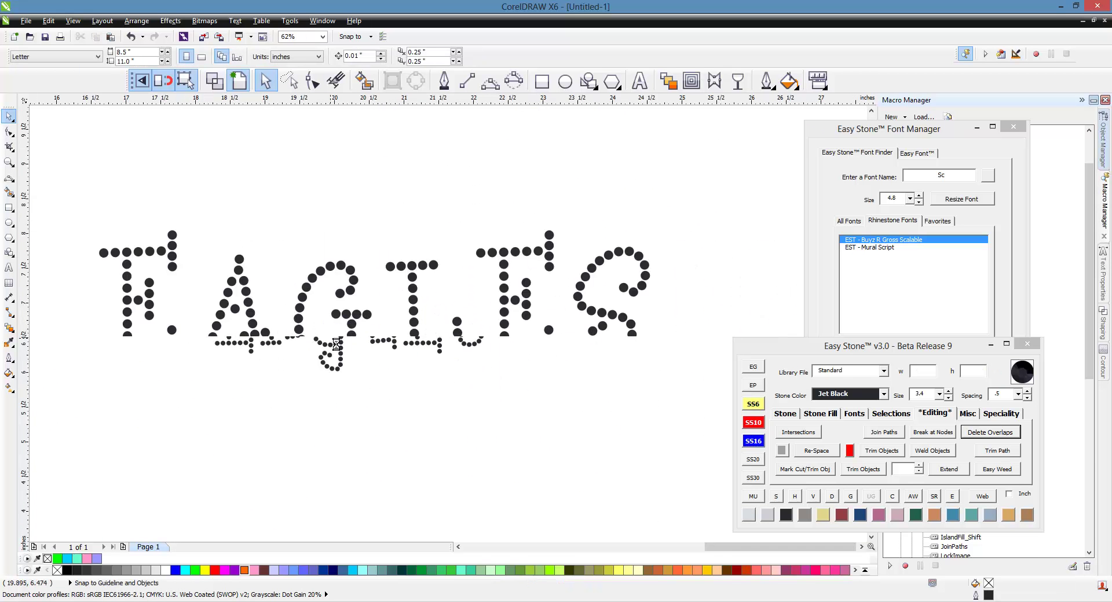
pyautogui.moveTo(88, 203); pyautogui.dragTo(709, 428)
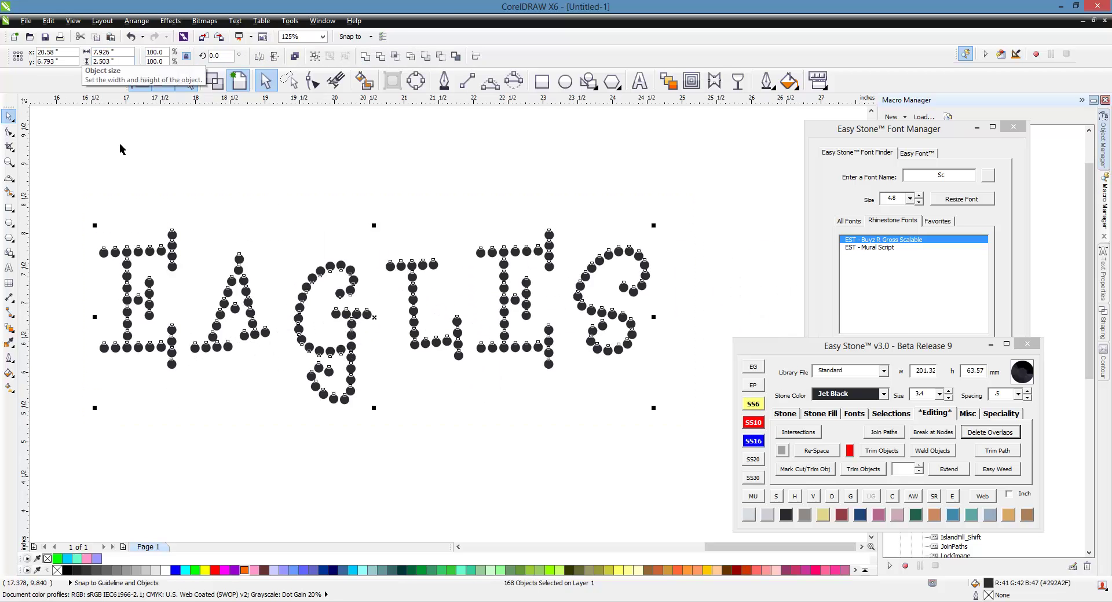
pyautogui.click(330, 191)
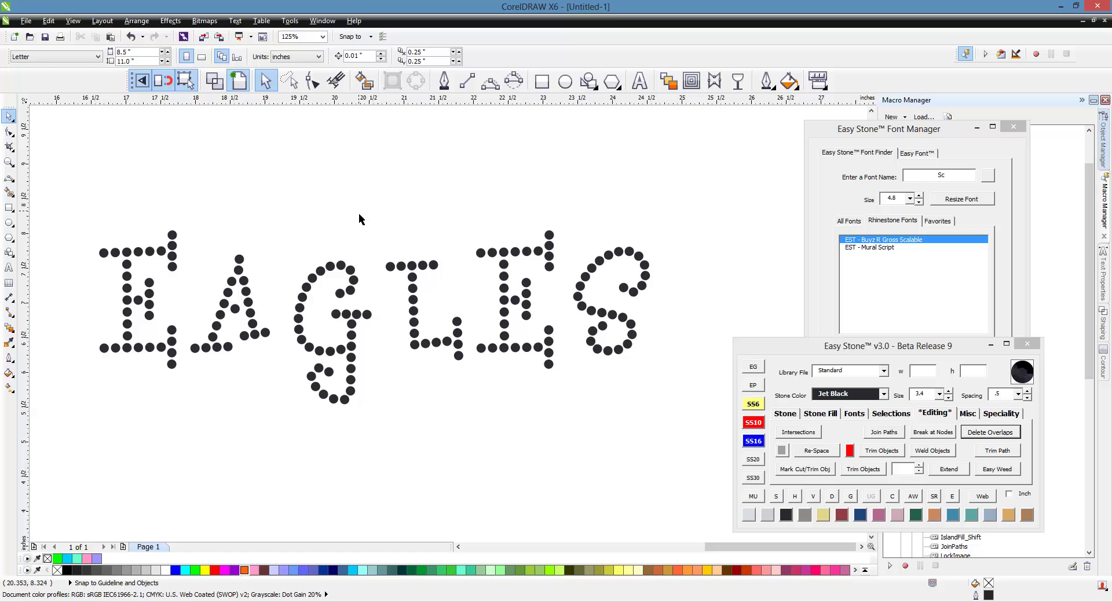
pyautogui.scroll(-2, 434, 223)
pyautogui.moveTo(648, 188); pyautogui.dragTo(177, 363)
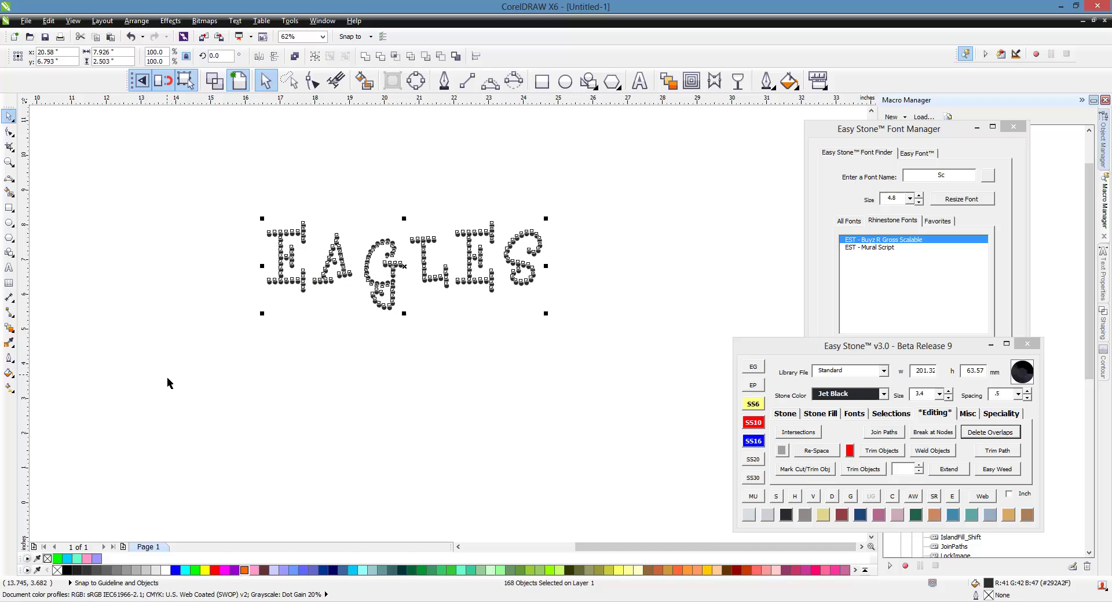
pyautogui.press('Delete')
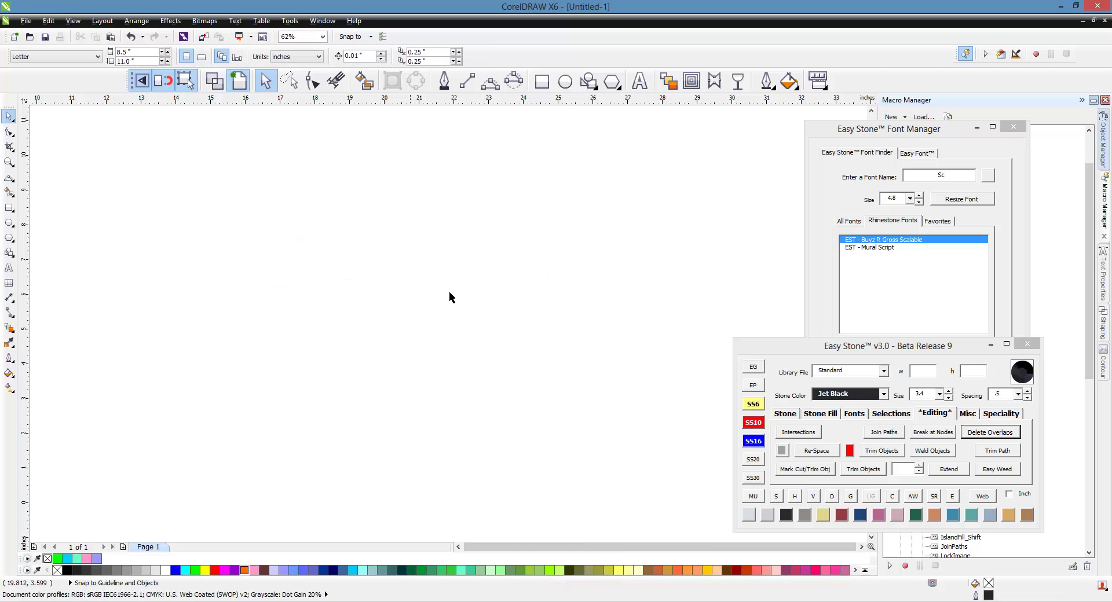
# Type a letter P in EST - Buyz R Gross Scalable at 3 inches tall.
pyautogui.click(639, 81)
pyautogui.click(543, 186)
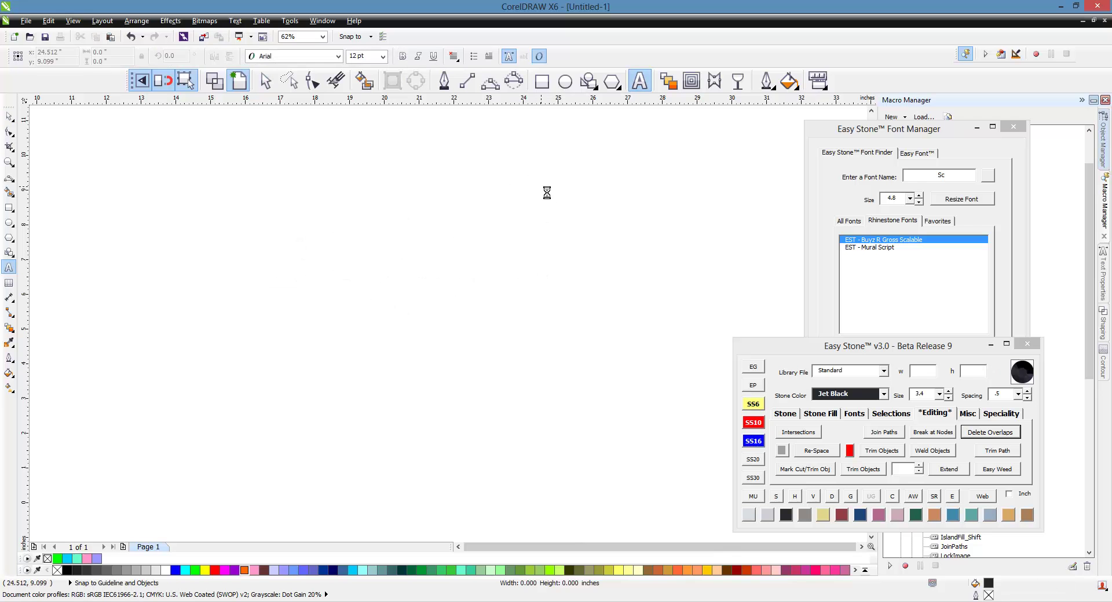
pyautogui.write('P')
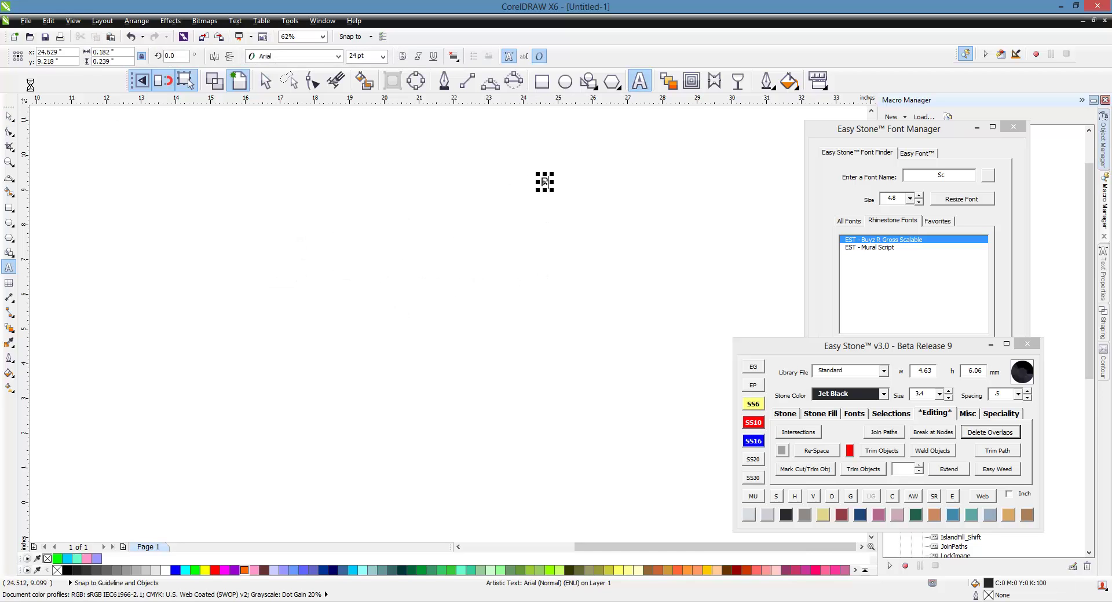
pyautogui.click(871, 242)
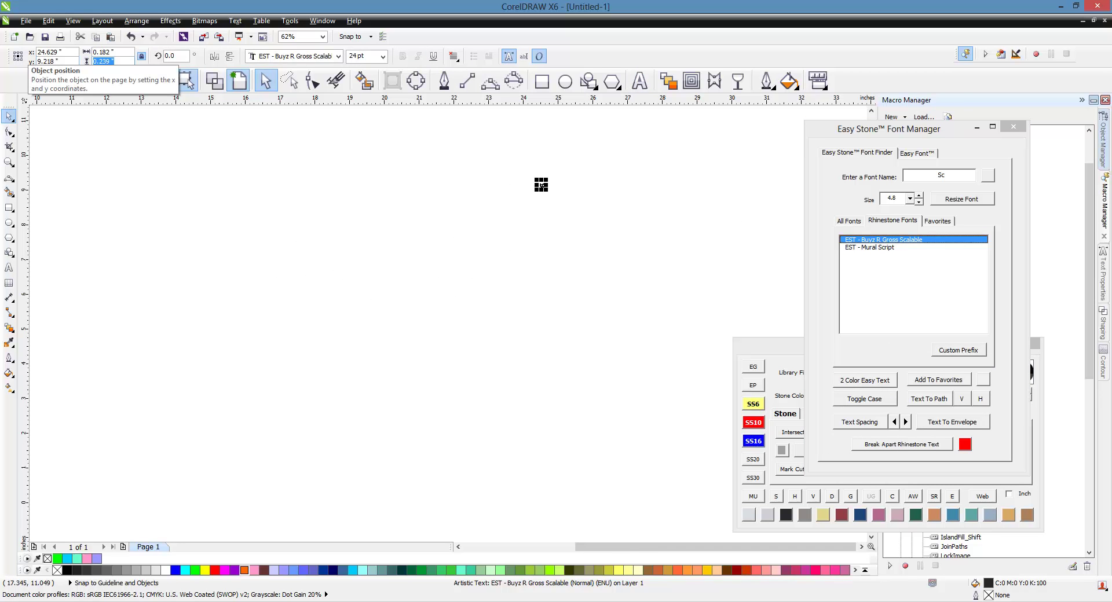
pyautogui.write('3')
pyautogui.press('Return')
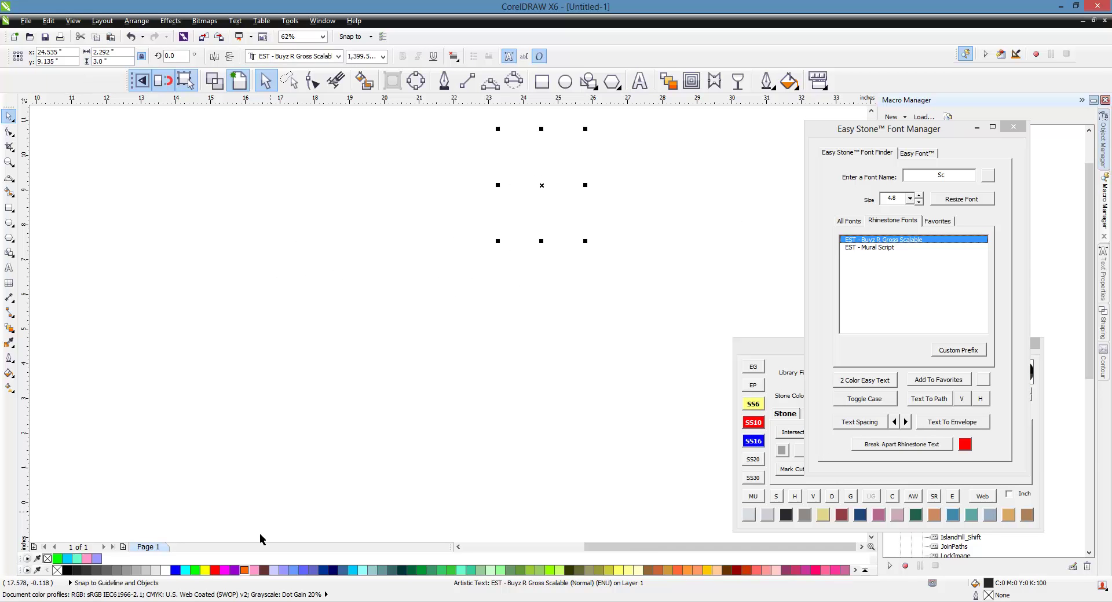
pyautogui.click(492, 256)
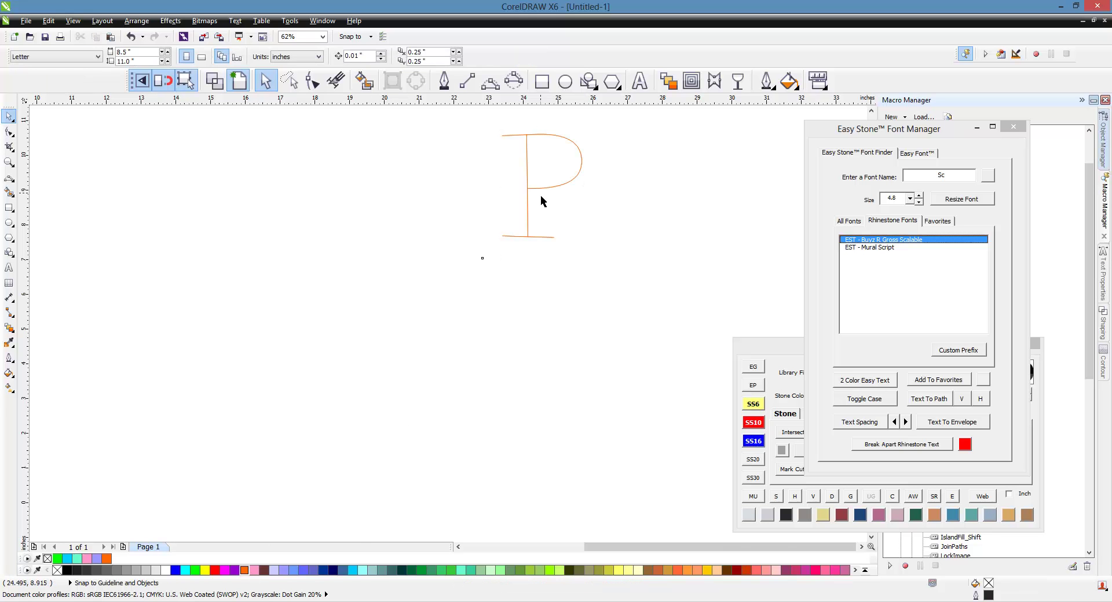
# Move the P left and drop a copy of it to the right.
pyautogui.moveTo(534, 196); pyautogui.dragTo(374, 322)
pyautogui.rightClick(374, 323)
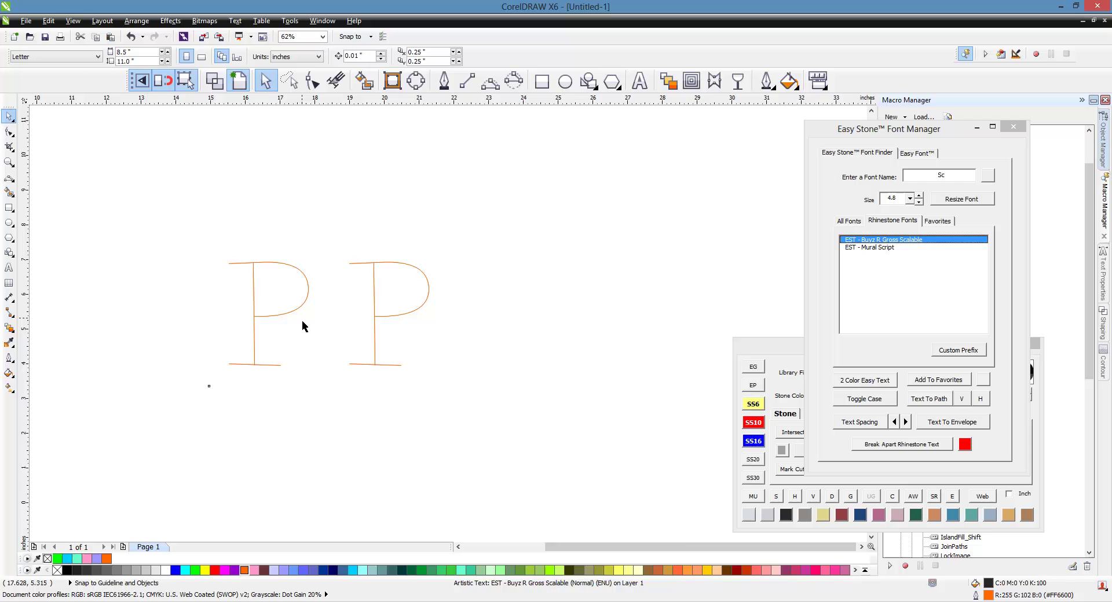
pyautogui.scroll(2, 227, 313)
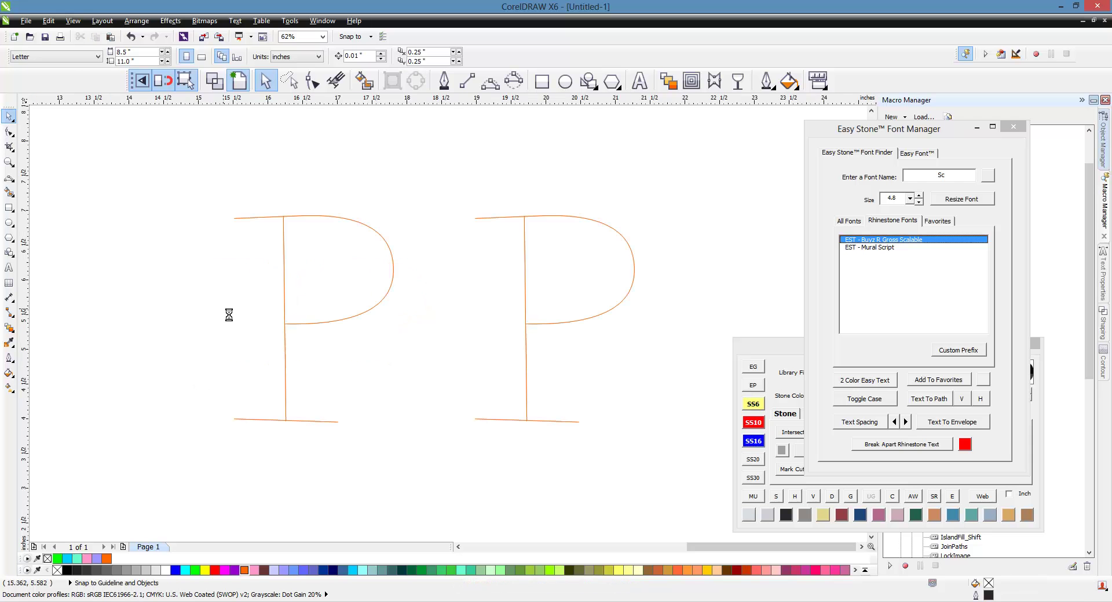
pyautogui.click(288, 330)
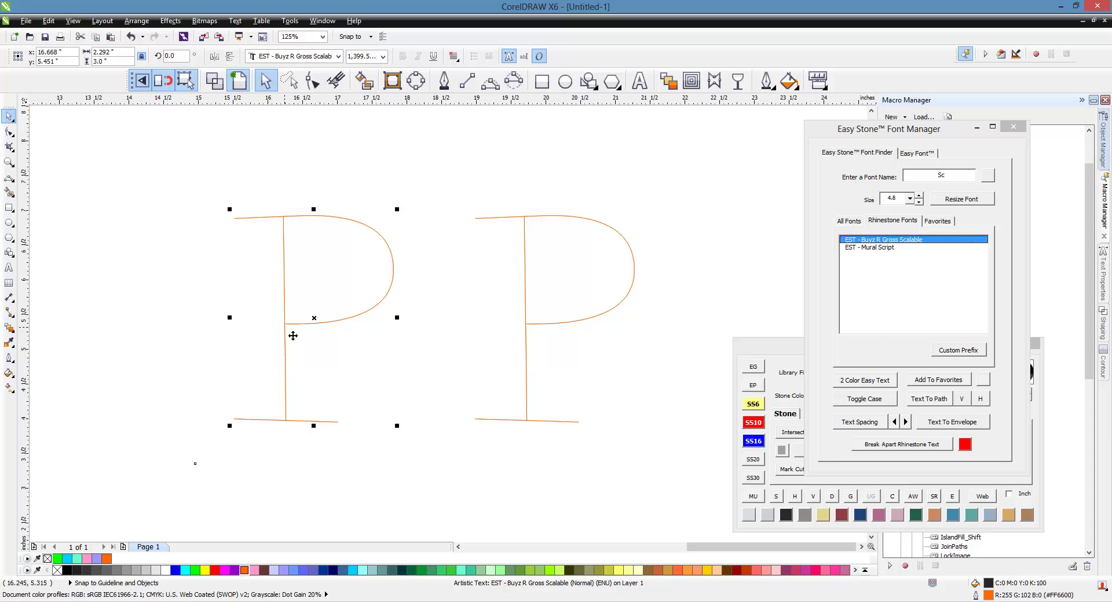
# Select the left P with all its parts, switching between the Easy Stone and Font Manager windows.
pyautogui.click(782, 355)
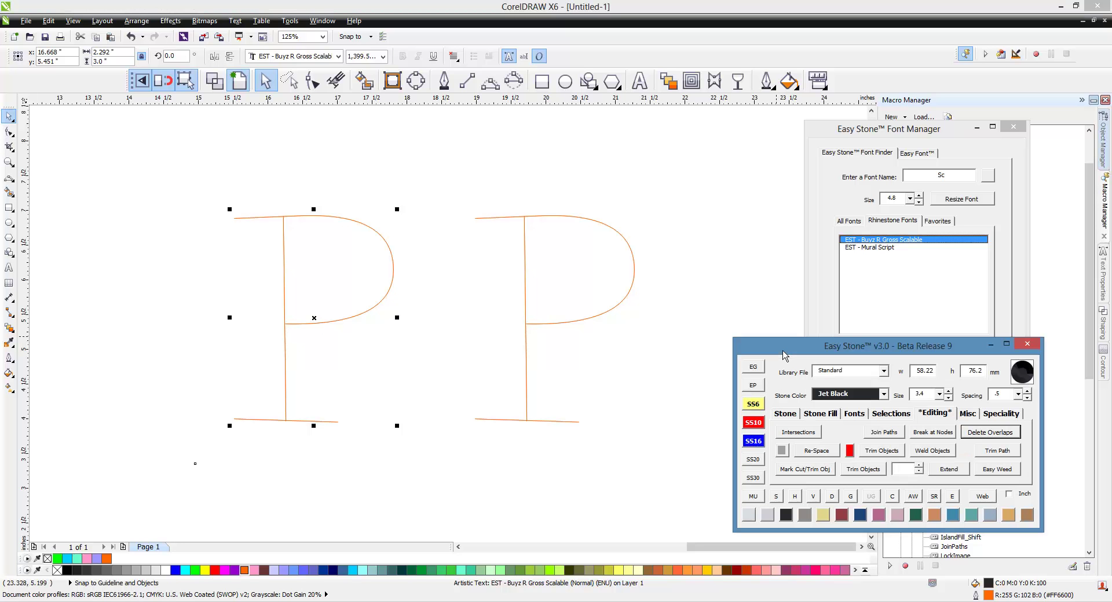
pyautogui.click(864, 146)
pyautogui.moveTo(695, 146); pyautogui.dragTo(183, 467)
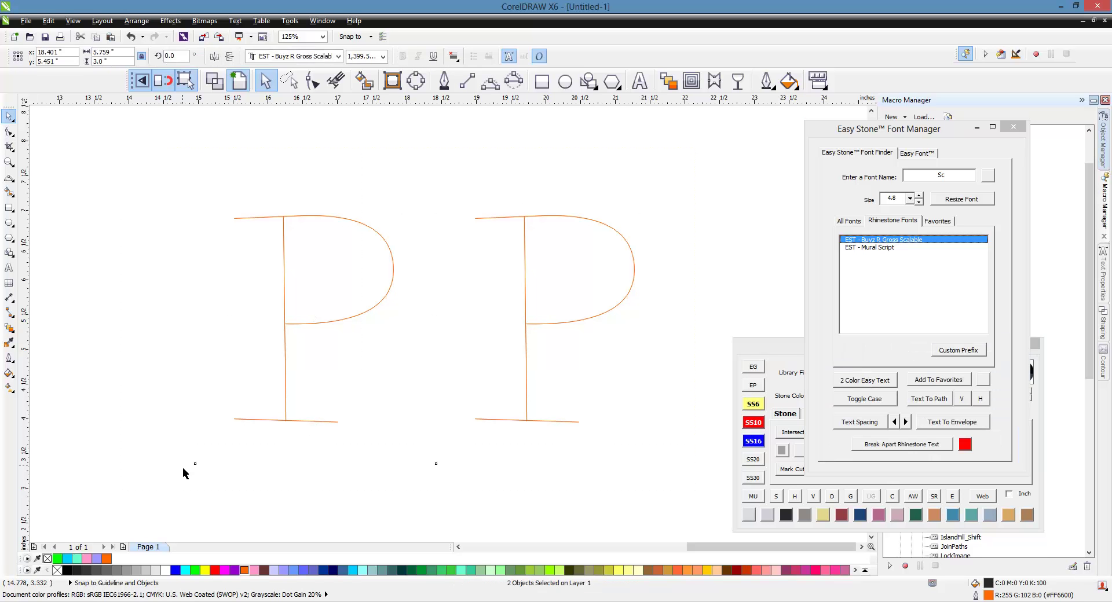
pyautogui.click(285, 223)
pyautogui.click(966, 447)
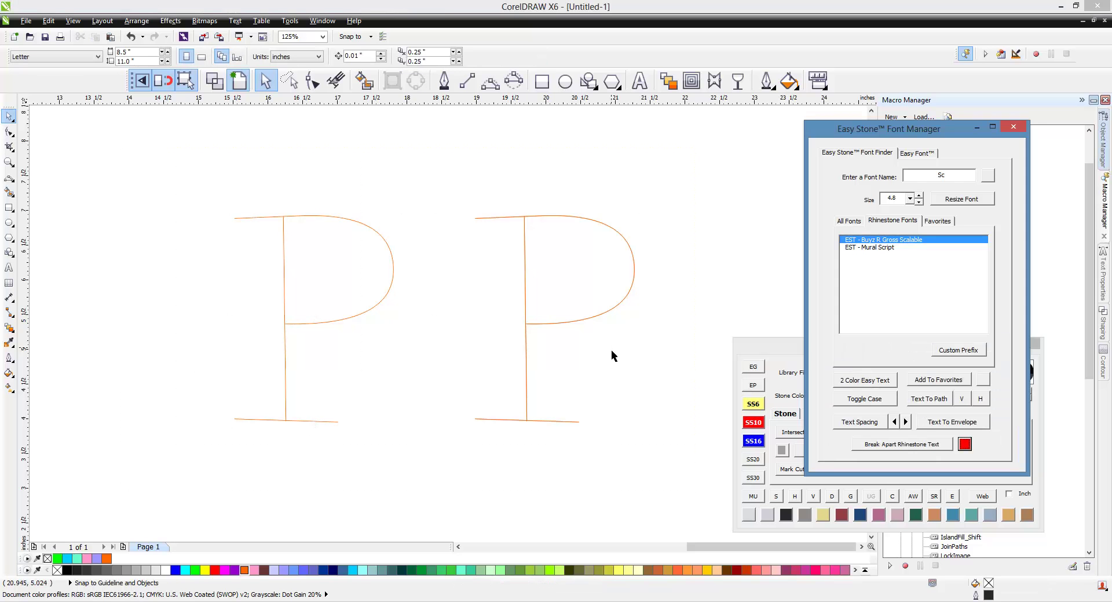
pyautogui.click(532, 325)
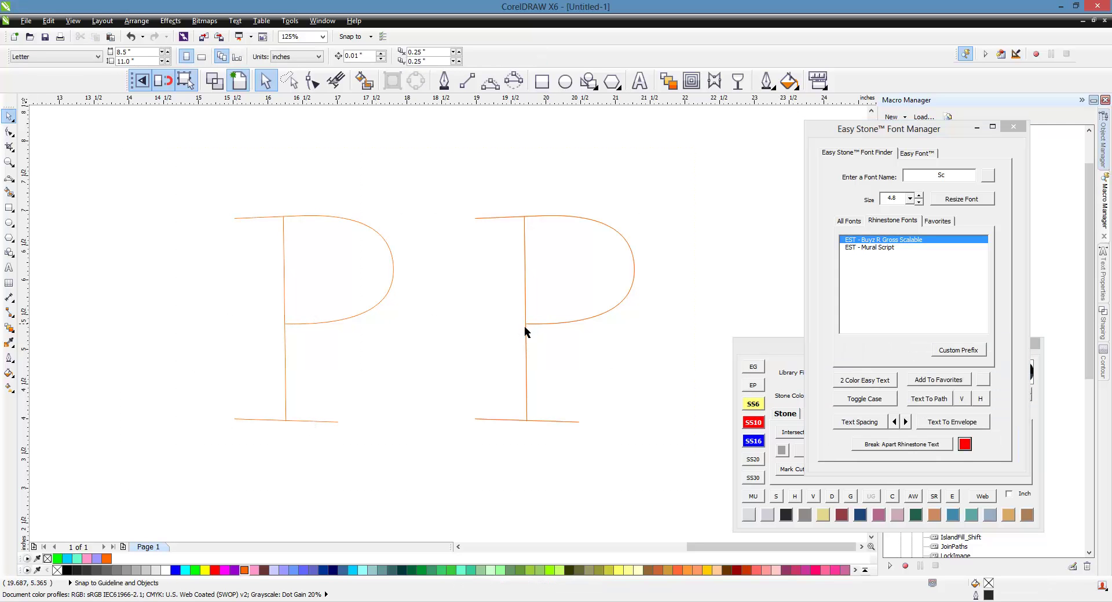
pyautogui.click(532, 327)
pyautogui.click(965, 445)
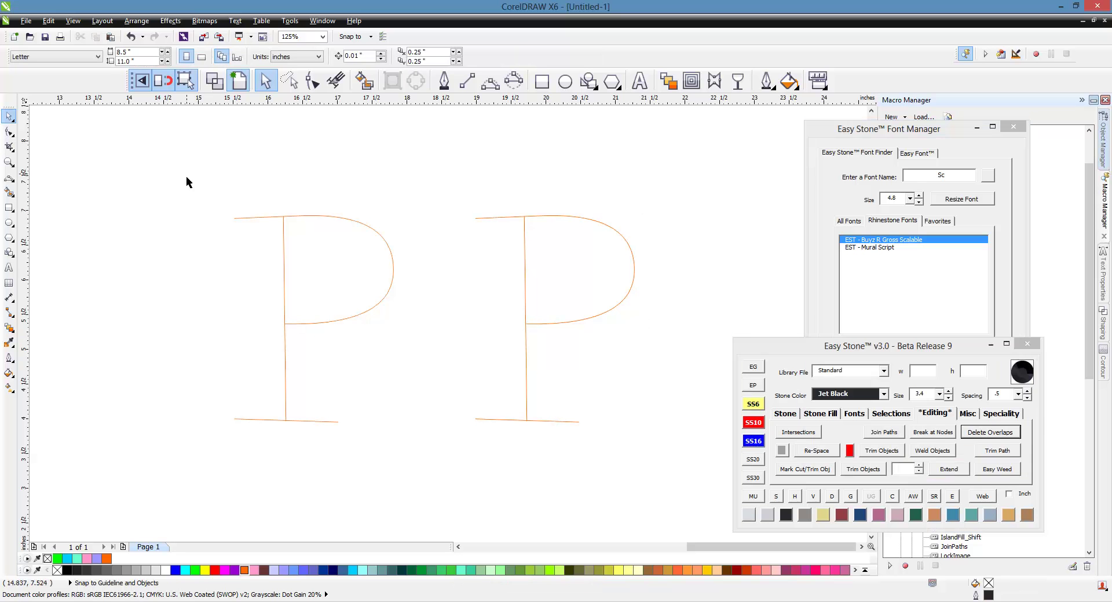
pyautogui.moveTo(186, 176); pyautogui.dragTo(461, 452)
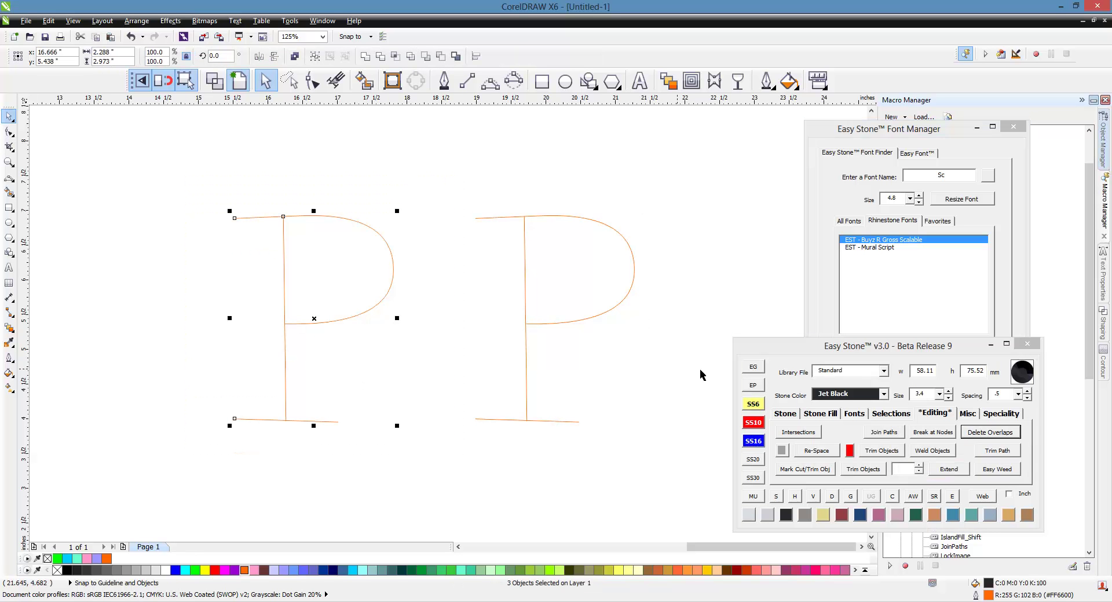
# Generate Island Fill outline paths around the left P, then select the P with them.
pyautogui.click(821, 414)
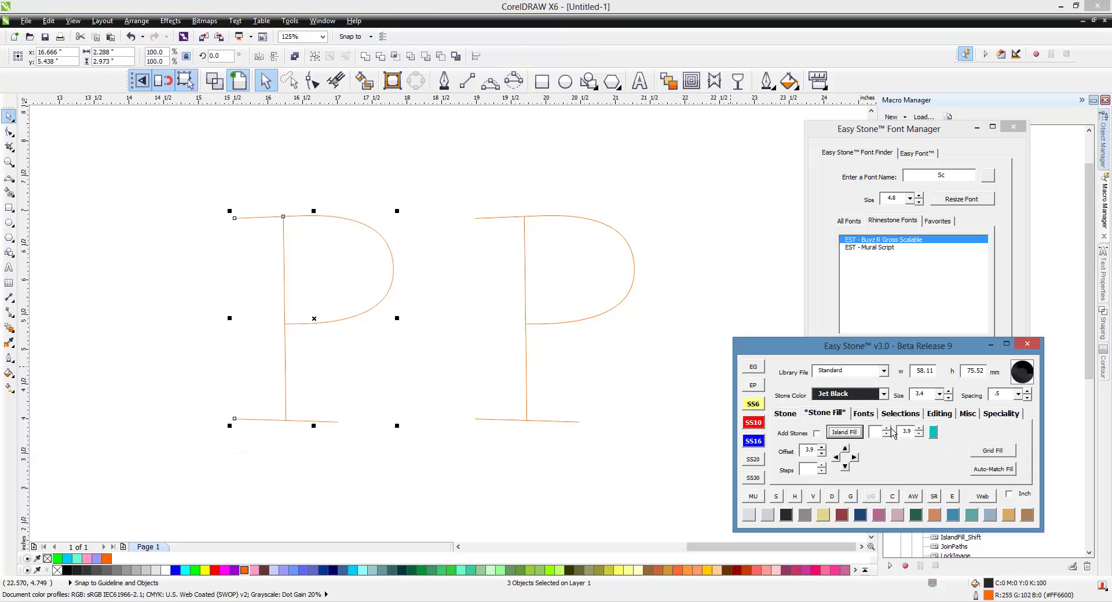
pyautogui.click(845, 434)
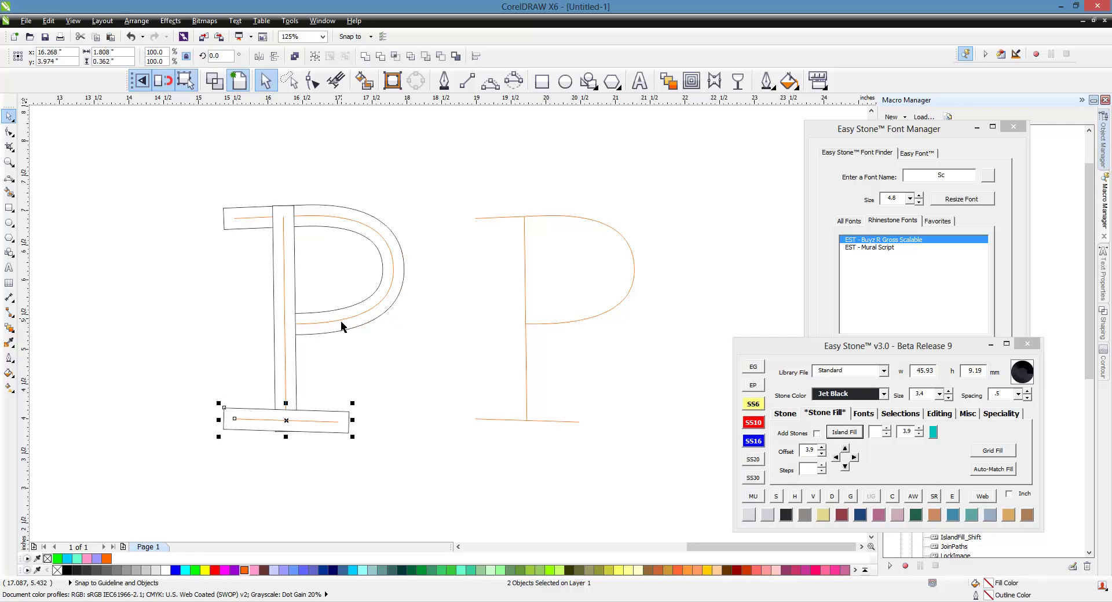
pyautogui.click(150, 266)
pyautogui.moveTo(146, 187); pyautogui.dragTo(443, 465)
# Add jet-black stones along the left P's fill paths.
pyautogui.click(789, 415)
pyautogui.click(820, 433)
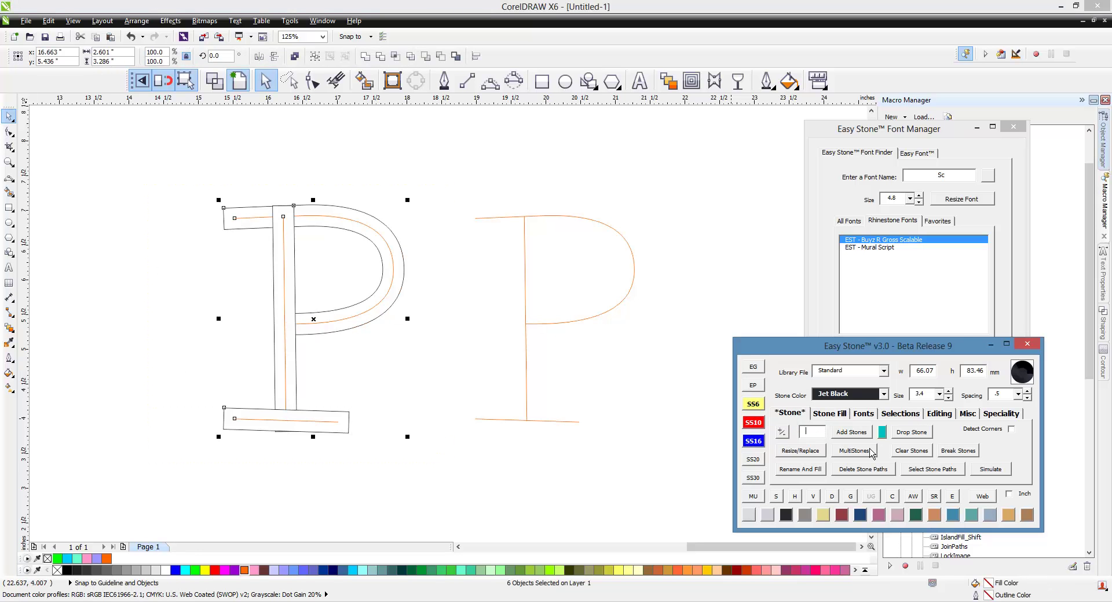
pyautogui.click(856, 433)
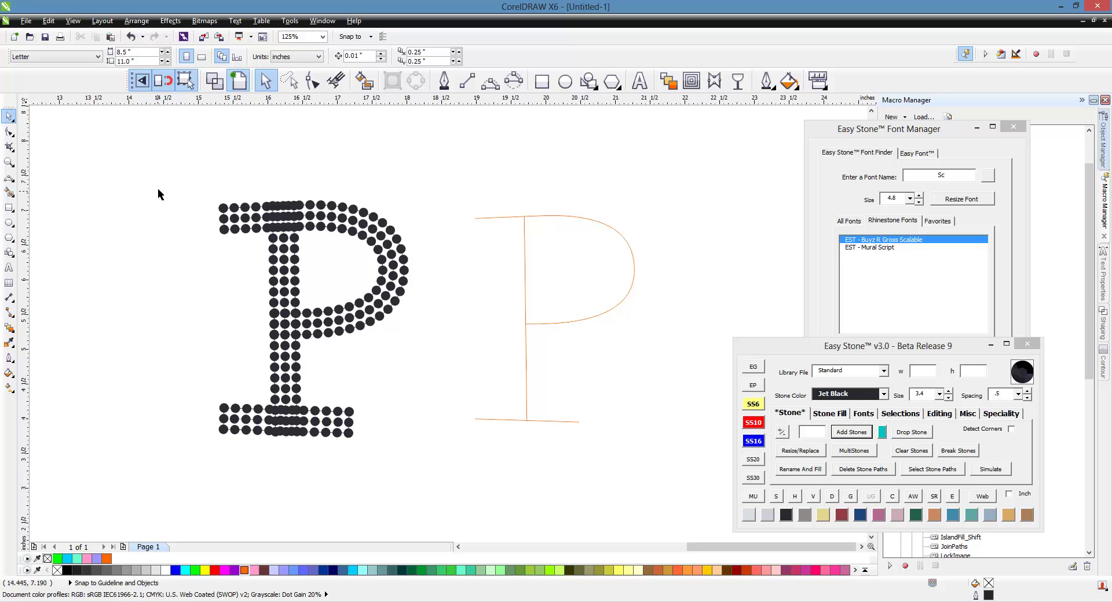
# Select all stones of the left P and clear the 36 overlapping stones.
pyautogui.moveTo(156, 174); pyautogui.dragTo(446, 478)
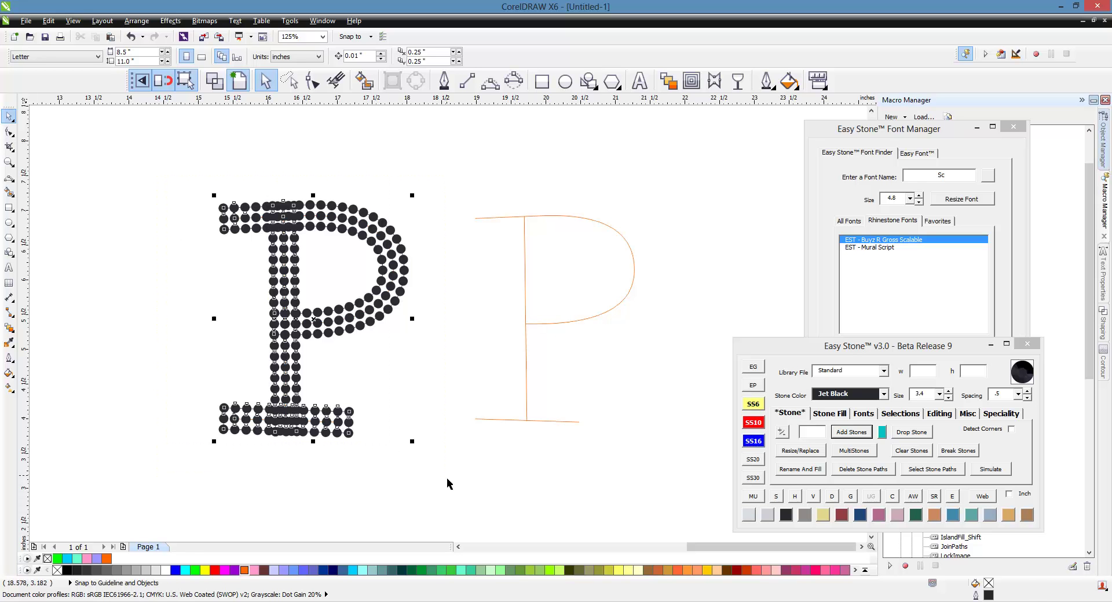
pyautogui.click(832, 497)
pyautogui.moveTo(95, 155); pyautogui.dragTo(447, 469)
pyautogui.click(893, 500)
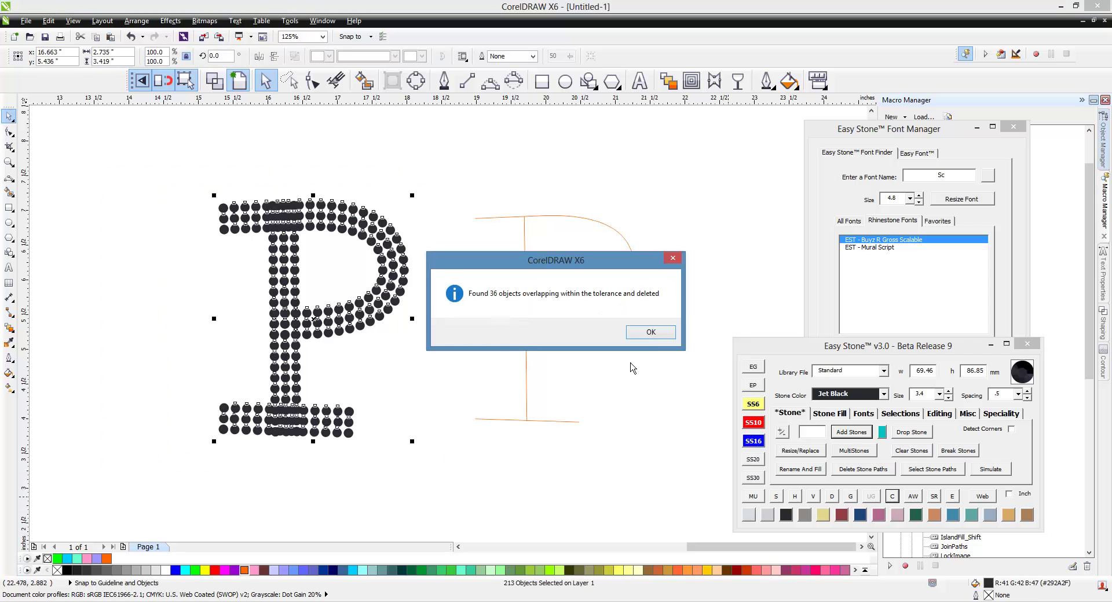
pyautogui.click(651, 333)
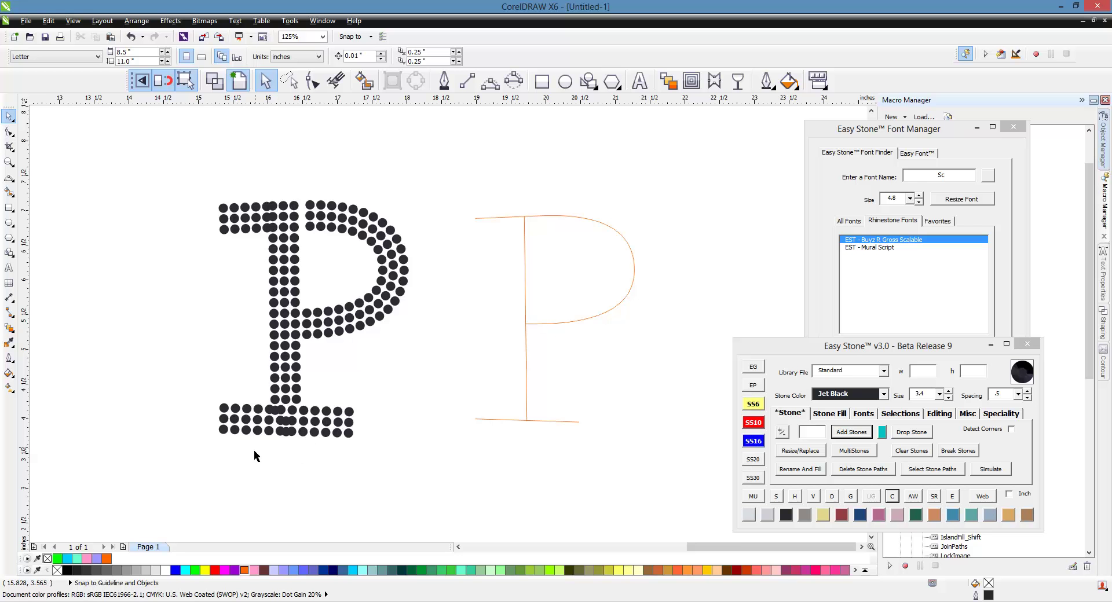
# Evenly re-space the bottom, middle and 13-stone top rows of the P's base serif.
pyautogui.scroll(2, 253, 451)
pyautogui.click(195, 411)
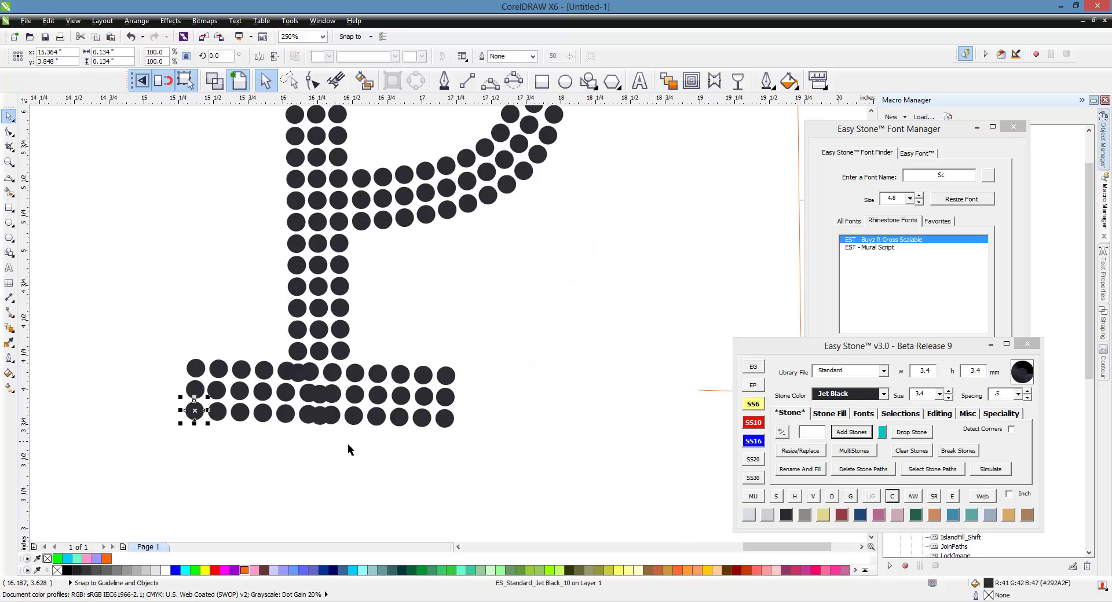
pyautogui.click(776, 496)
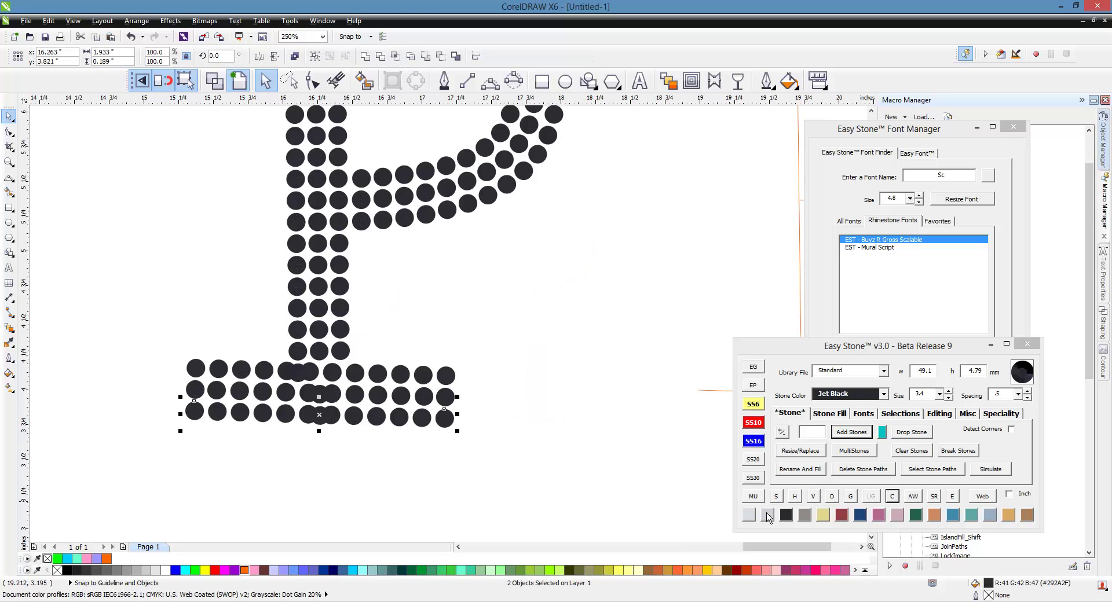
pyautogui.click(798, 499)
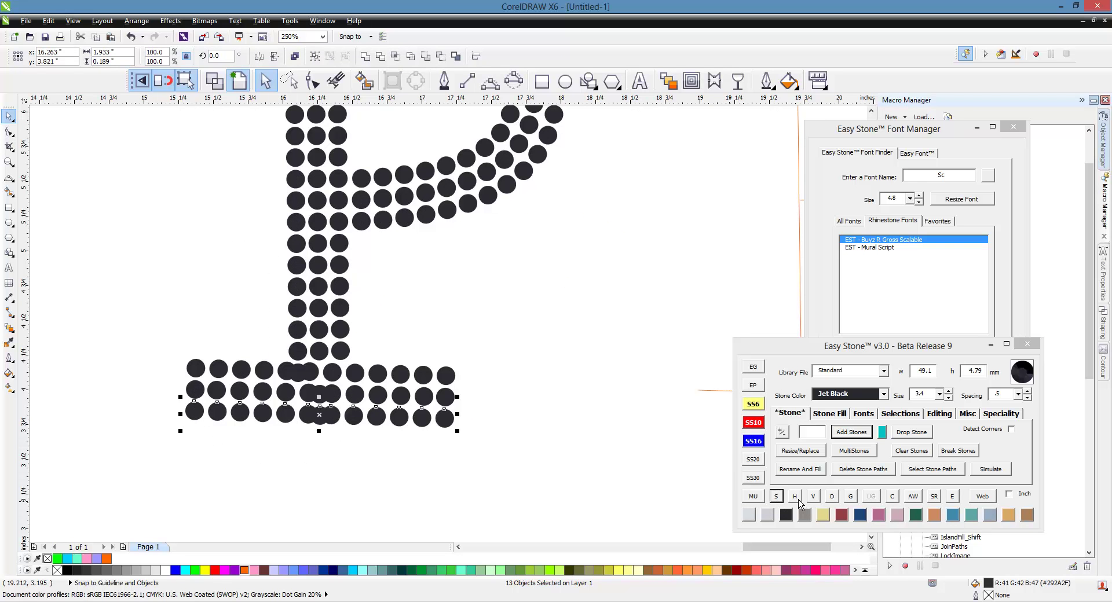
pyautogui.click(199, 389)
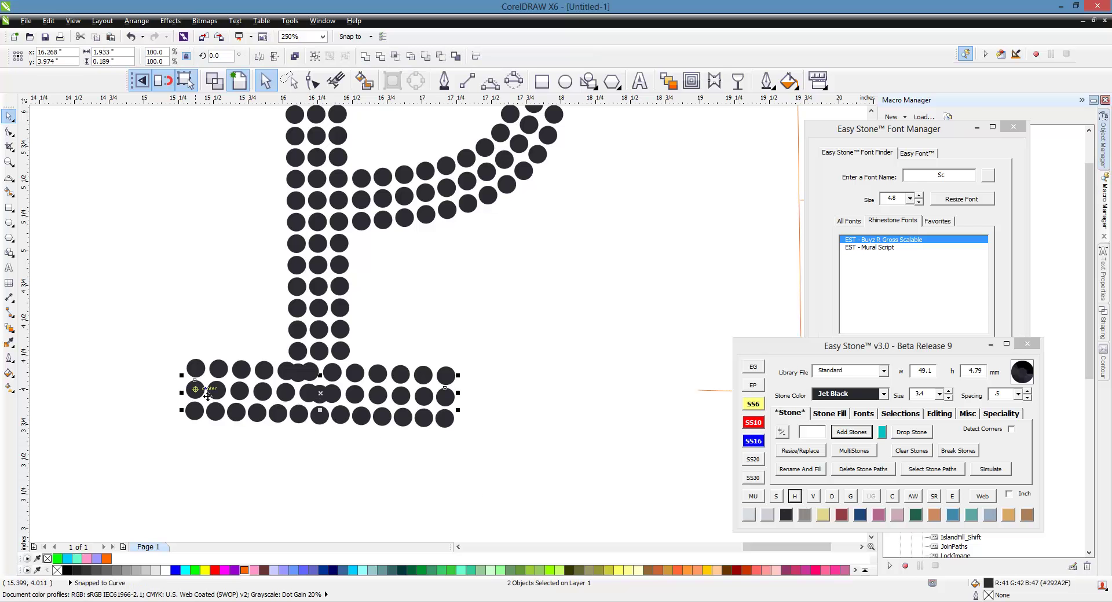
pyautogui.click(777, 499)
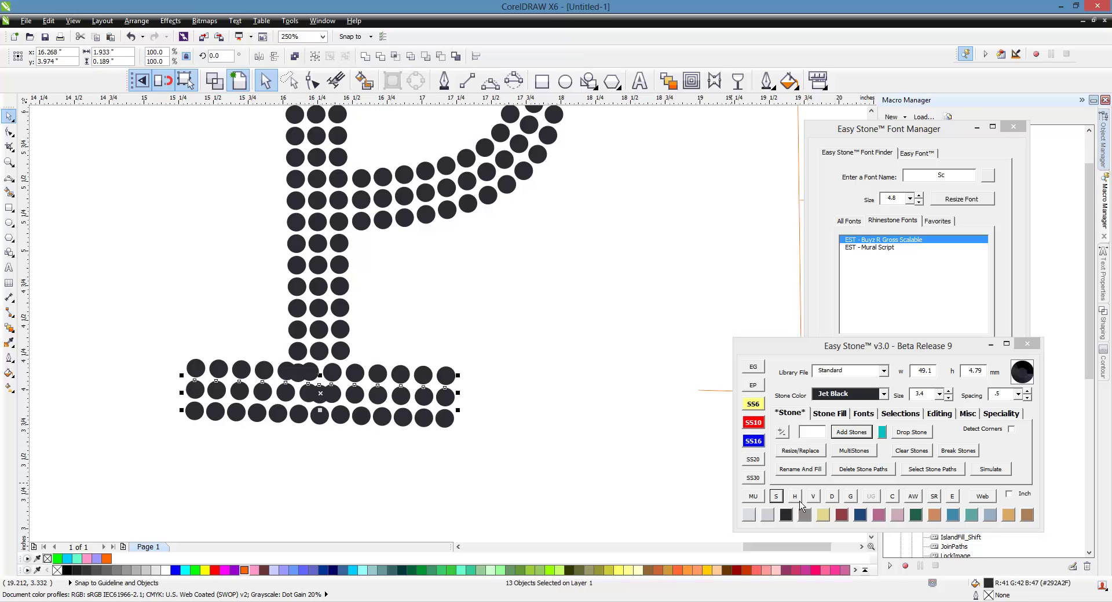
pyautogui.click(195, 371)
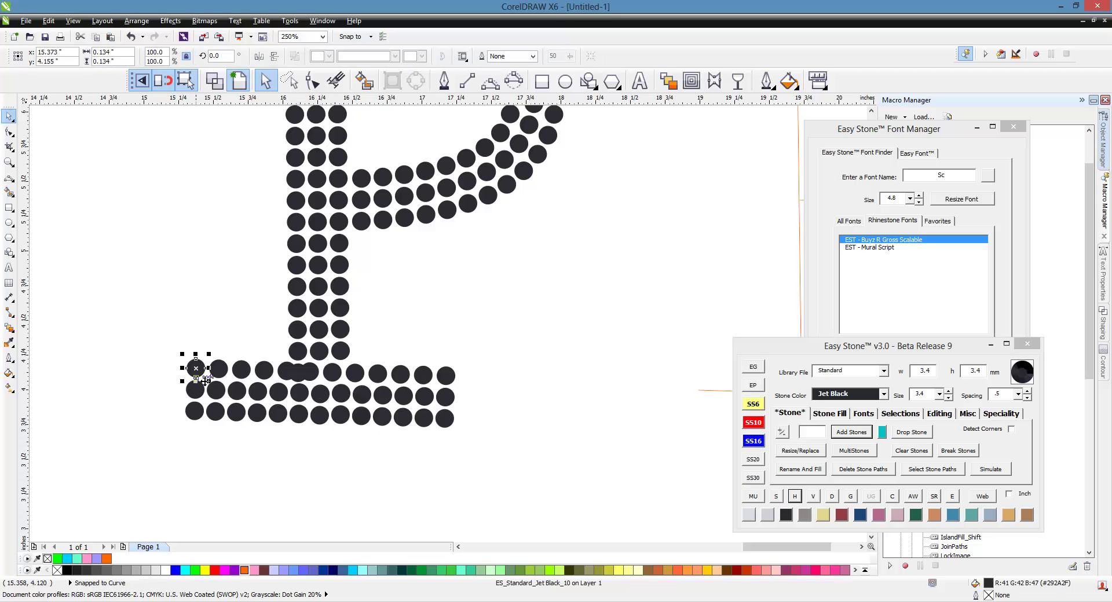
pyautogui.click(776, 497)
pyautogui.click(795, 496)
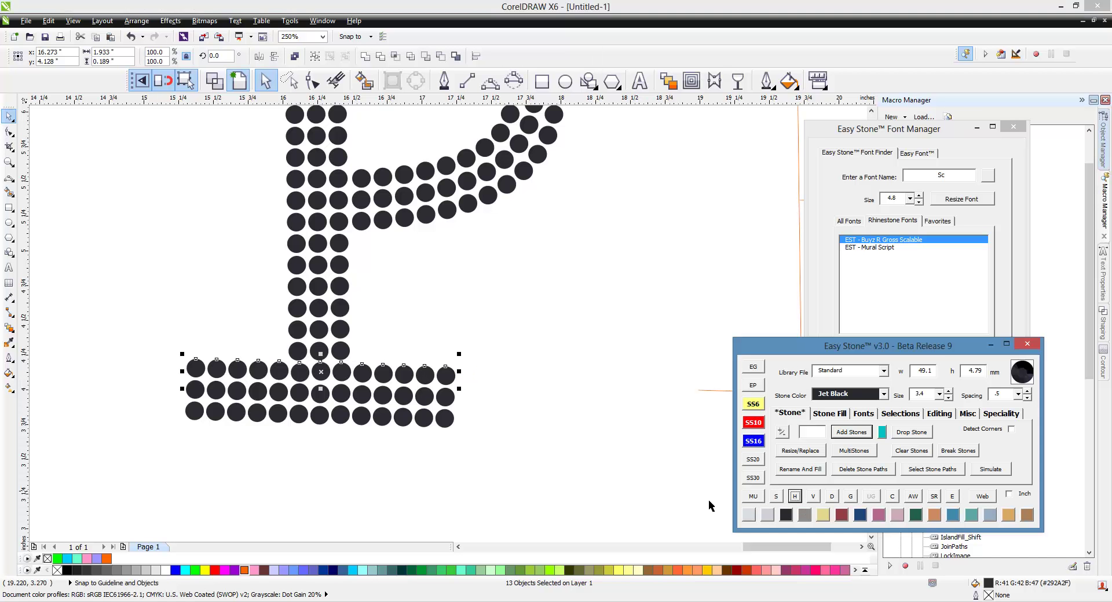
pyautogui.click(513, 517)
pyautogui.scroll(-2, 194, 373)
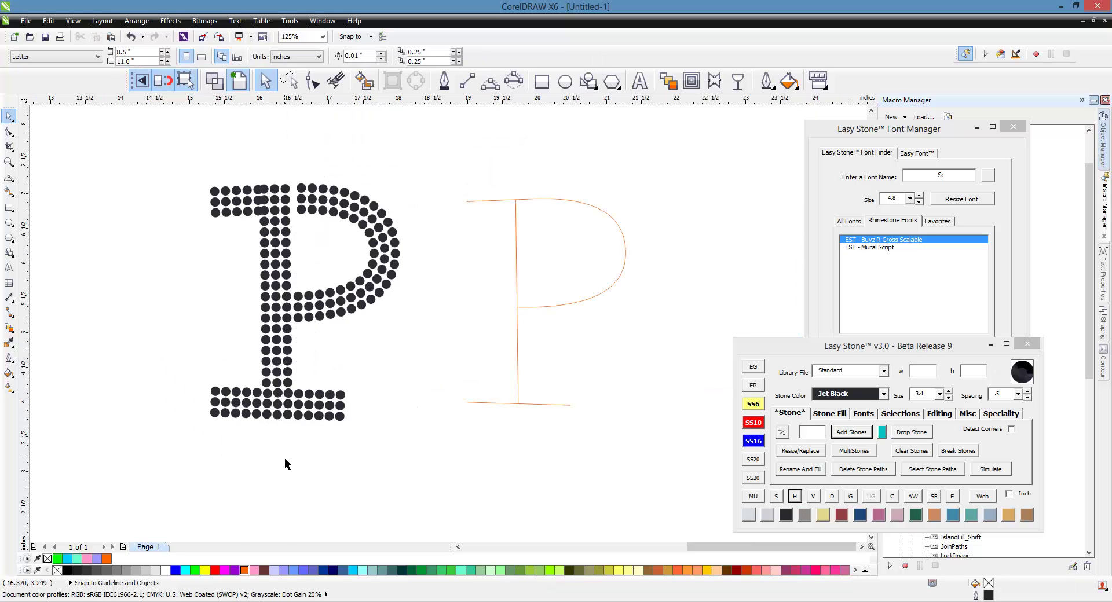
pyautogui.scroll(2, 299, 206)
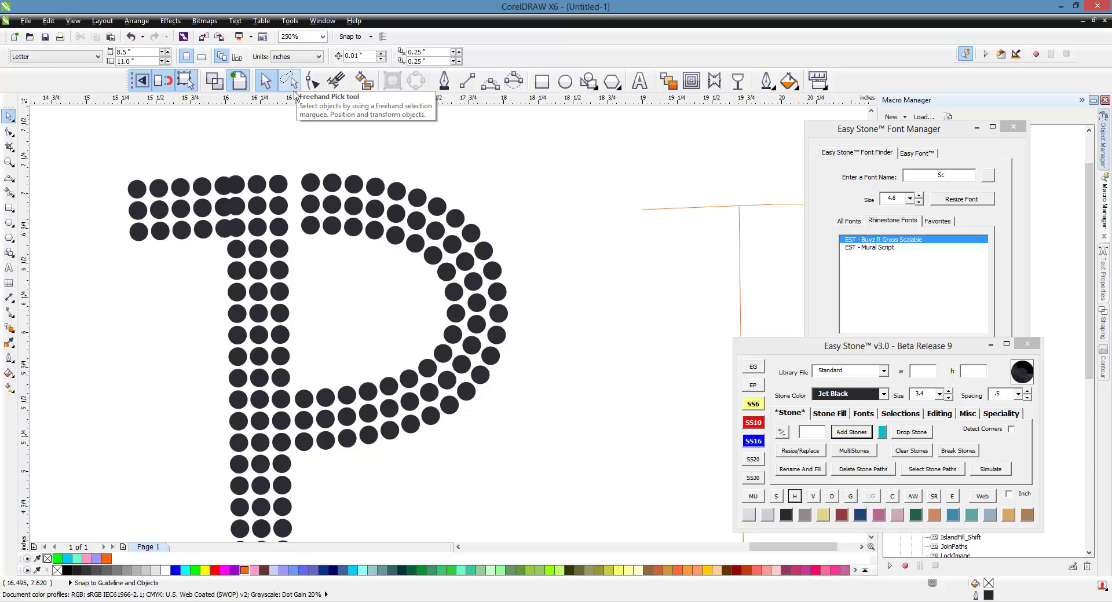
# Lasso the outer curved stone row, re-space it evenly and delete its temporary path.
pyautogui.click(293, 88)
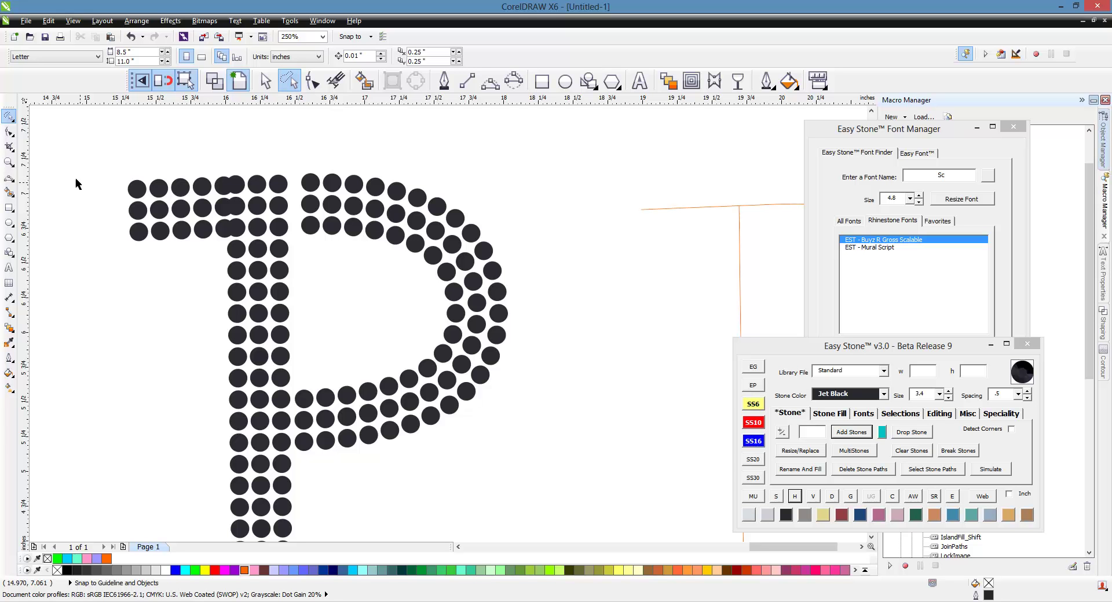
pyautogui.moveTo(84, 167)
pyautogui.mouseDown()
pyautogui.moveTo(142, 148)
pyautogui.moveTo(352, 142)
pyautogui.moveTo(444, 157)
pyautogui.moveTo(494, 186)
pyautogui.moveTo(529, 232)
pyautogui.moveTo(450, 445)
pyautogui.moveTo(282, 471)
pyautogui.moveTo(264, 459)
pyautogui.moveTo(264, 423)
pyautogui.moveTo(397, 411)
pyautogui.moveTo(461, 359)
pyautogui.moveTo(473, 336)
pyautogui.moveTo(460, 270)
pyautogui.moveTo(424, 231)
pyautogui.moveTo(322, 211)
pyautogui.moveTo(108, 216)
pyautogui.mouseUp()
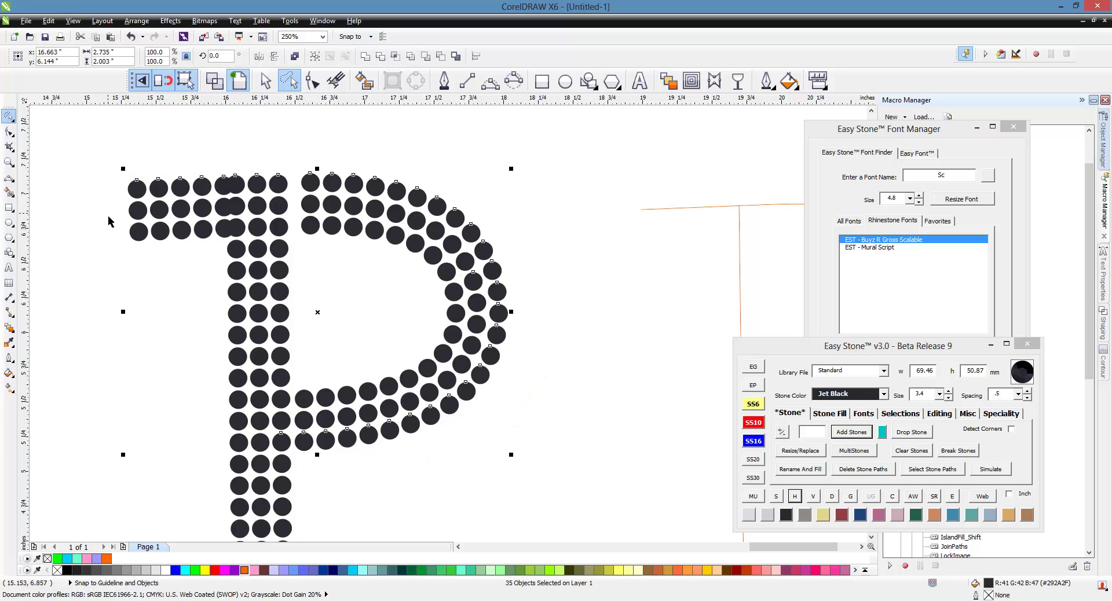
pyautogui.keyDown('shift'); pyautogui.click(486, 280); pyautogui.keyUp('shift')
pyautogui.click(938, 413)
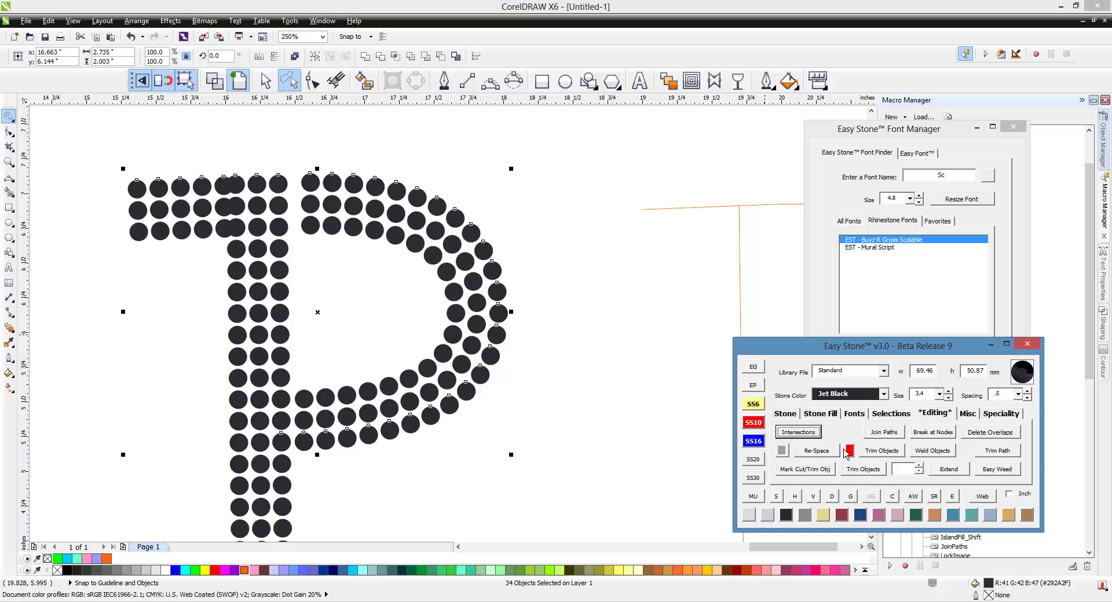
pyautogui.click(815, 451)
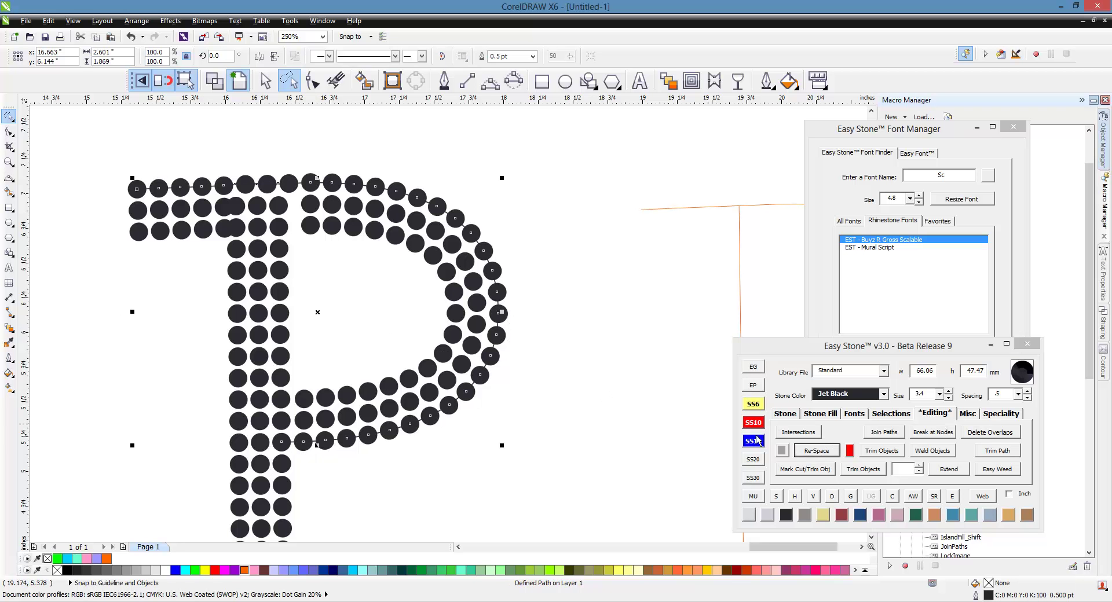
pyautogui.click(831, 496)
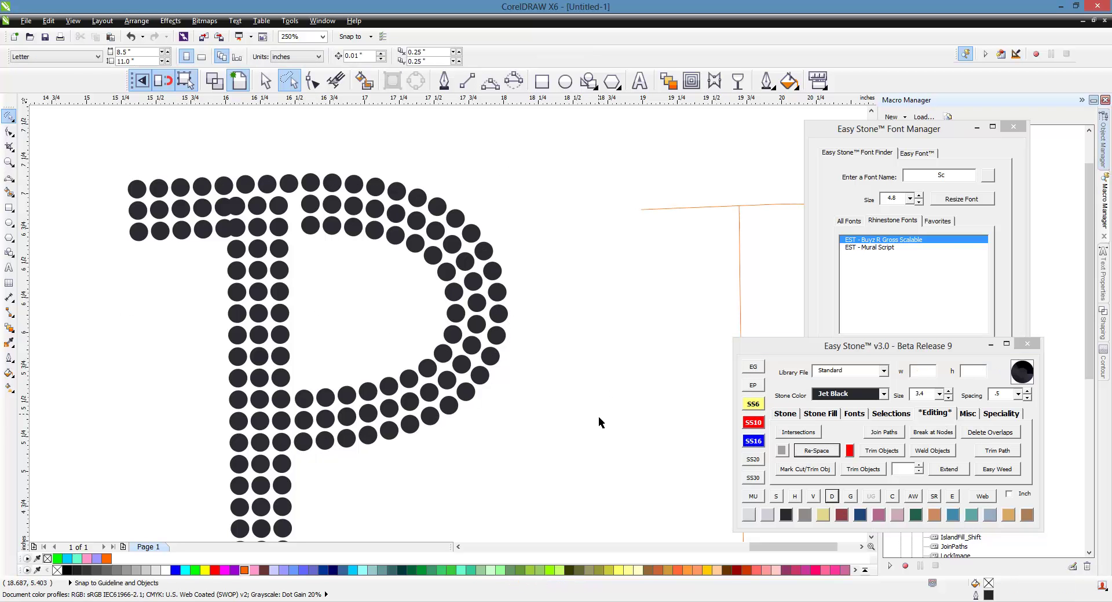
# Lasso the middle curved stone row, re-space it and delete its path.
pyautogui.moveTo(116, 199)
pyautogui.mouseDown()
pyautogui.moveTo(368, 190)
pyautogui.moveTo(429, 207)
pyautogui.moveTo(486, 248)
pyautogui.moveTo(501, 338)
pyautogui.moveTo(465, 394)
pyautogui.moveTo(414, 422)
pyautogui.moveTo(267, 436)
pyautogui.moveTo(259, 417)
pyautogui.moveTo(374, 397)
pyautogui.moveTo(455, 345)
pyautogui.moveTo(463, 292)
pyautogui.moveTo(435, 257)
pyautogui.moveTo(339, 225)
pyautogui.moveTo(86, 235)
pyautogui.mouseUp()
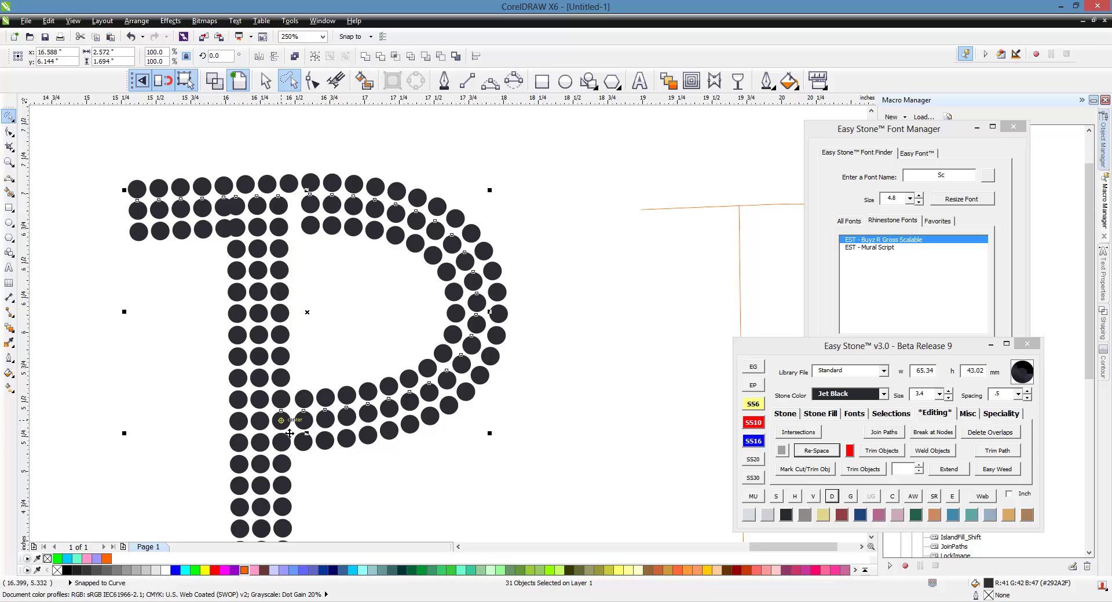
pyautogui.click(834, 453)
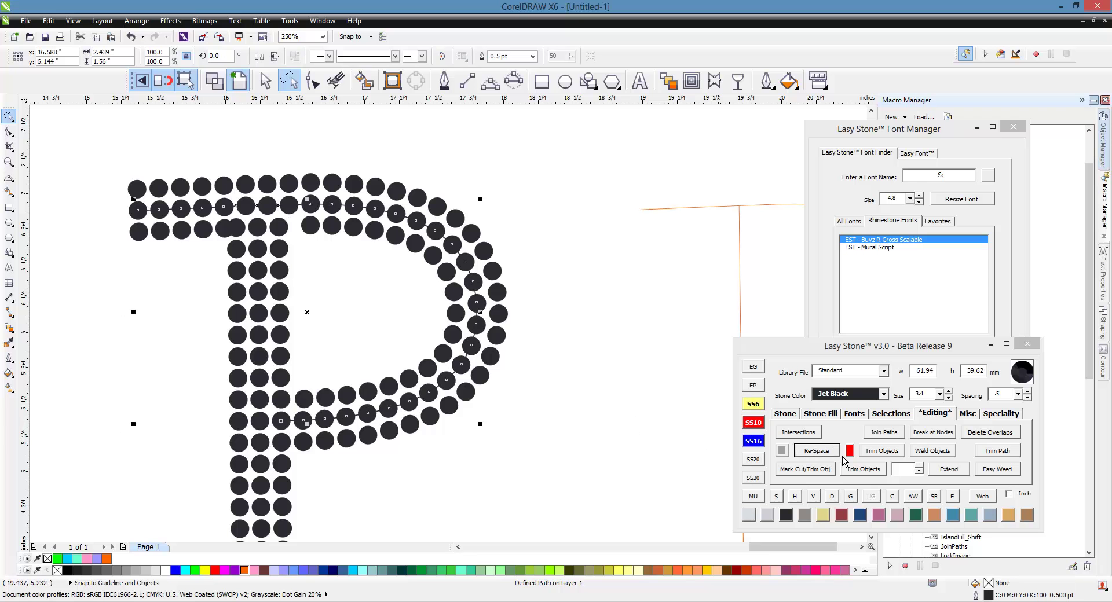
pyautogui.click(833, 498)
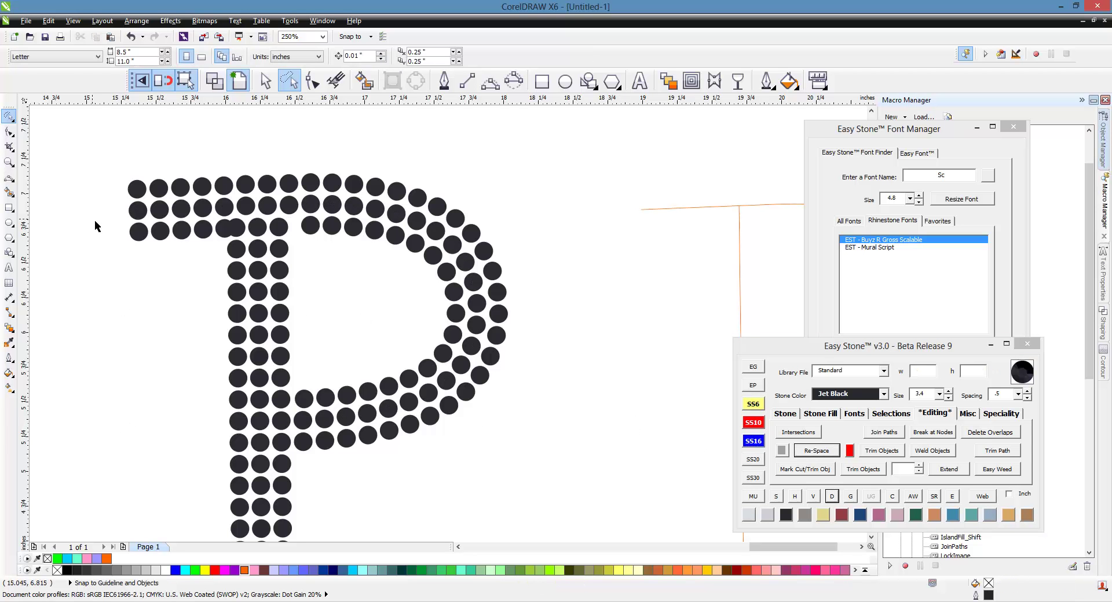
# Lasso the full inner curved row, re-space it evenly and delete its path.
pyautogui.moveTo(94, 220)
pyautogui.mouseDown()
pyautogui.moveTo(348, 204)
pyautogui.moveTo(470, 302)
pyautogui.moveTo(472, 357)
pyautogui.moveTo(347, 399)
pyautogui.moveTo(272, 407)
pyautogui.moveTo(252, 351)
pyautogui.moveTo(301, 278)
pyautogui.moveTo(264, 249)
pyautogui.moveTo(220, 249)
pyautogui.mouseUp()
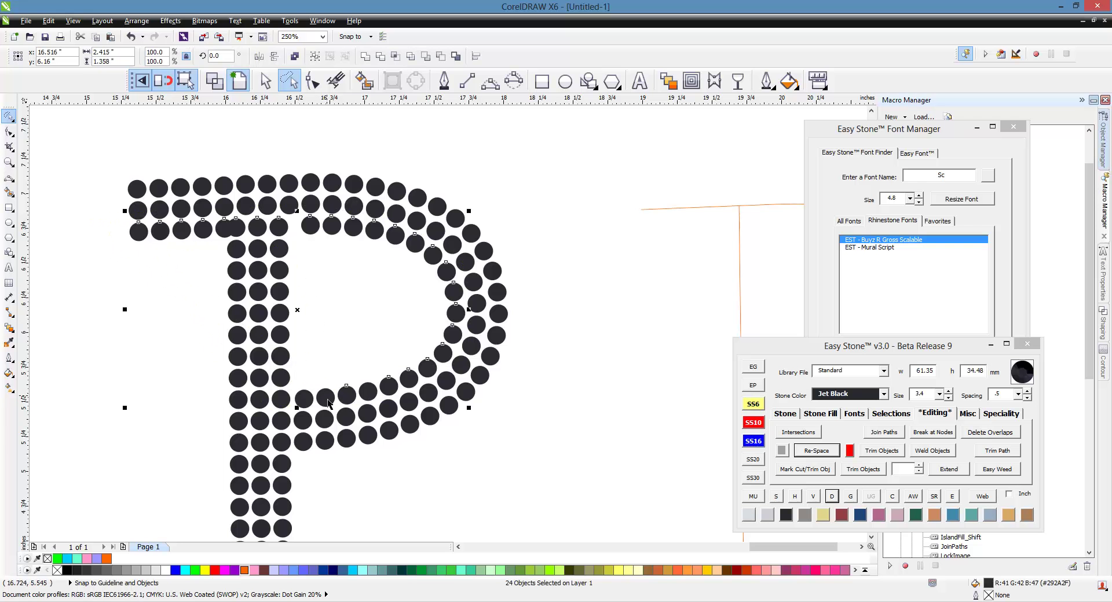
pyautogui.scroll(2, 345, 416)
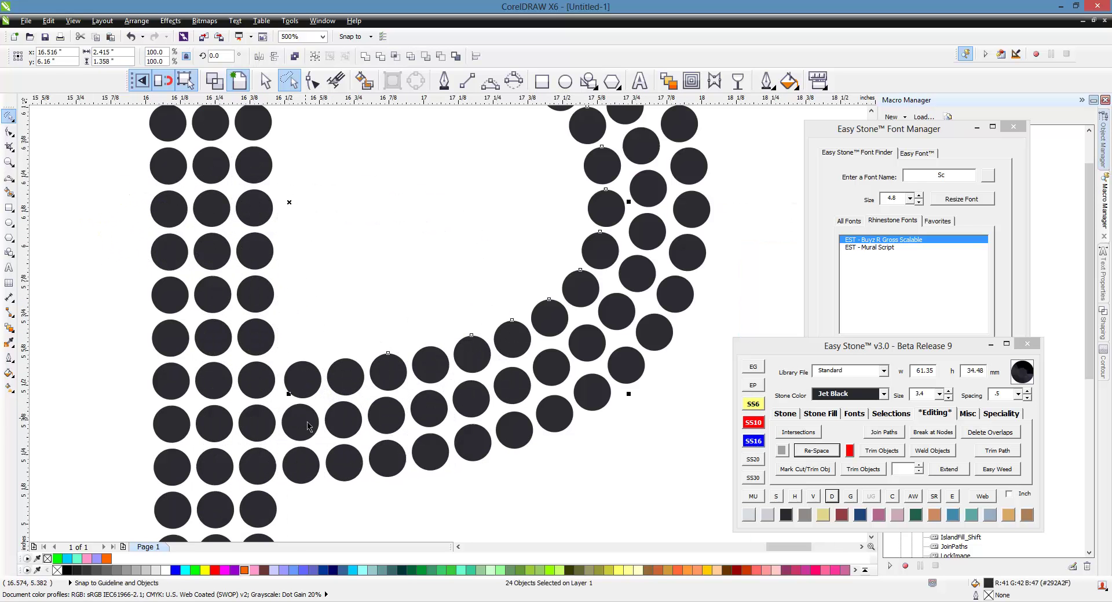
pyautogui.keyDown('shift'); pyautogui.click(437, 371); pyautogui.keyUp('shift')
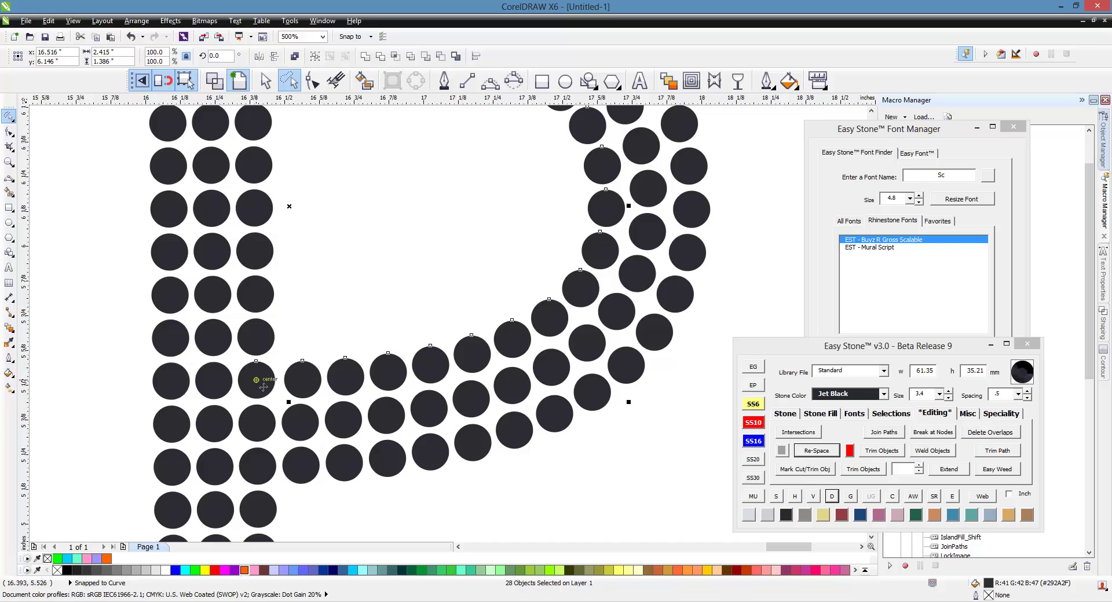
pyautogui.scroll(-2, 261, 385)
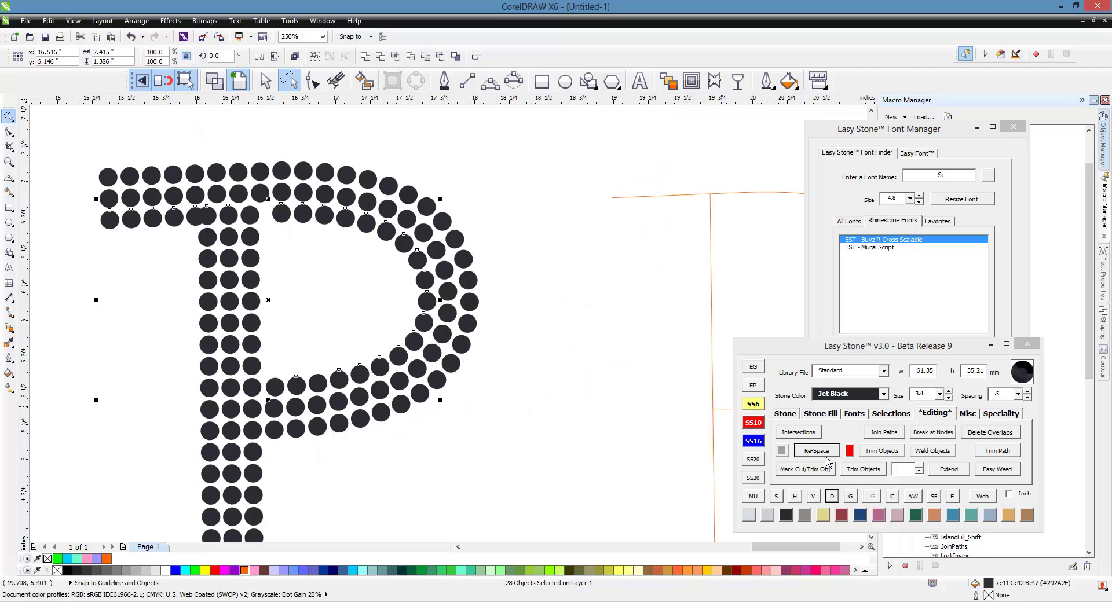
pyautogui.click(824, 453)
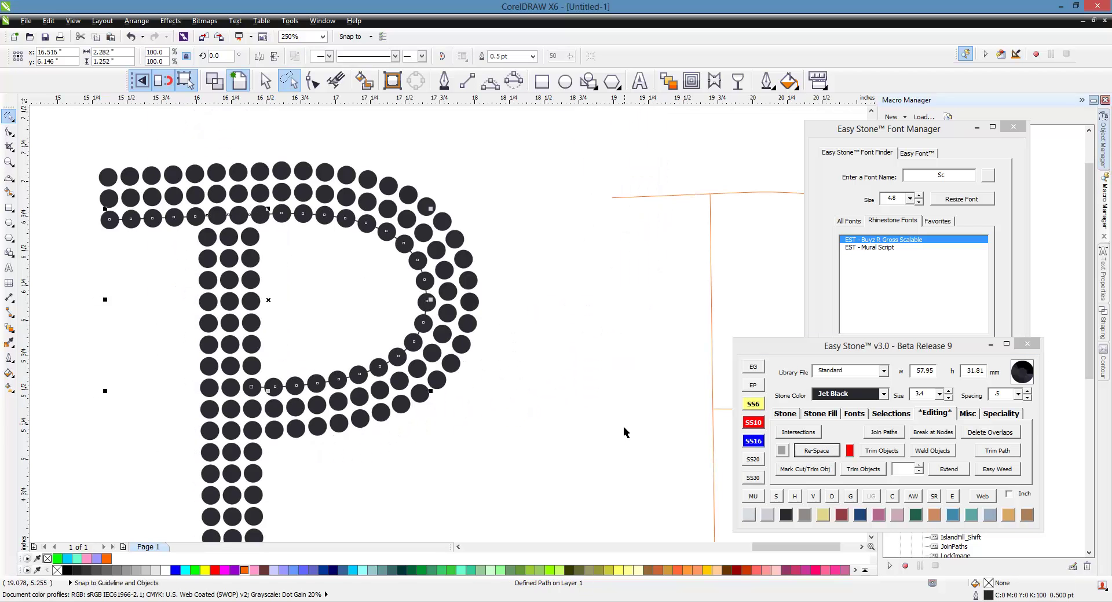
pyautogui.click(834, 498)
pyautogui.scroll(-1, 335, 225)
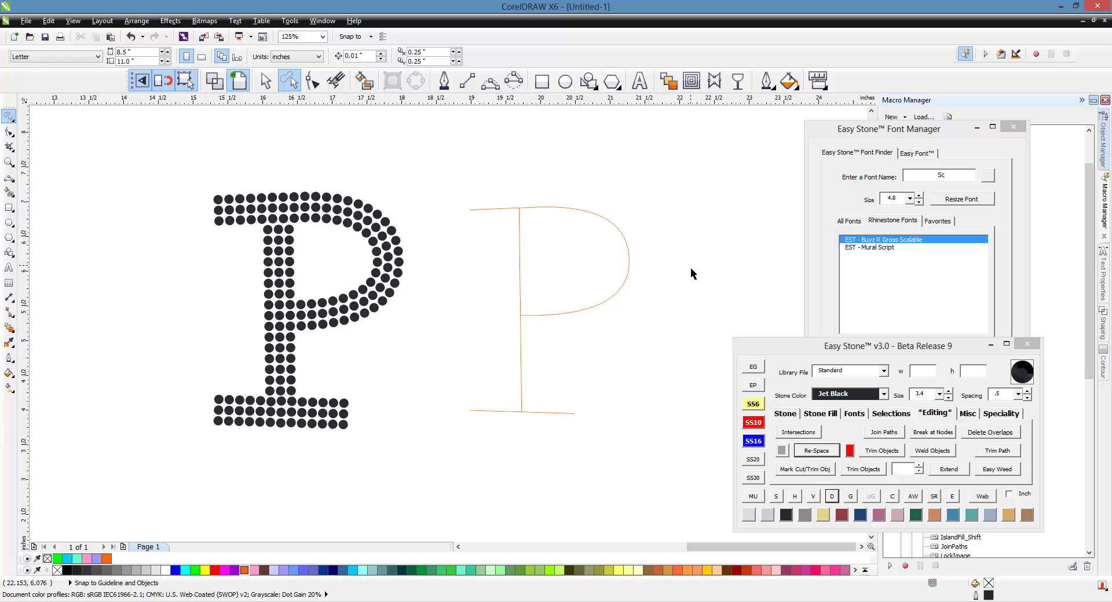
# Select the orange P and create a 1-step Island Fill offset outline around its strokes.
pyautogui.scroll(2, 691, 267)
pyautogui.scroll(-2, 405, 213)
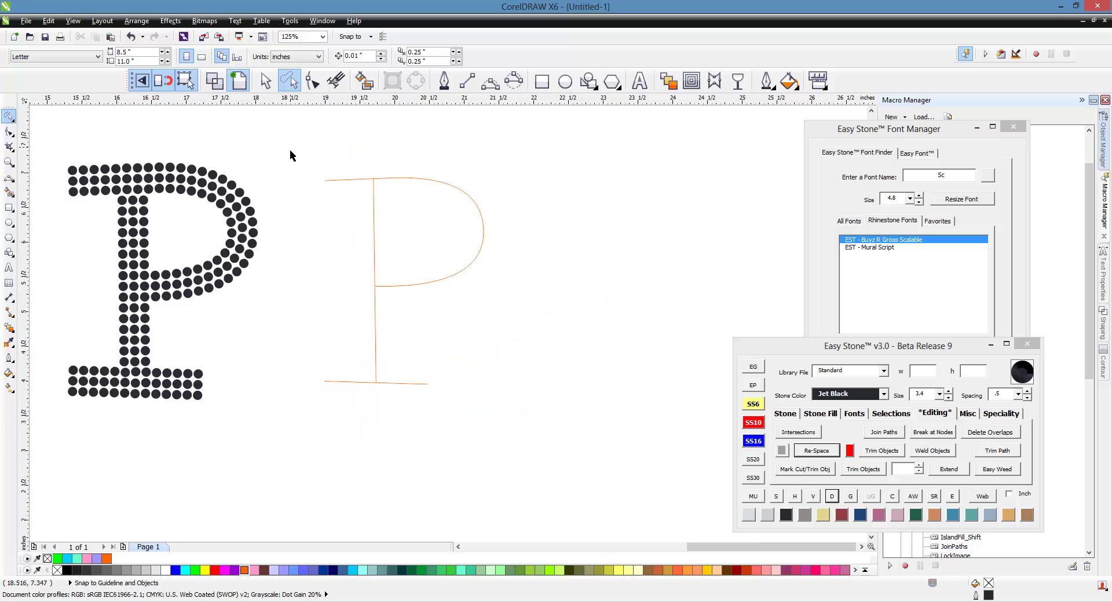
pyautogui.moveTo(290, 155)
pyautogui.mouseDown()
pyautogui.moveTo(427, 343)
pyautogui.moveTo(529, 449)
pyautogui.mouseUp()
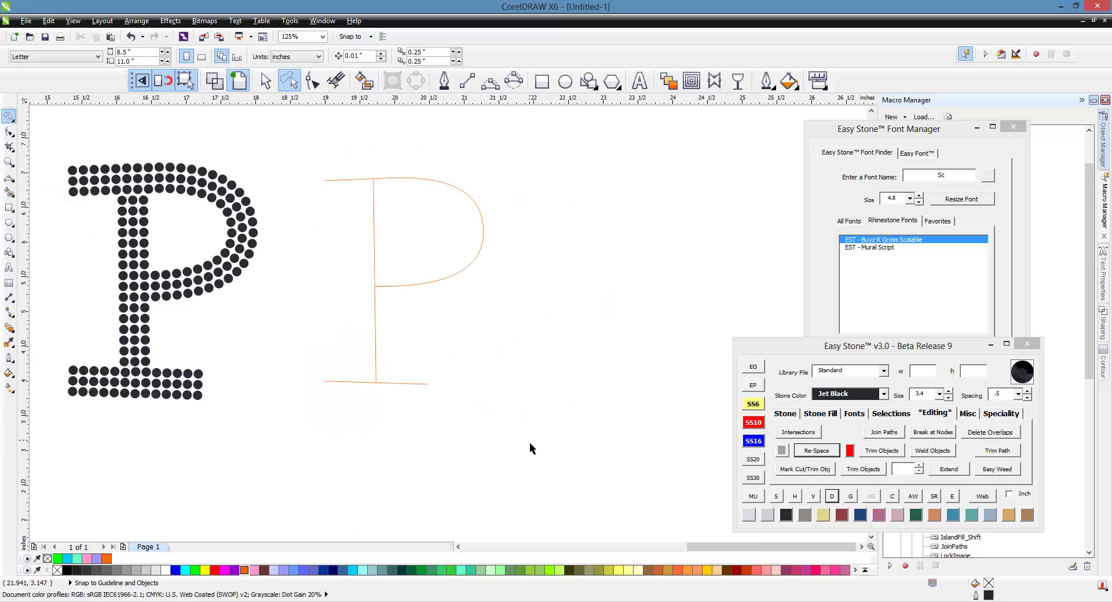
pyautogui.click(265, 80)
pyautogui.moveTo(287, 152); pyautogui.dragTo(550, 449)
pyautogui.click(830, 415)
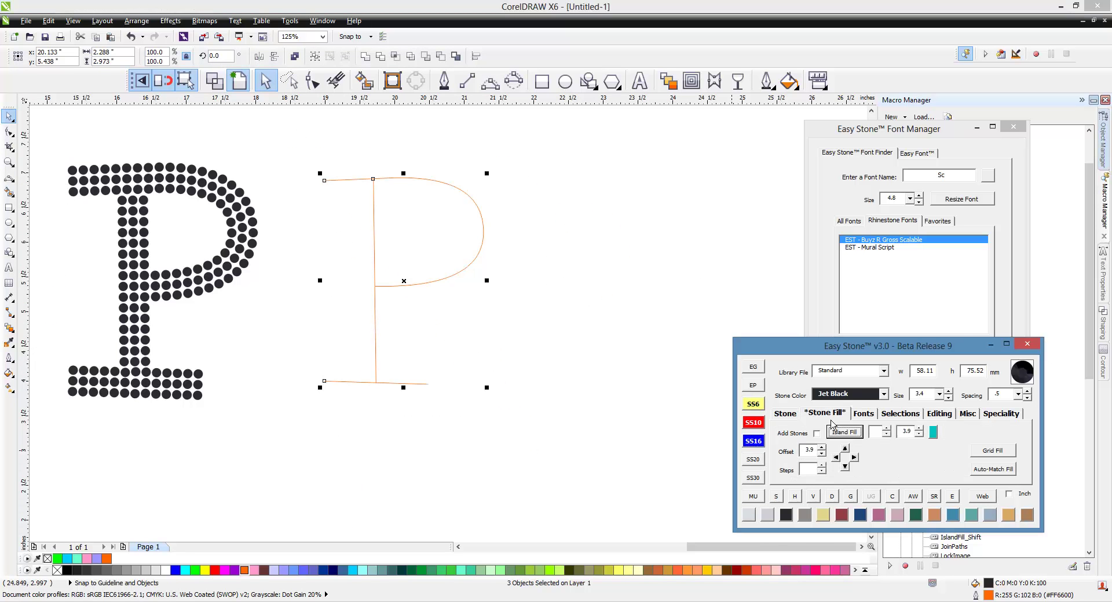
pyautogui.click(888, 434)
pyautogui.click(854, 437)
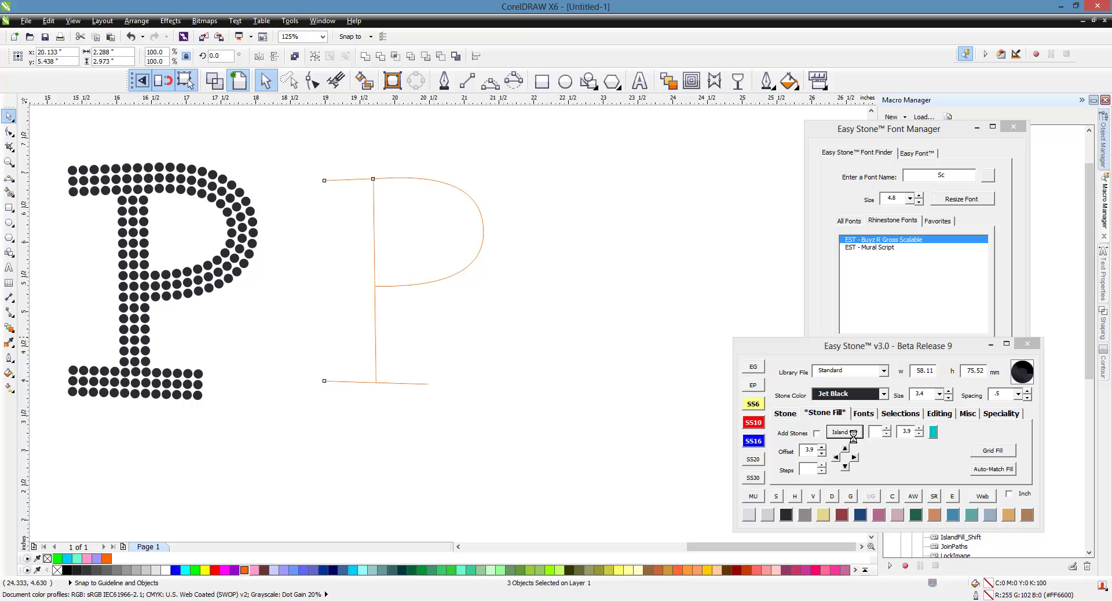
pyautogui.click(573, 353)
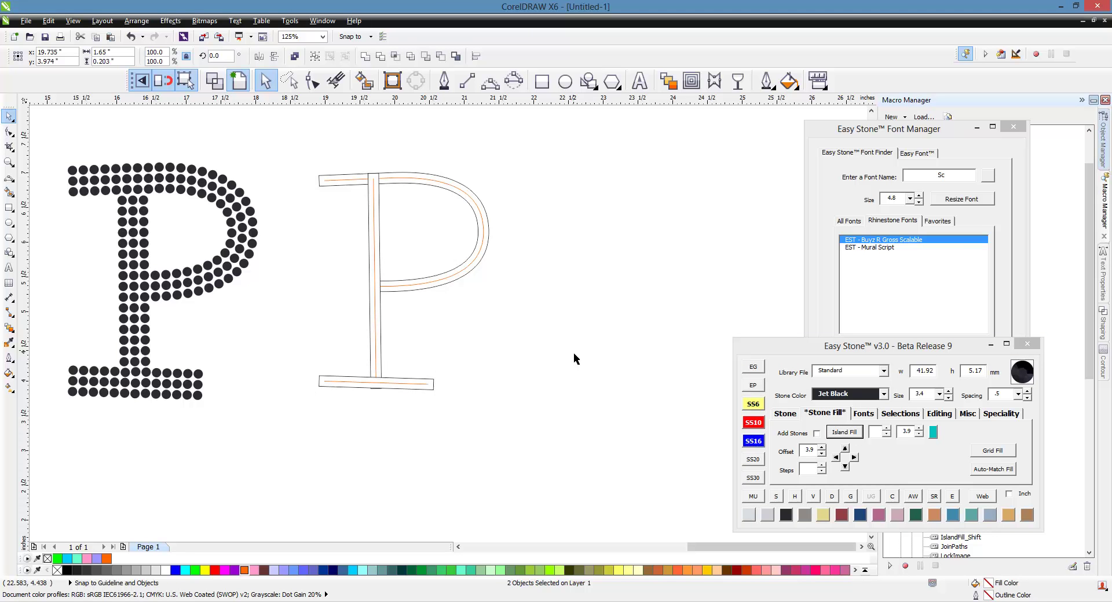
# Select the whole right outline P and add jet-black stones along its paths.
pyautogui.click(491, 238)
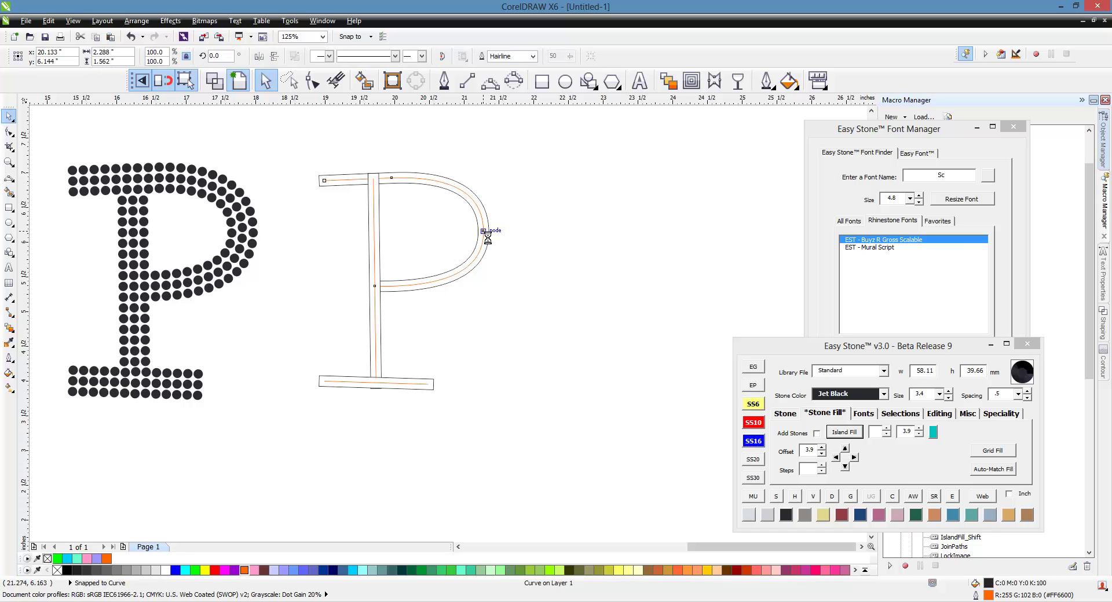
pyautogui.click(492, 233)
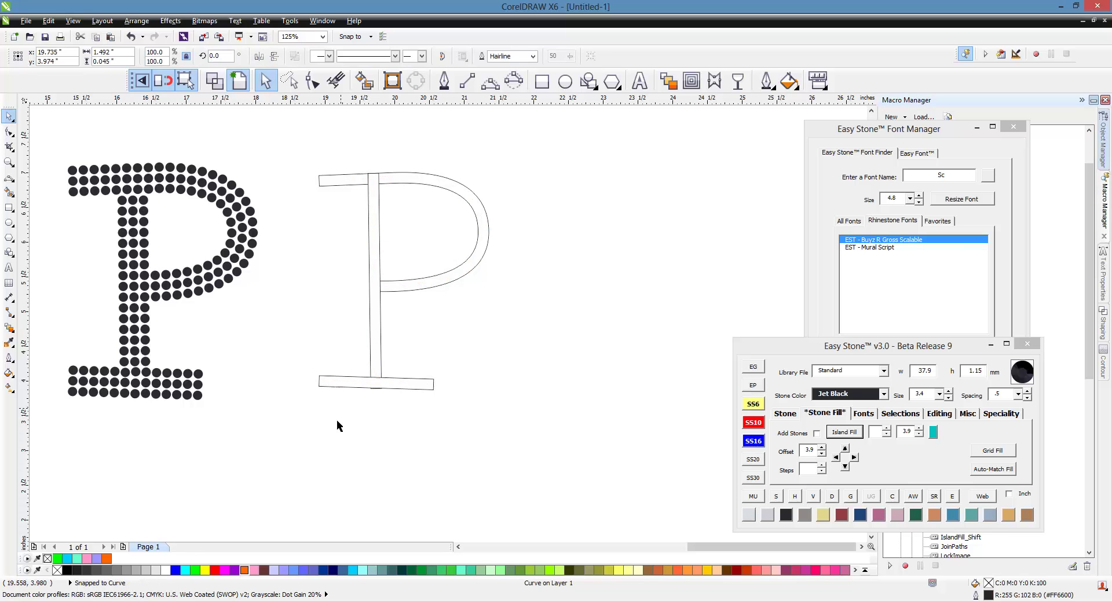
pyautogui.moveTo(290, 149); pyautogui.dragTo(551, 437)
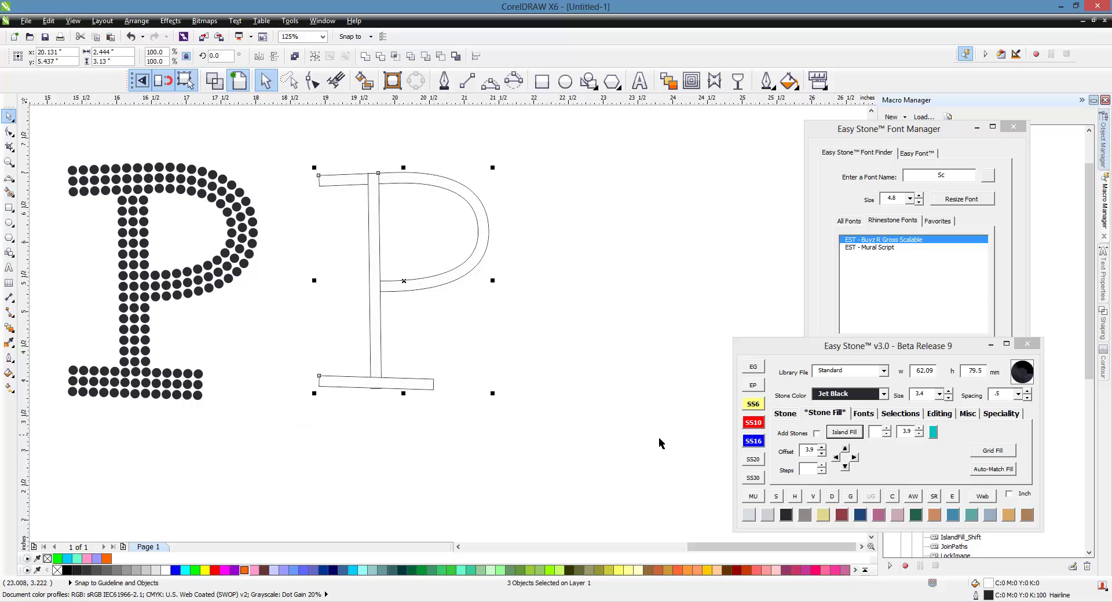
pyautogui.click(789, 413)
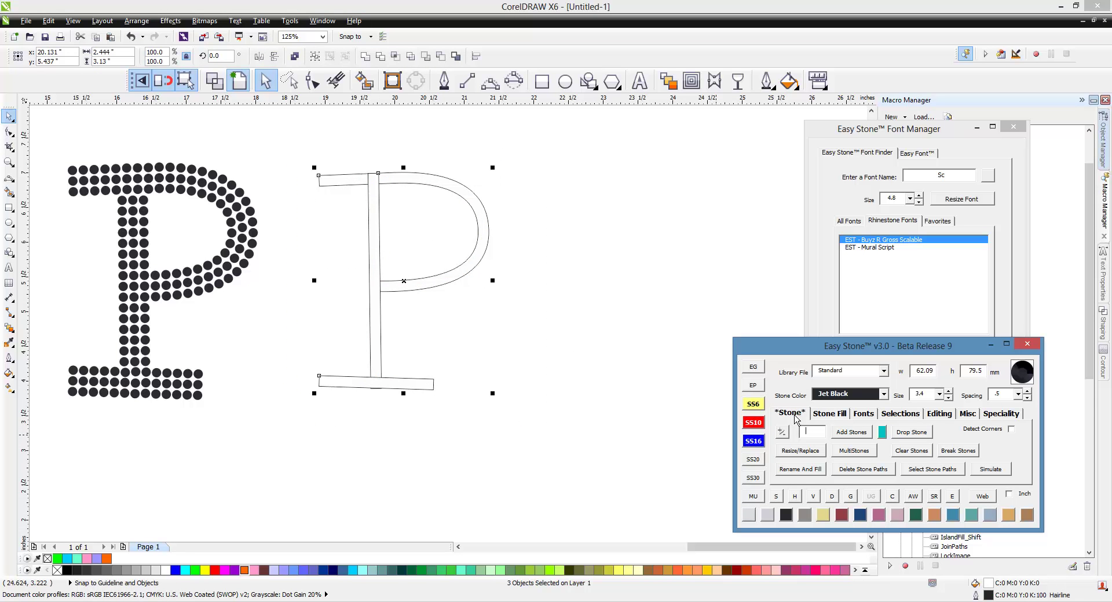
pyautogui.click(855, 434)
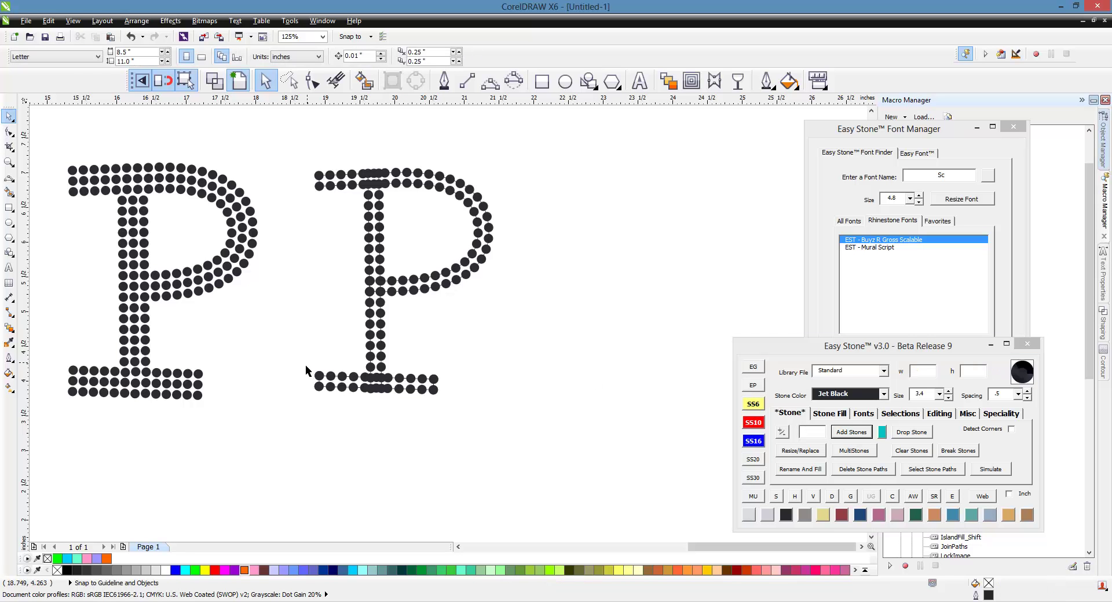
# Select all 136 stones of the right P and delete the 17 overlapping stones.
pyautogui.moveTo(282, 152); pyautogui.dragTo(566, 479)
pyautogui.moveTo(547, 142); pyautogui.dragTo(278, 426)
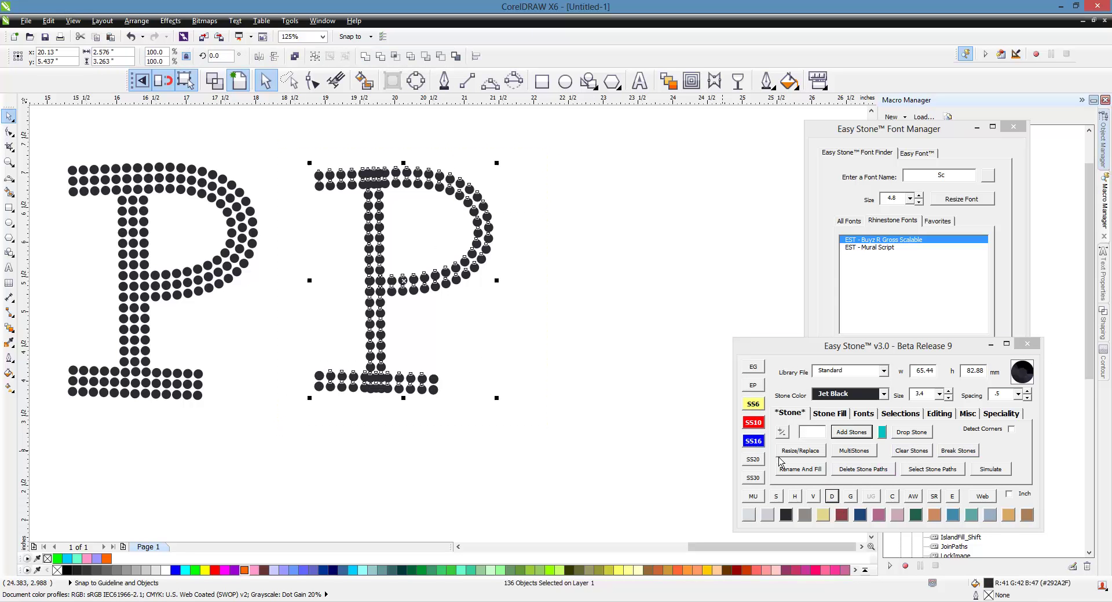
pyautogui.click(893, 497)
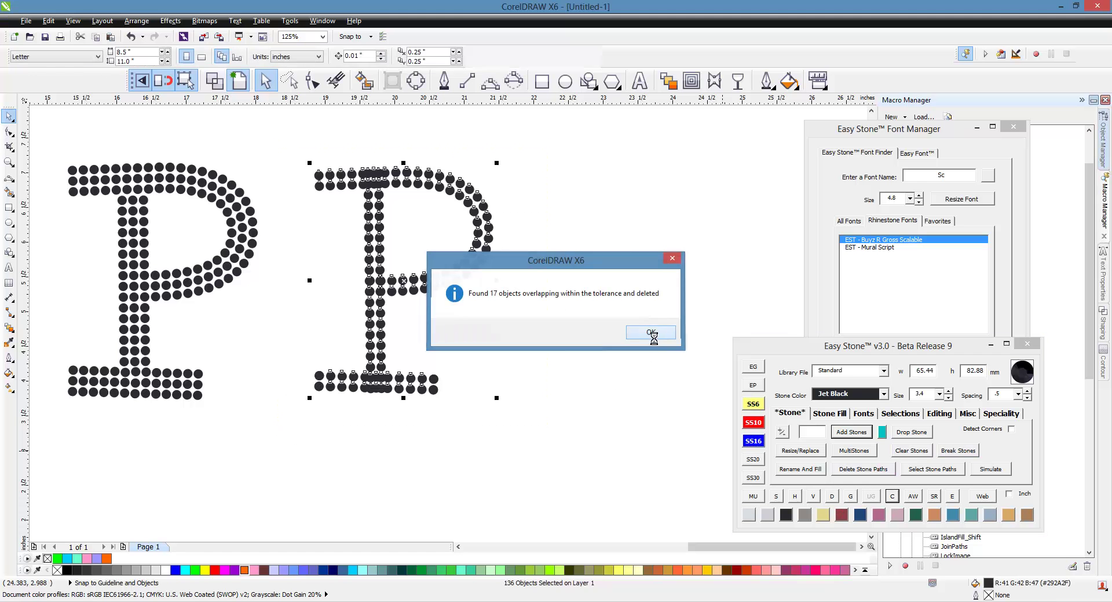
pyautogui.click(716, 330)
# Evenly space the bottom serif stones between its leftmost and rightmost stones.
pyautogui.scroll(1, 382, 376)
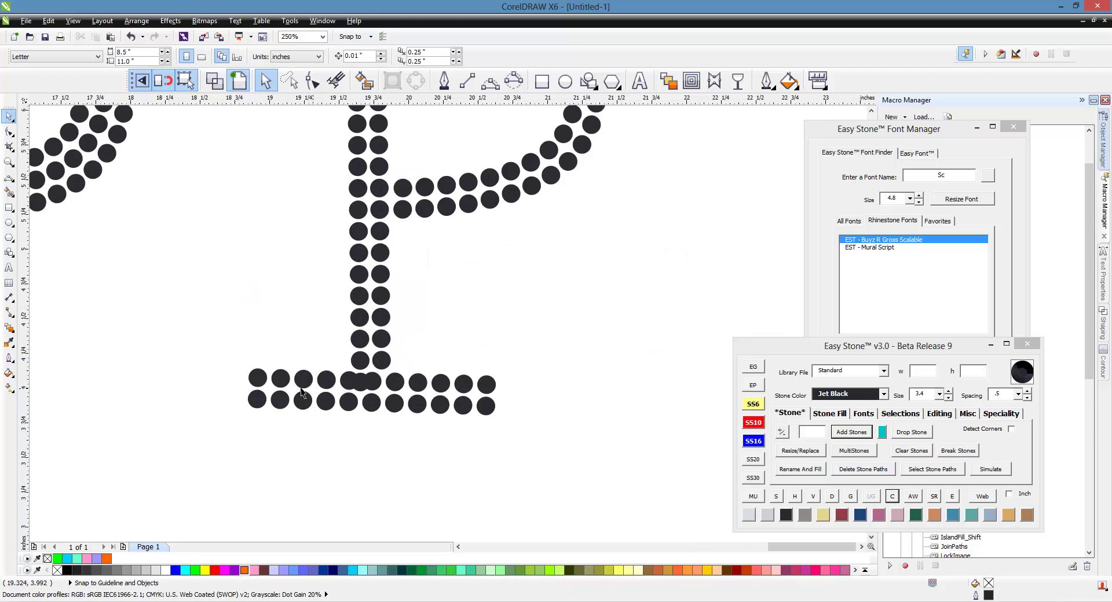
pyautogui.click(255, 381)
pyautogui.keyDown('shift'); pyautogui.click(487, 388); pyautogui.keyUp('shift')
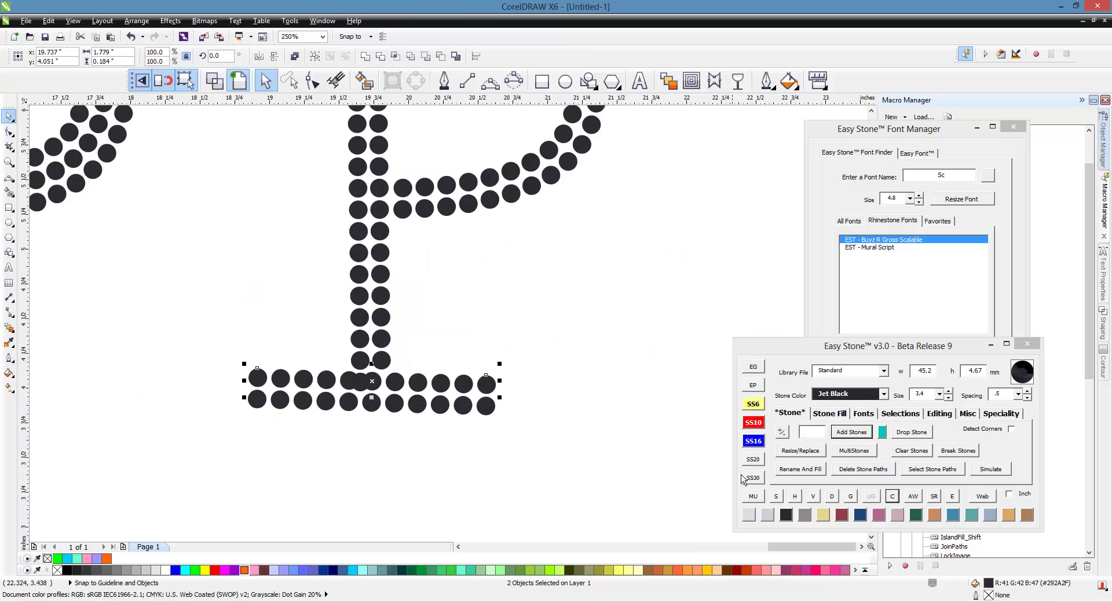
pyautogui.click(794, 496)
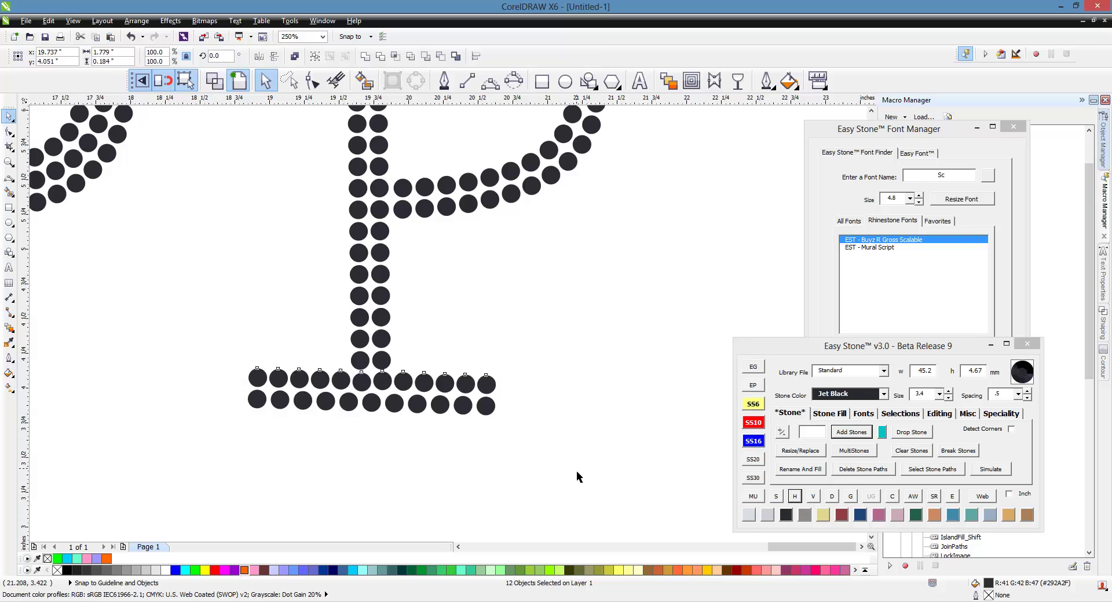
pyautogui.scroll(-2, 364, 440)
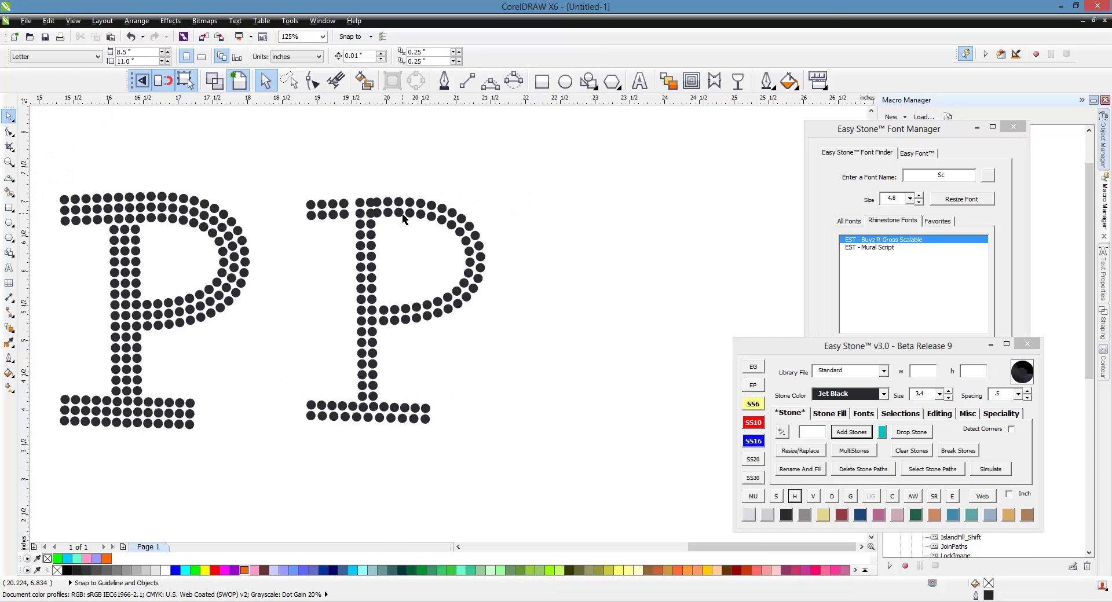
pyautogui.scroll(2, 357, 200)
# Freehand-select the 32 outer stones along the right P's top and bowl and re-space them evenly.
pyautogui.click(289, 80)
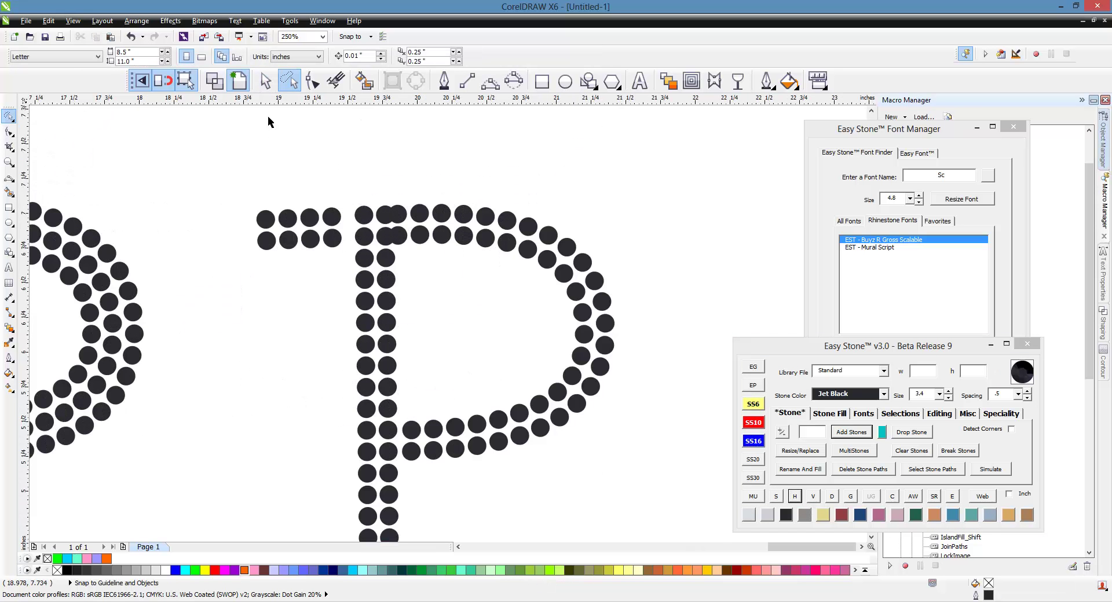
pyautogui.moveTo(224, 160)
pyautogui.mouseDown()
pyautogui.moveTo(666, 389)
pyautogui.moveTo(466, 480)
pyautogui.moveTo(385, 470)
pyautogui.moveTo(385, 442)
pyautogui.moveTo(402, 431)
pyautogui.moveTo(531, 413)
pyautogui.moveTo(574, 371)
pyautogui.moveTo(579, 298)
pyautogui.moveTo(442, 243)
pyautogui.moveTo(235, 246)
pyautogui.mouseUp()
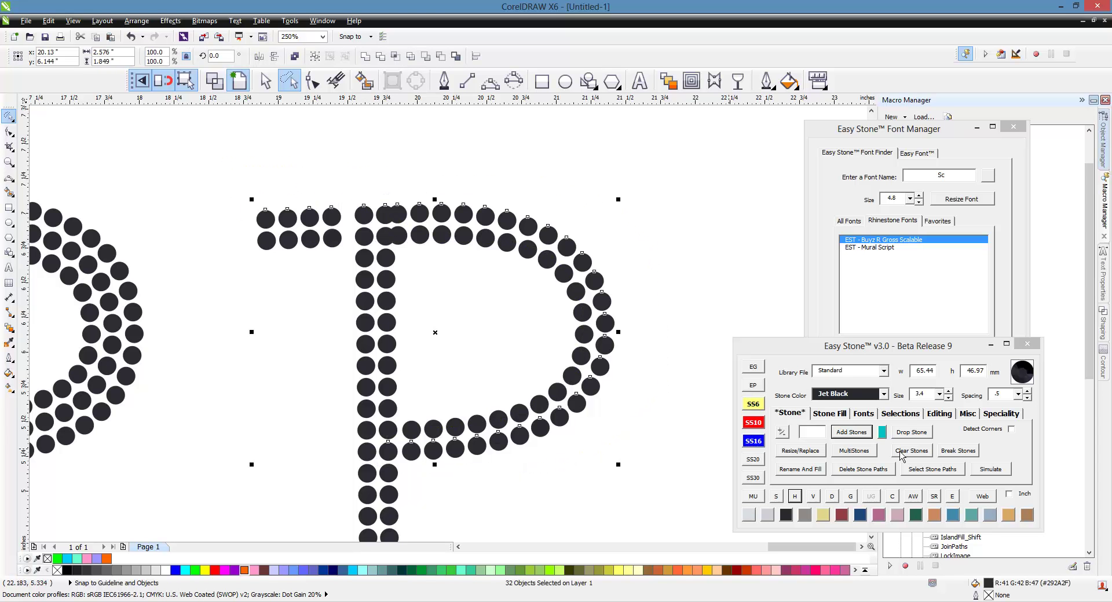
pyautogui.click(938, 412)
pyautogui.click(816, 451)
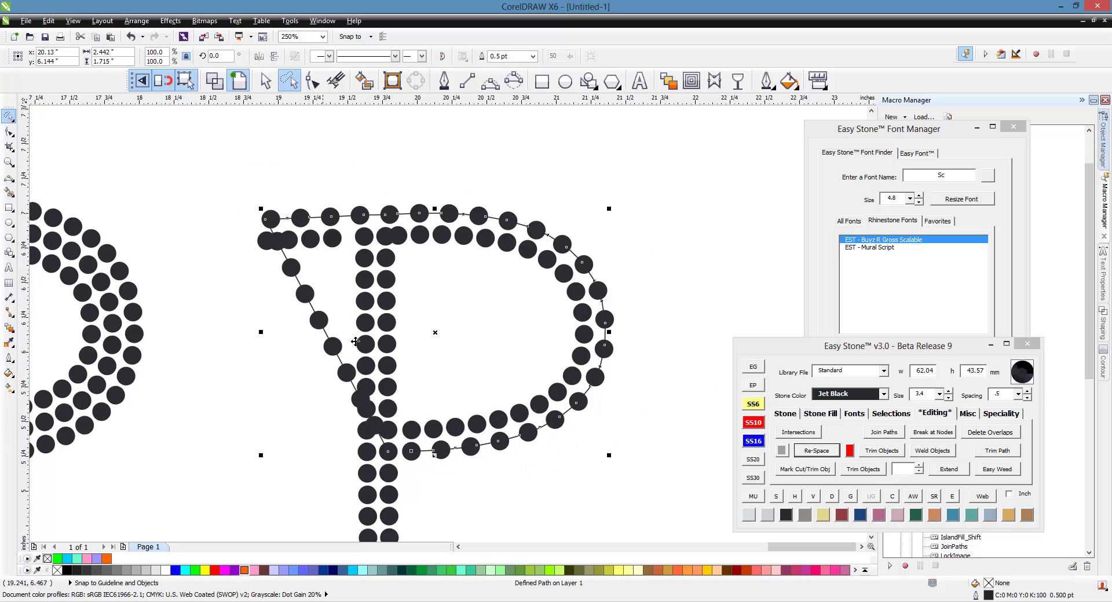
pyautogui.hotkey('ctrl', 'z')
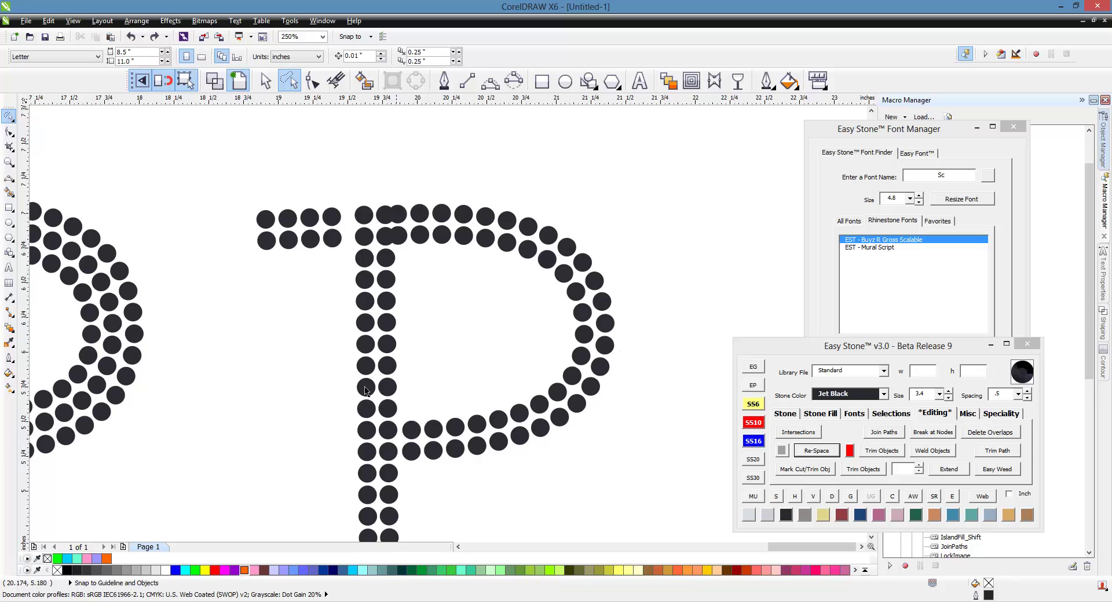
pyautogui.moveTo(222, 194)
pyautogui.mouseDown()
pyautogui.moveTo(468, 179)
pyautogui.moveTo(596, 200)
pyautogui.moveTo(681, 278)
pyautogui.moveTo(687, 395)
pyautogui.moveTo(513, 473)
pyautogui.moveTo(397, 469)
pyautogui.moveTo(402, 434)
pyautogui.moveTo(565, 404)
pyautogui.moveTo(584, 316)
pyautogui.moveTo(545, 256)
pyautogui.moveTo(476, 238)
pyautogui.moveTo(208, 240)
pyautogui.mouseUp()
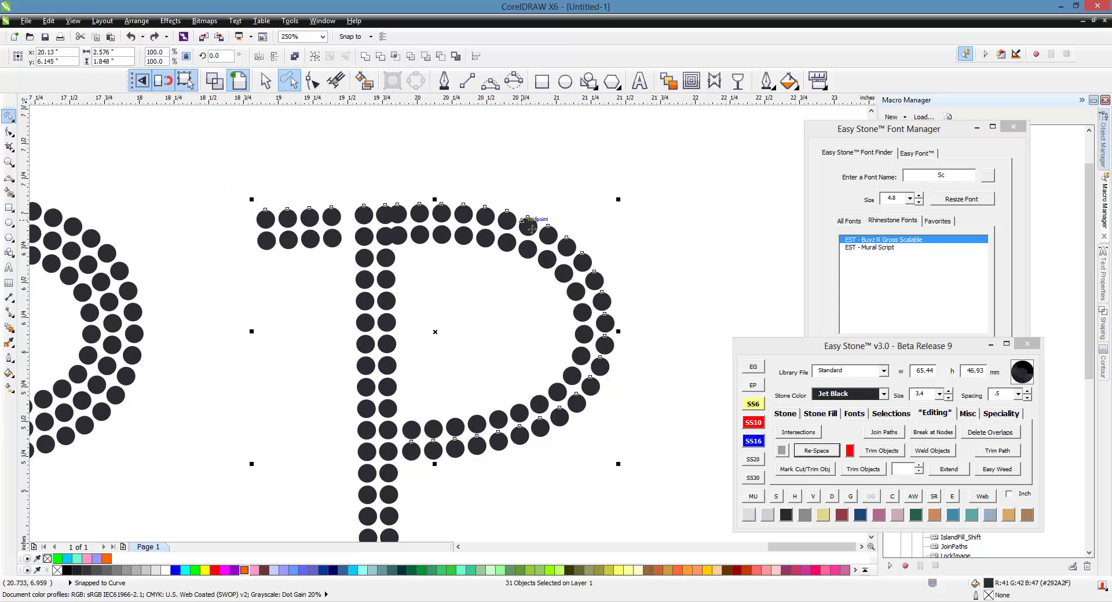
pyautogui.scroll(2, 394, 466)
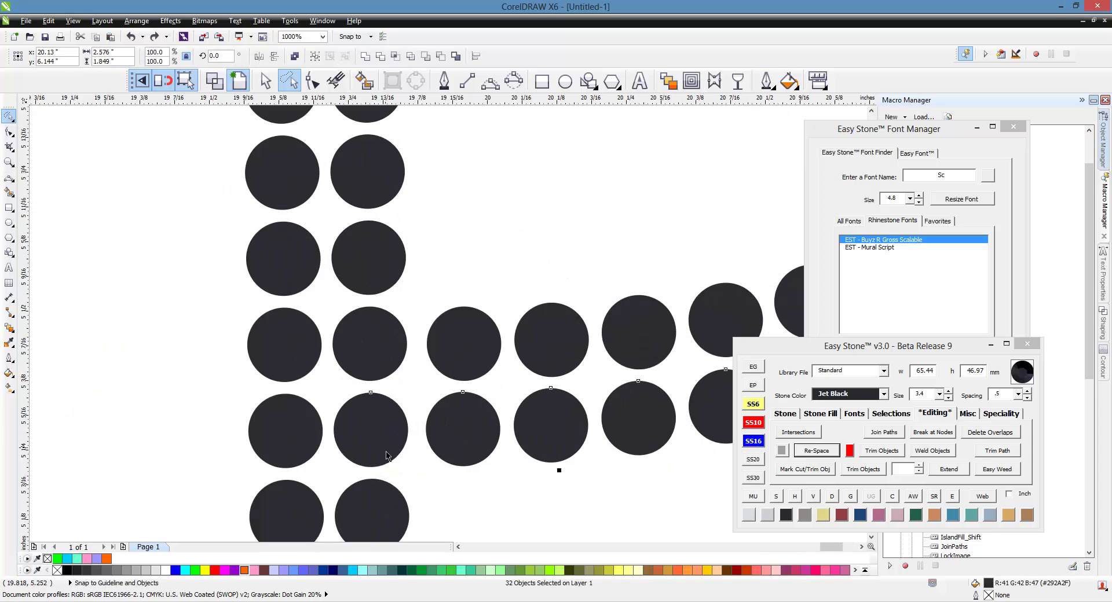
pyautogui.scroll(-1, 388, 433)
pyautogui.click(834, 455)
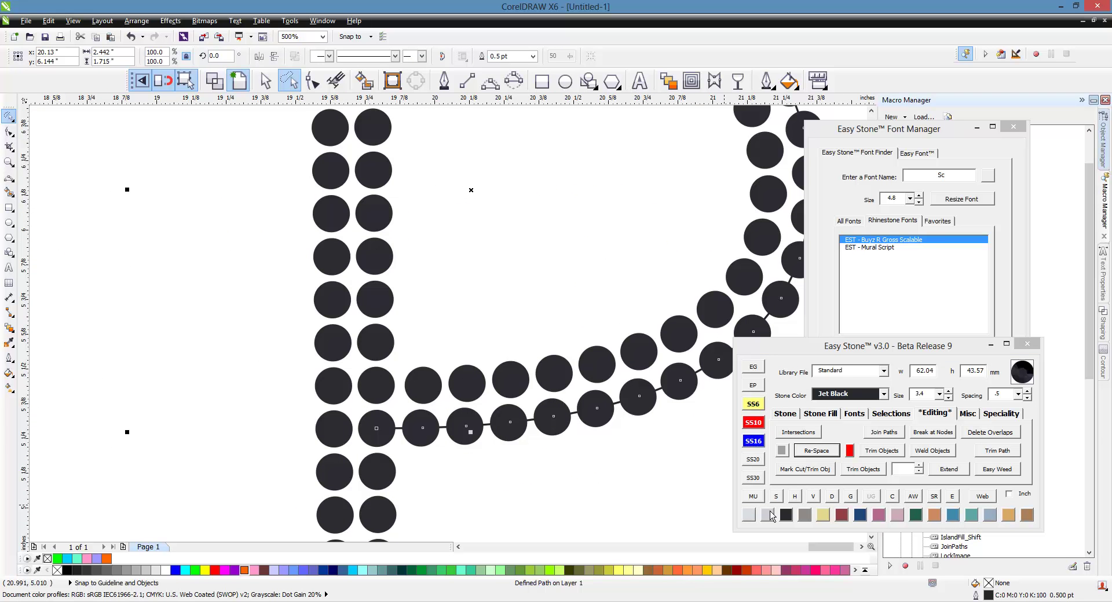
pyautogui.click(834, 497)
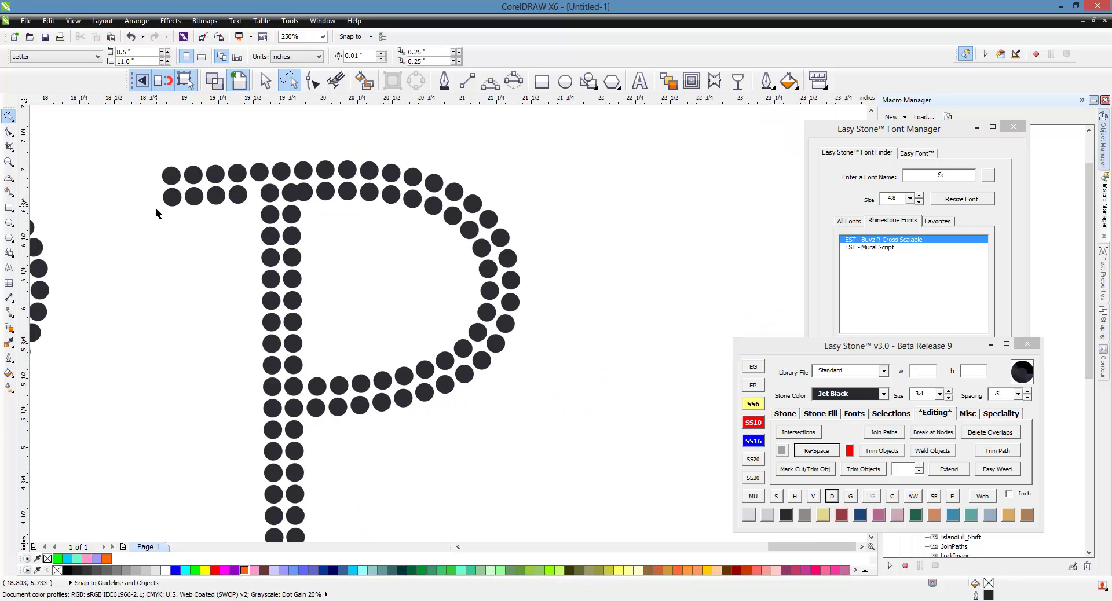
# Select the inner stones plus two corner stones along the right P's bowl and re-space them evenly.
pyautogui.moveTo(143, 175)
pyautogui.mouseDown()
pyautogui.moveTo(327, 177)
pyautogui.moveTo(455, 202)
pyautogui.moveTo(476, 214)
pyautogui.moveTo(511, 278)
pyautogui.moveTo(501, 333)
pyautogui.moveTo(455, 379)
pyautogui.moveTo(428, 388)
pyautogui.moveTo(307, 397)
pyautogui.moveTo(298, 393)
pyautogui.moveTo(326, 334)
pyautogui.moveTo(336, 263)
pyautogui.moveTo(311, 221)
pyautogui.moveTo(132, 232)
pyautogui.mouseUp()
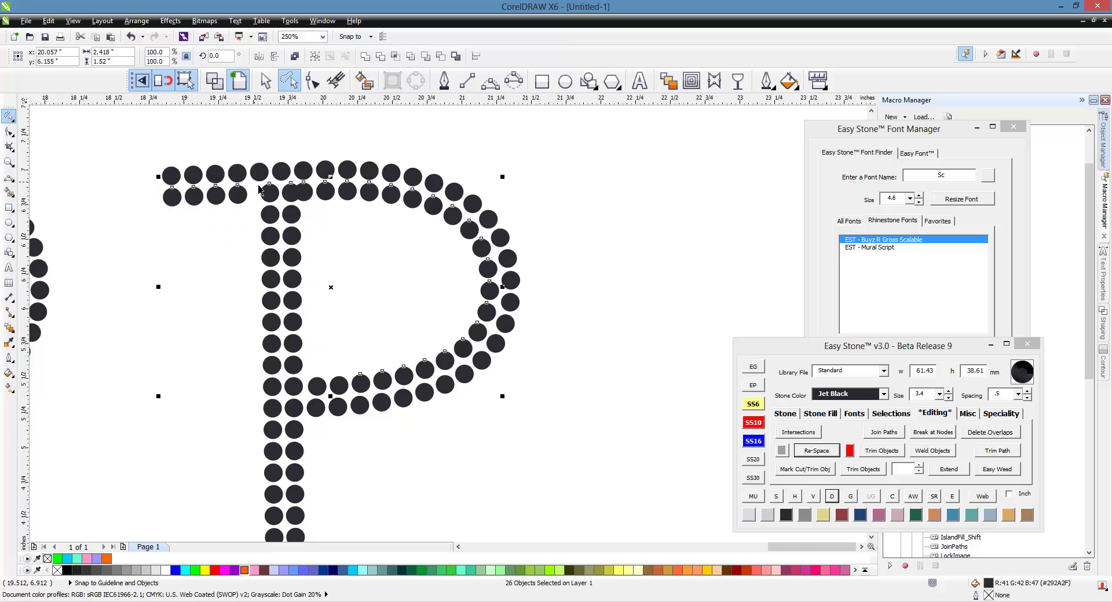
pyautogui.scroll(2, 288, 395)
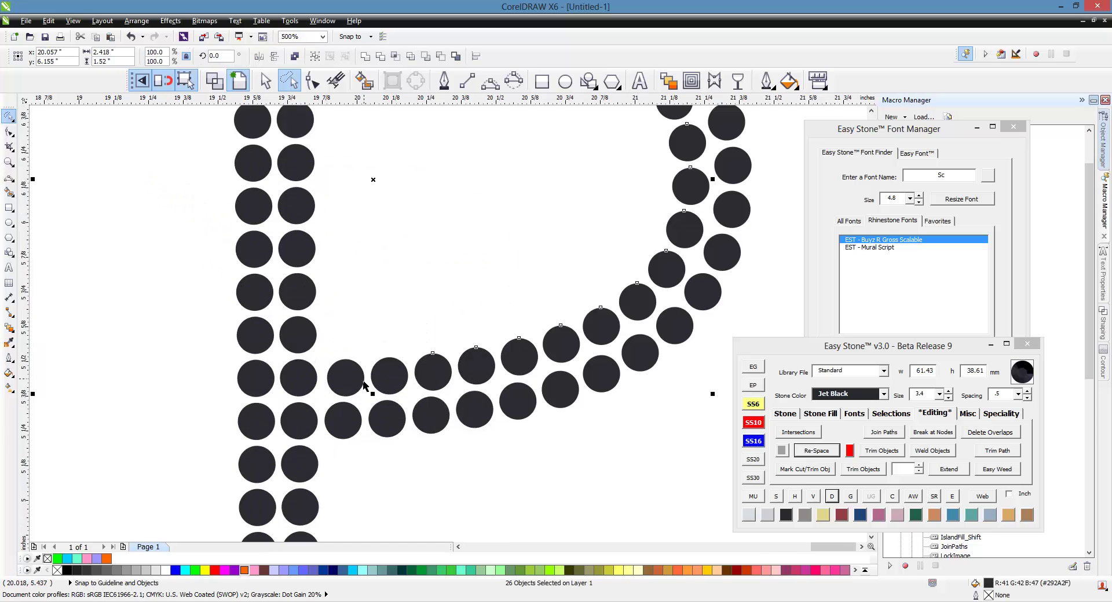
pyautogui.keyDown('shift'); pyautogui.click(399, 385); pyautogui.keyUp('shift')
pyautogui.keyDown('shift'); pyautogui.click(359, 386); pyautogui.keyUp('shift')
pyautogui.click(814, 453)
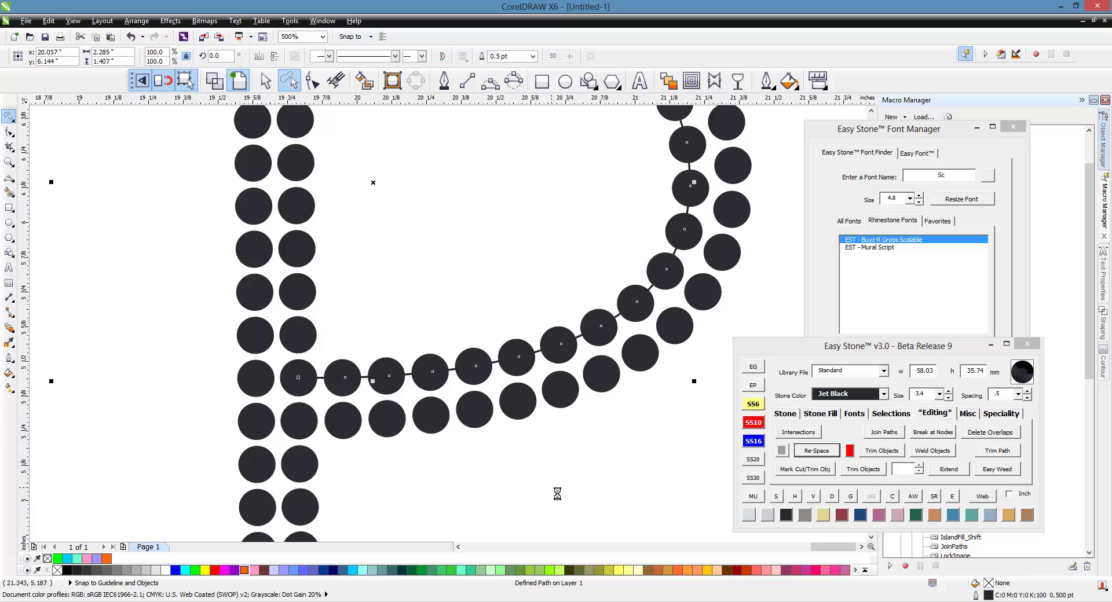
pyautogui.scroll(-1, 558, 488)
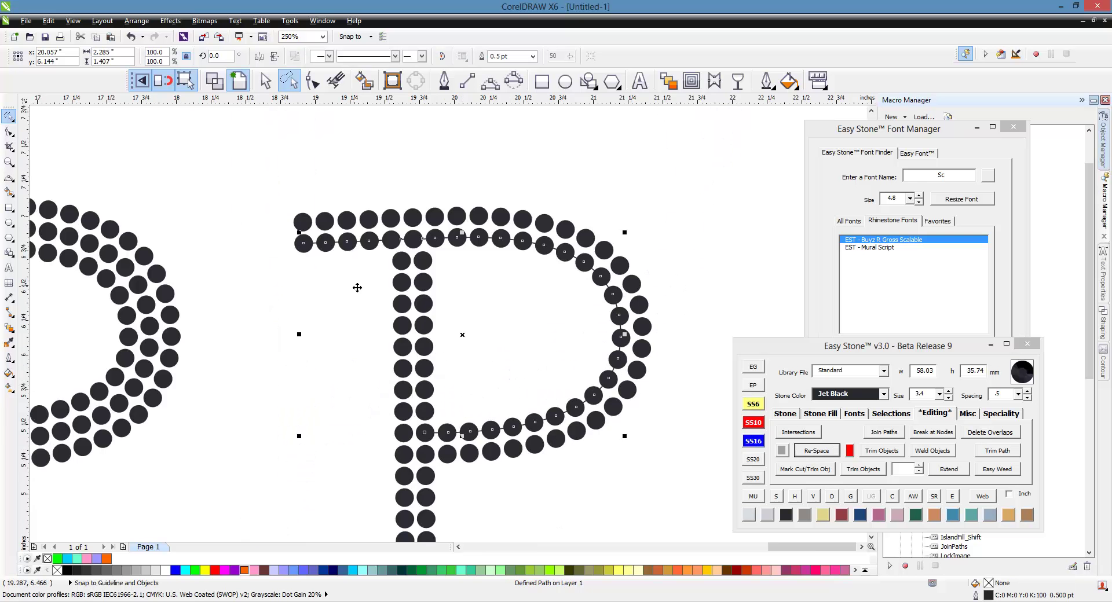
pyautogui.click(832, 497)
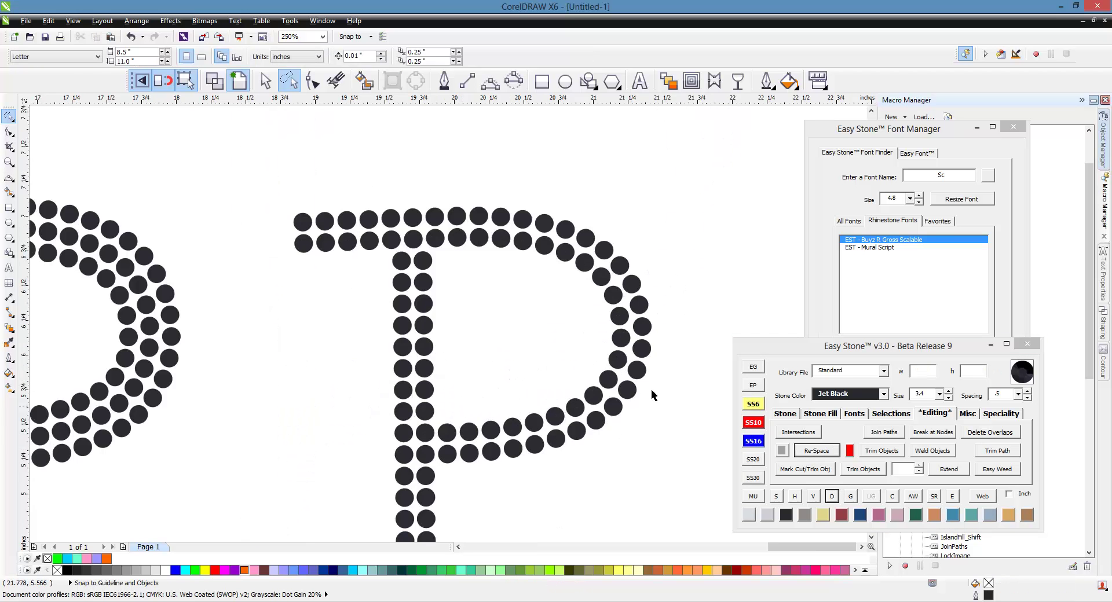
pyautogui.scroll(-1, 424, 223)
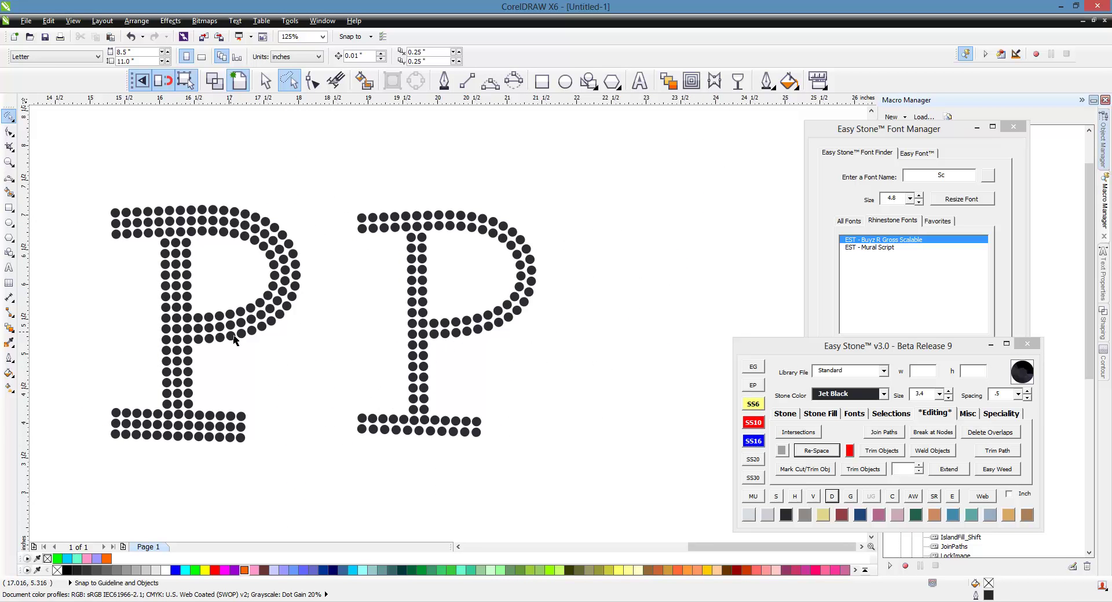
pyautogui.scroll(-1, 440, 292)
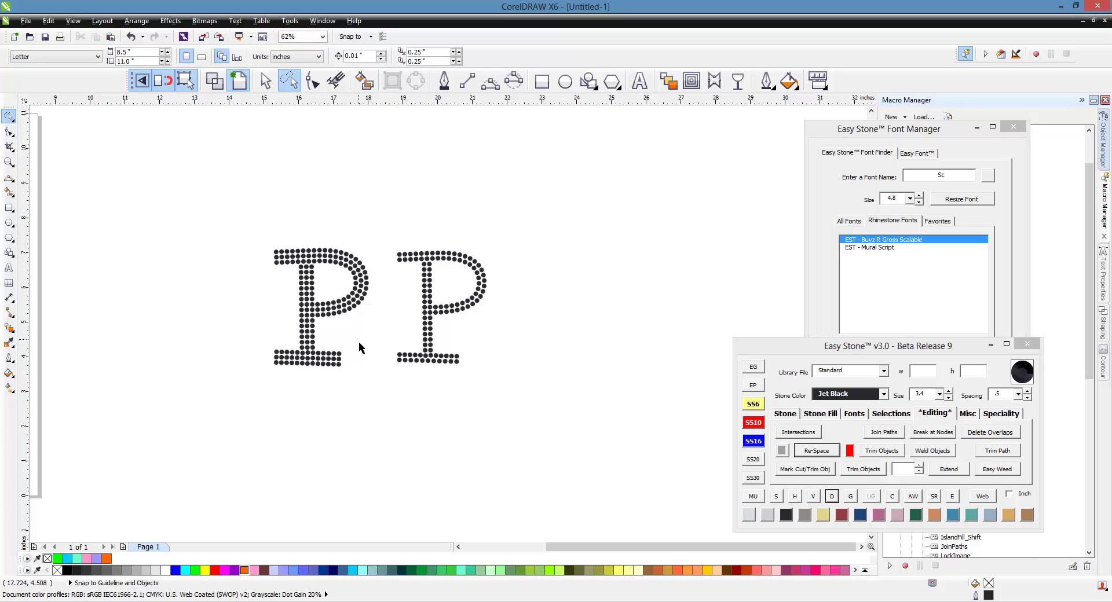
pyautogui.scroll(-2, 506, 384)
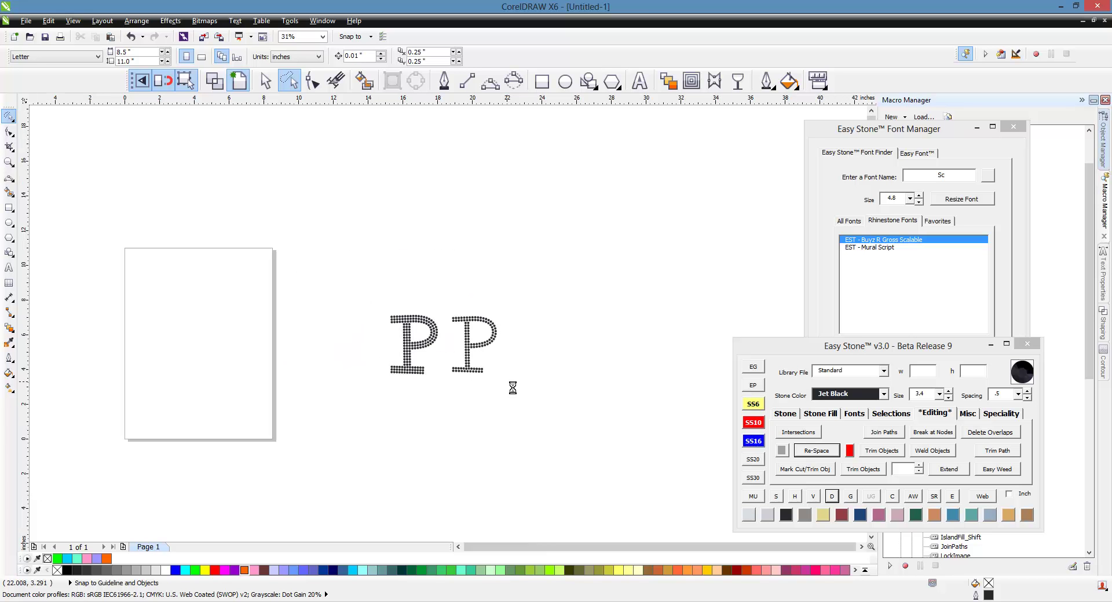
pyautogui.scroll(2, 457, 347)
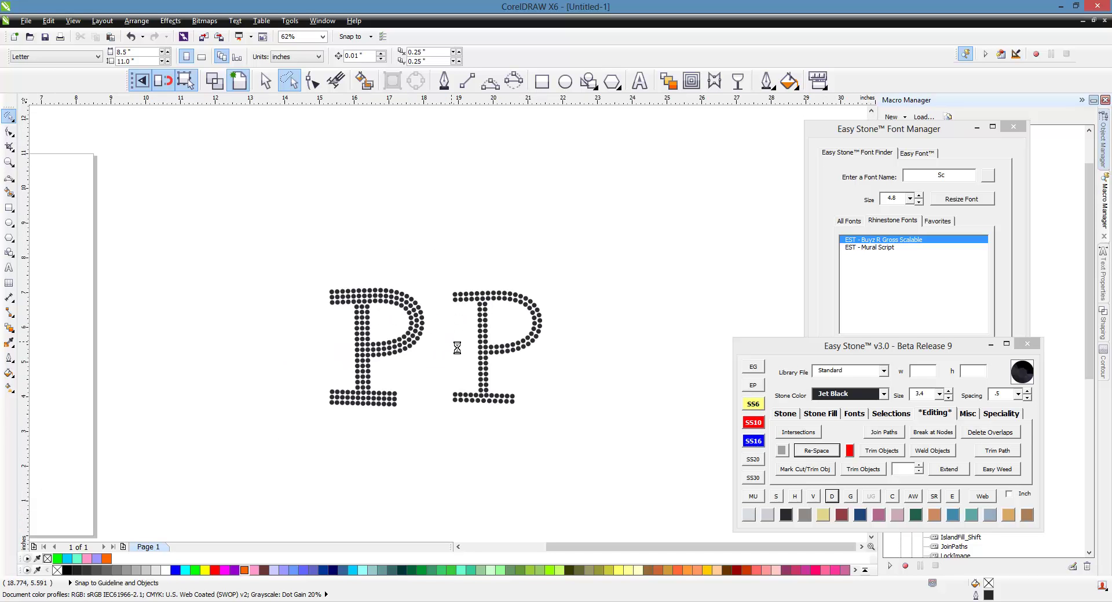